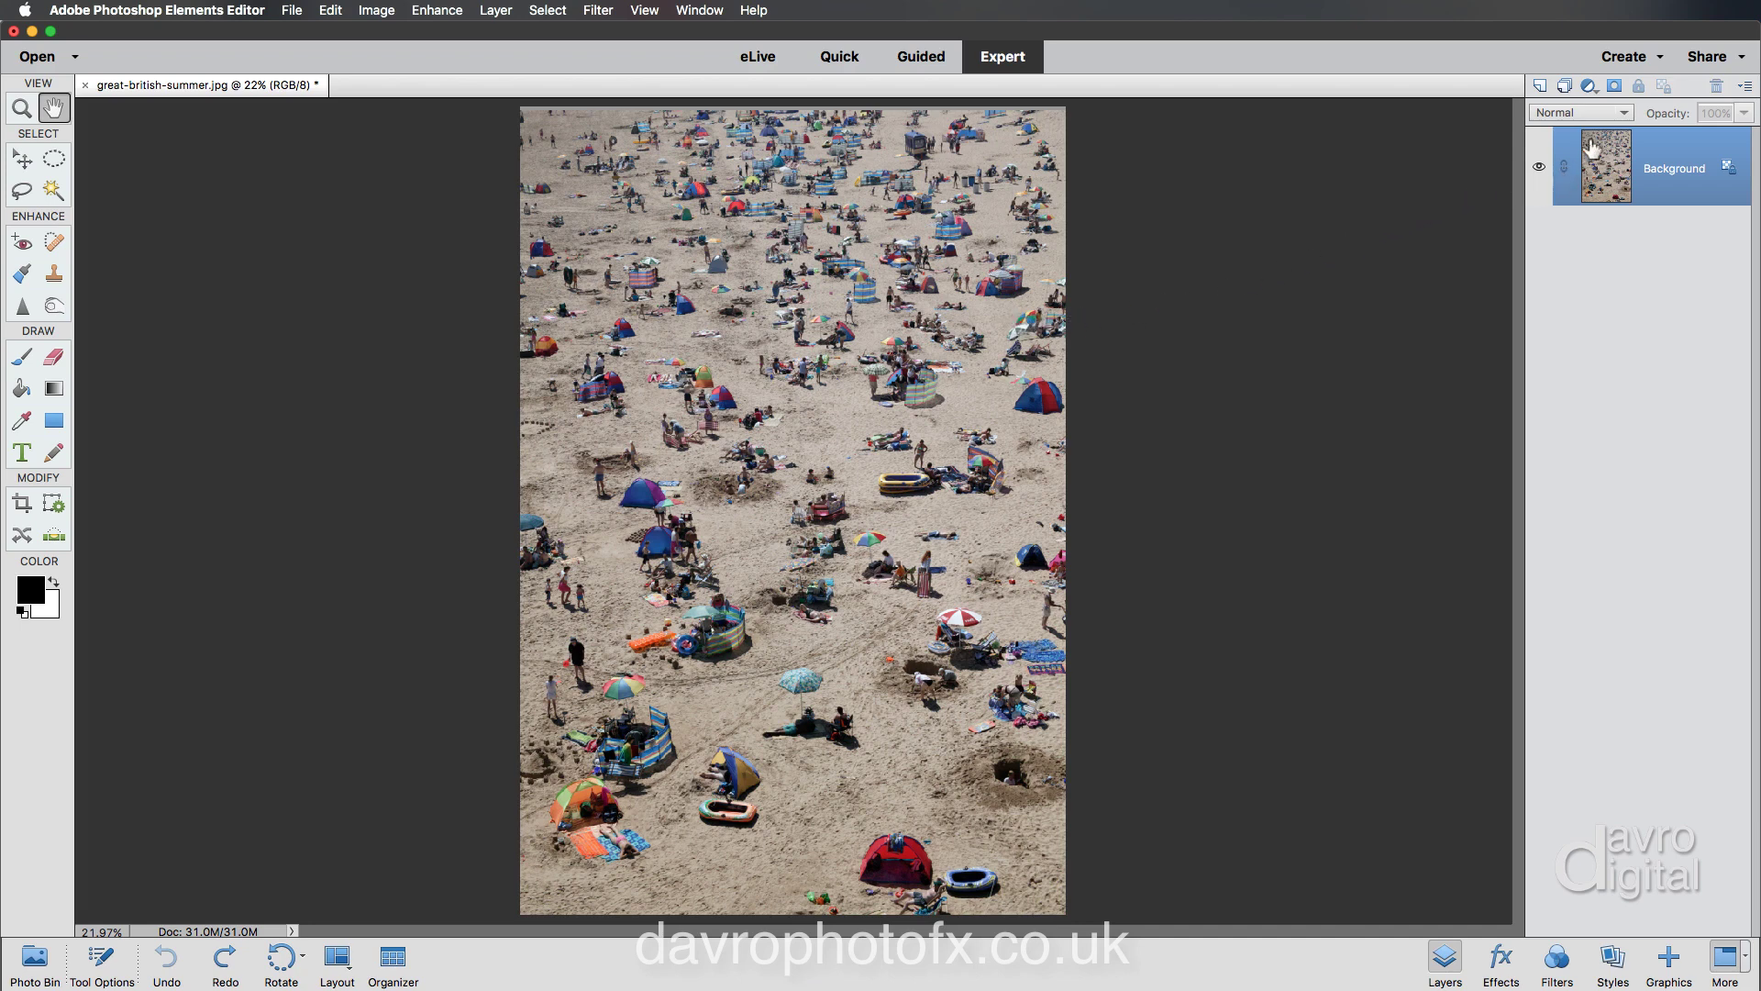
Step: Add a Levels adjustment layer and set its white input level to 240 while checking highlight clipping
click(1591, 89)
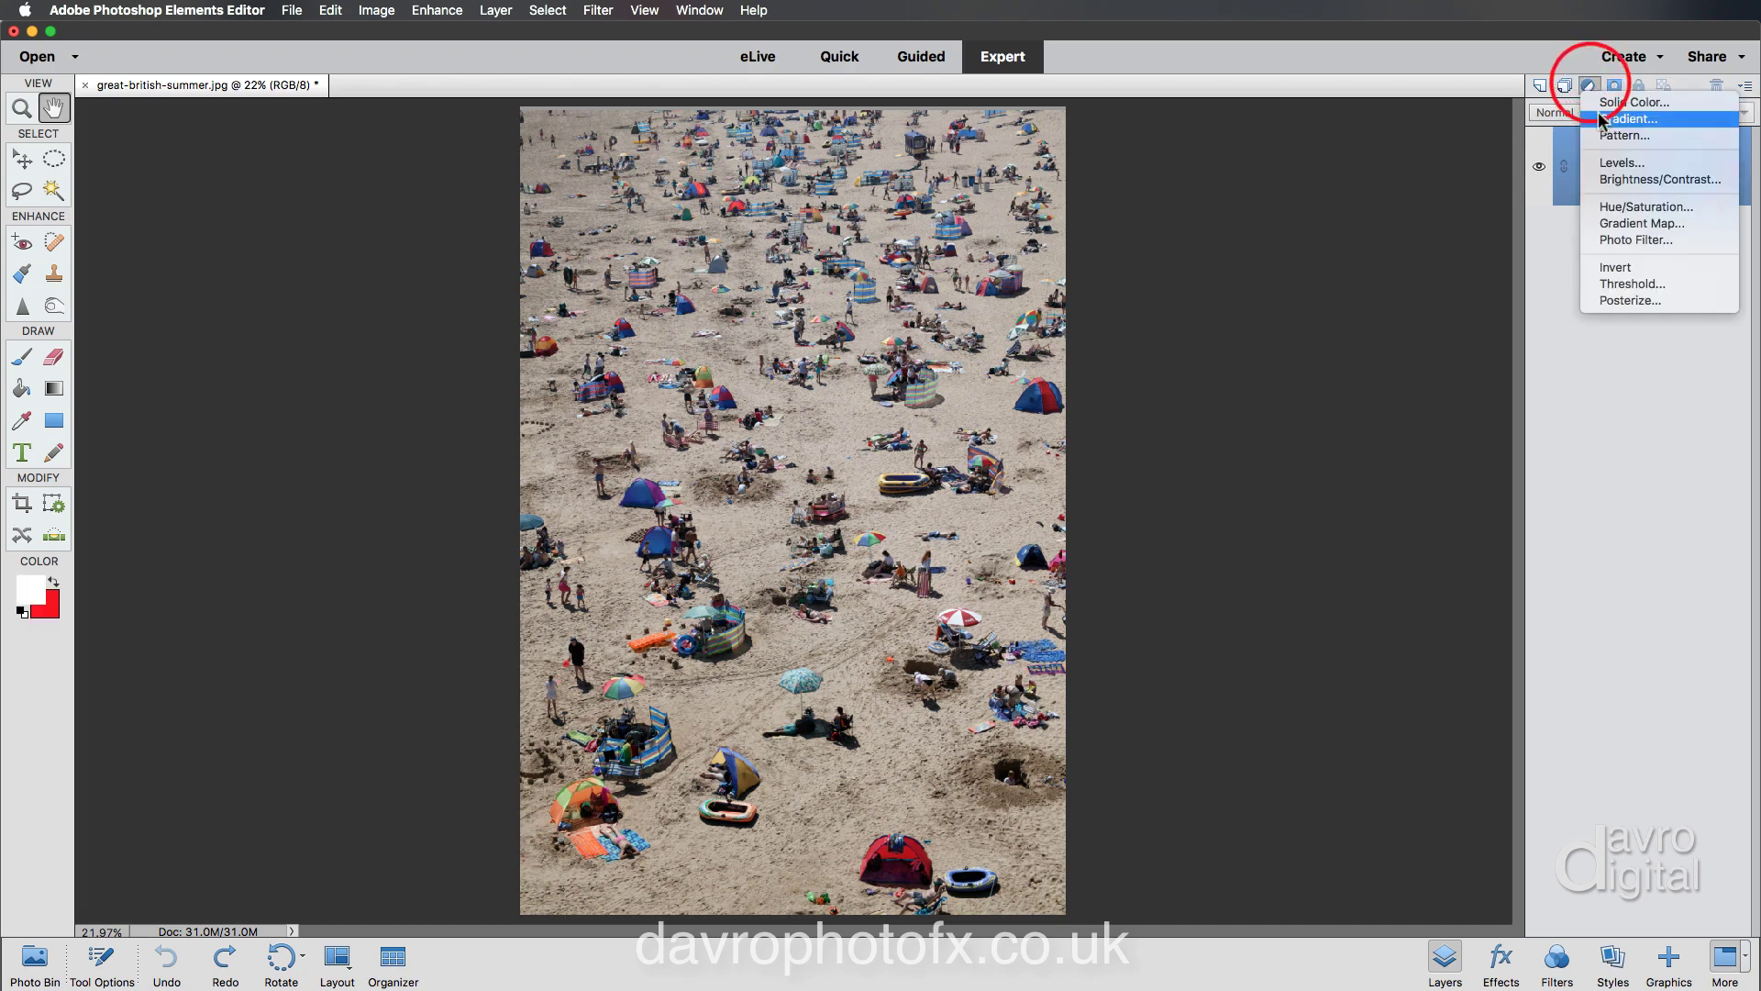
click(1611, 165)
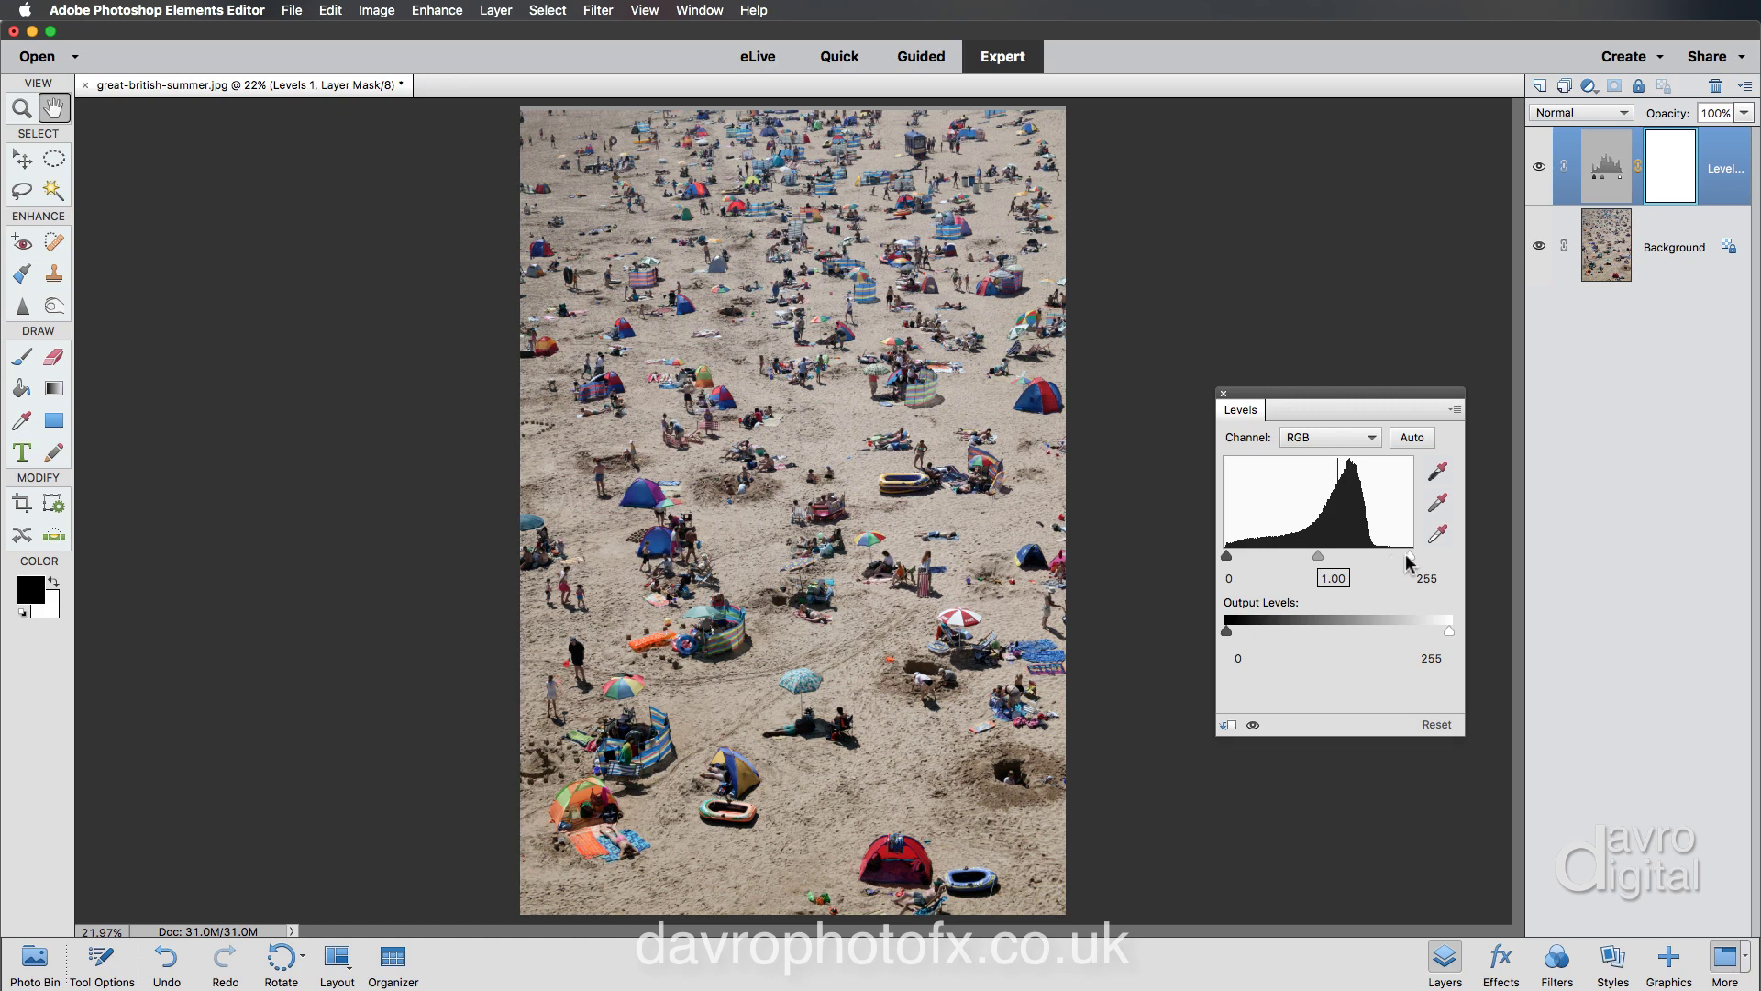
alt+click(1410, 554)
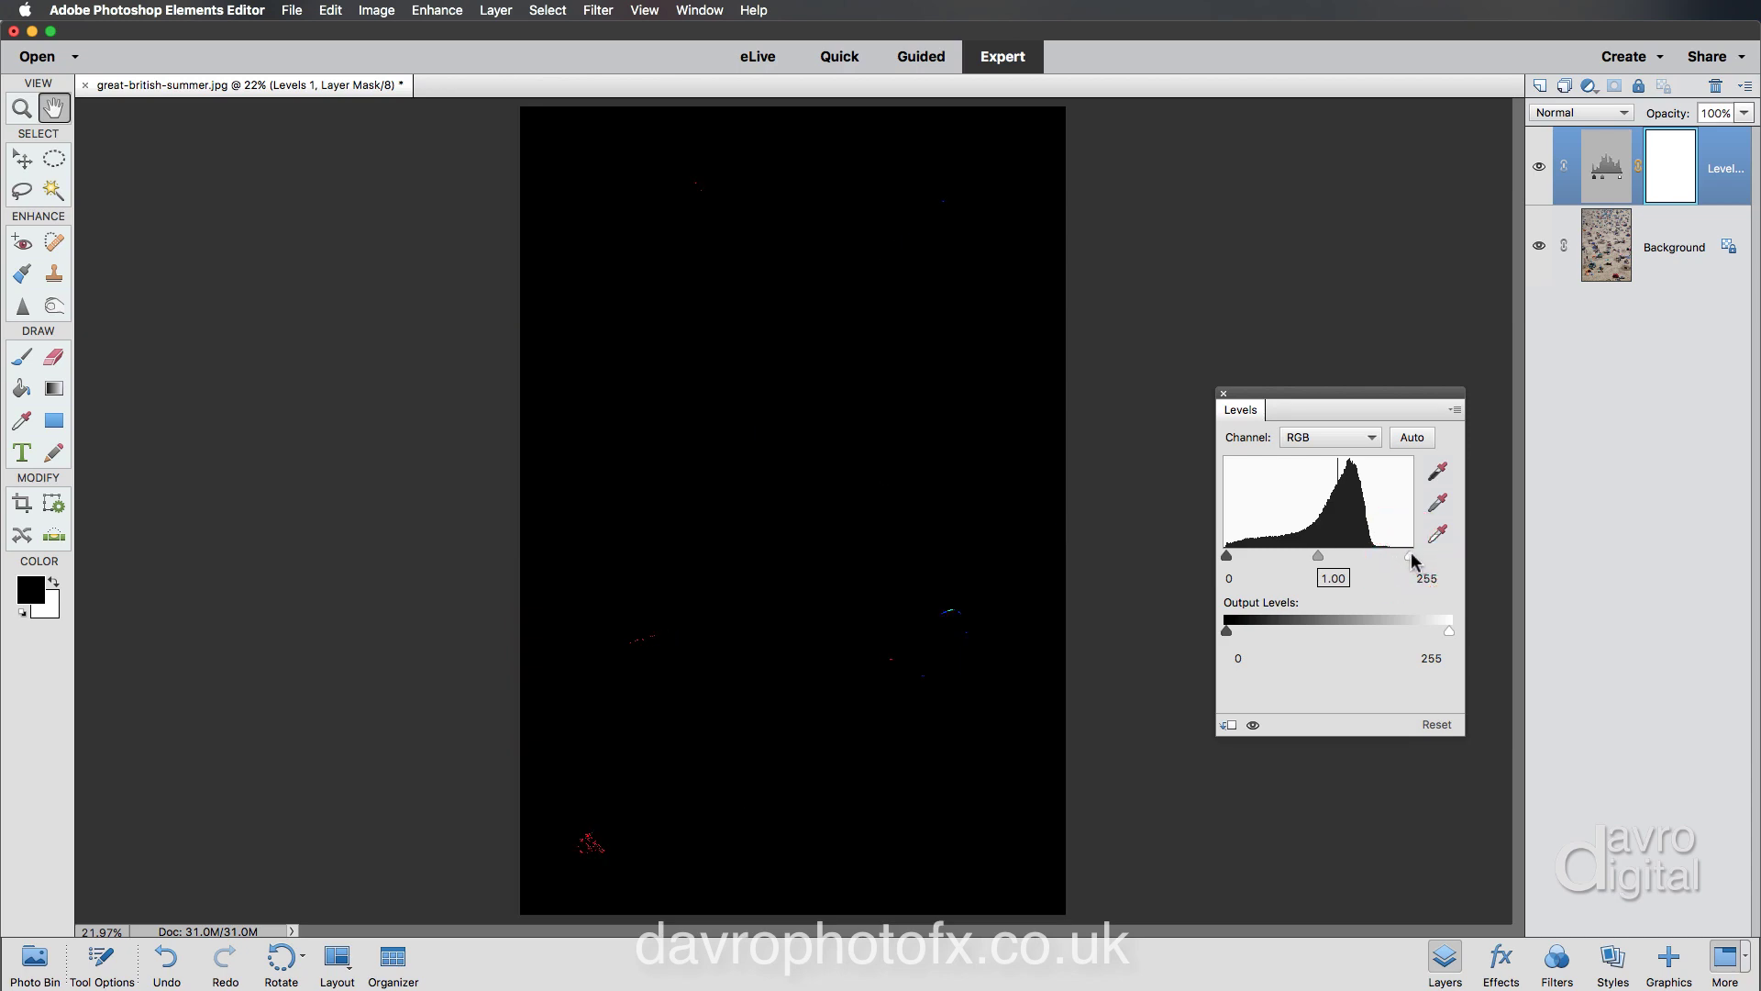
drag(1410, 557, 1378, 554)
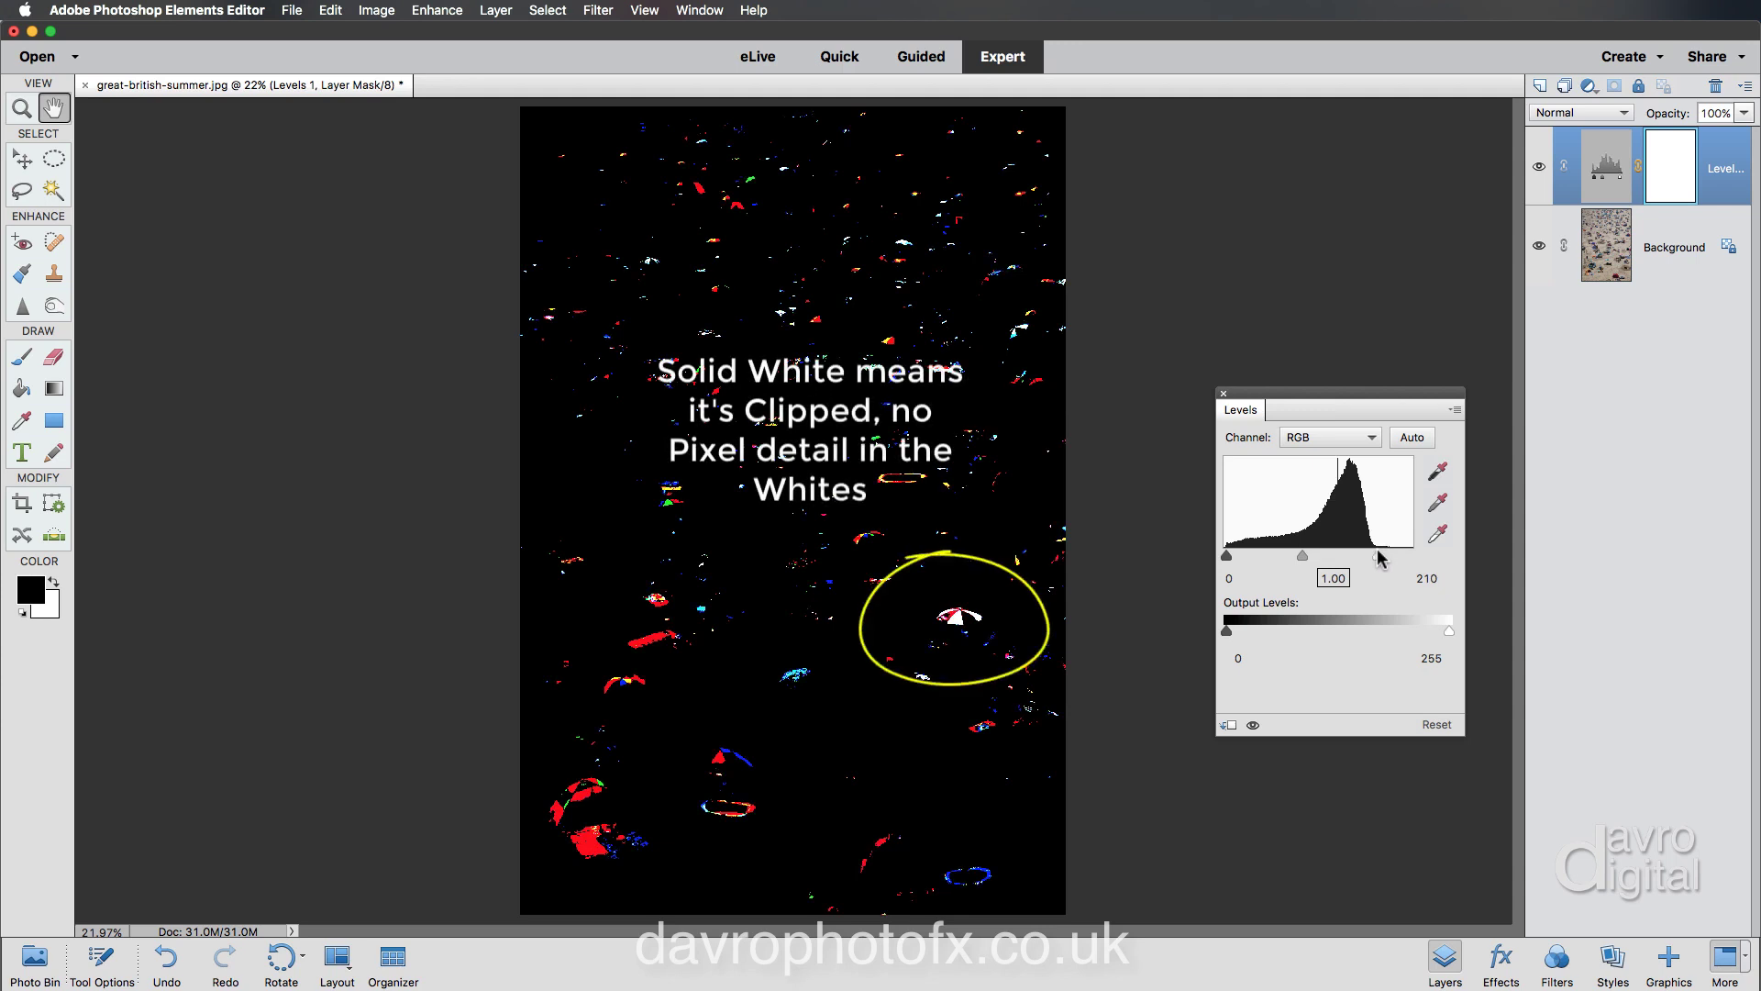
drag(1378, 554, 1399, 554)
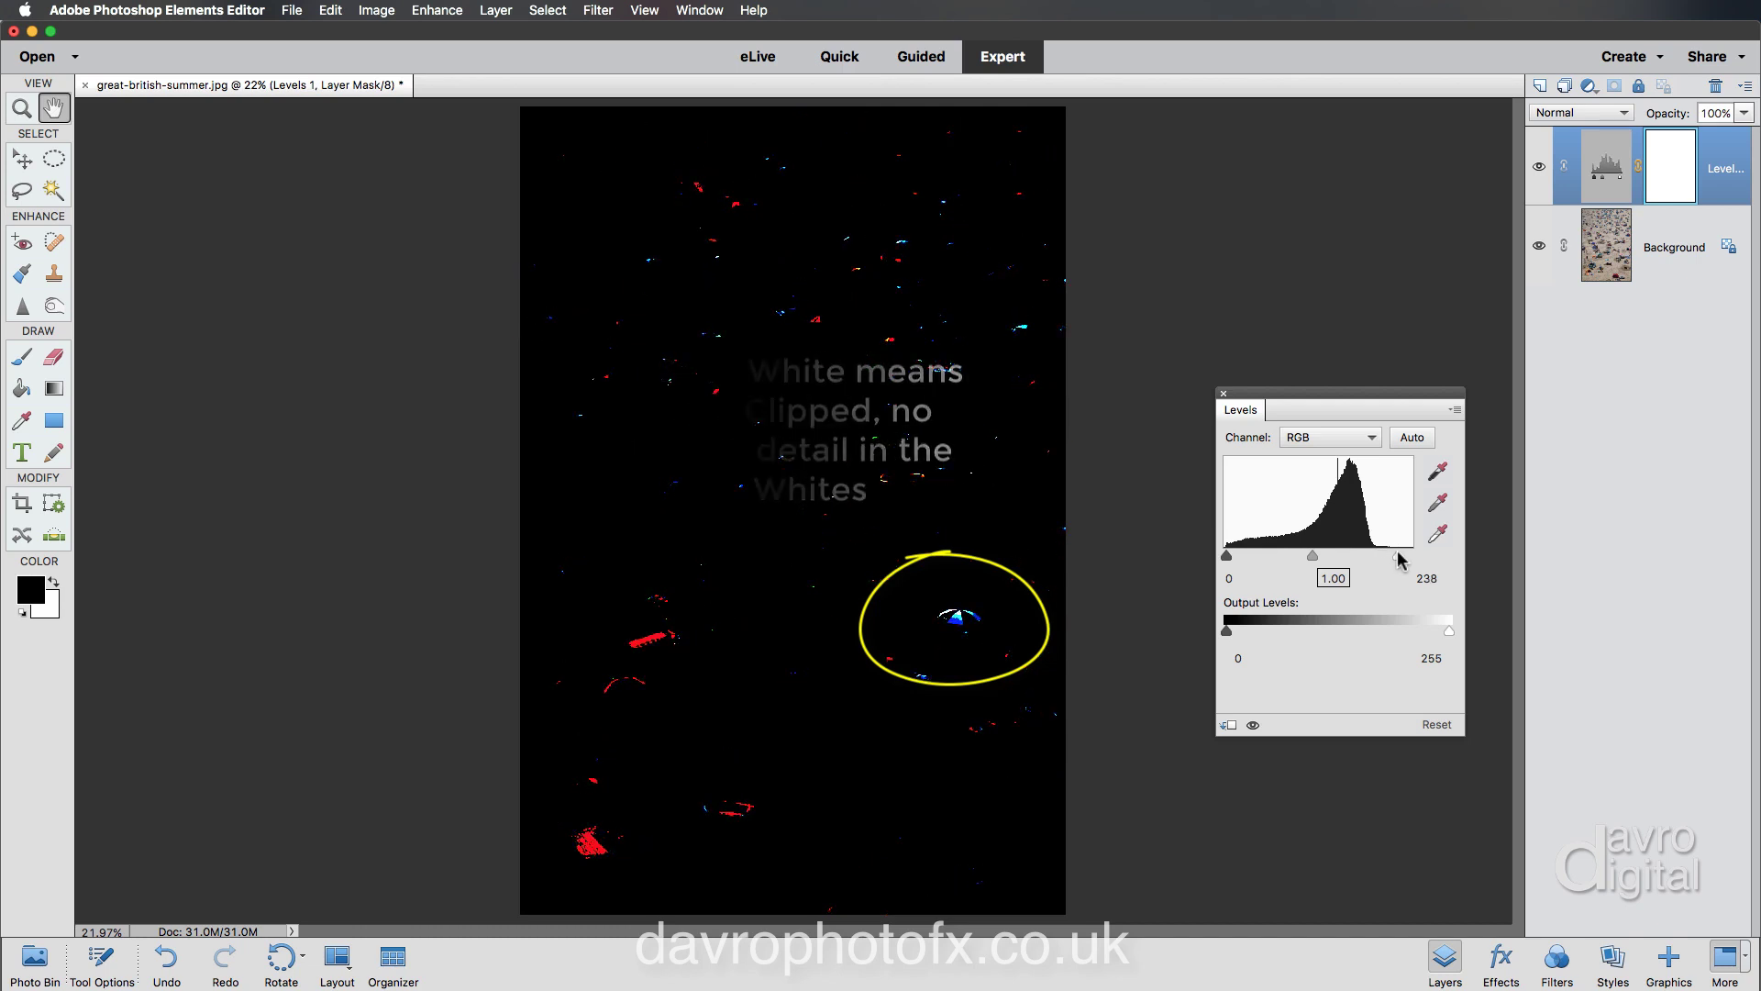
drag(1399, 555, 1400, 556)
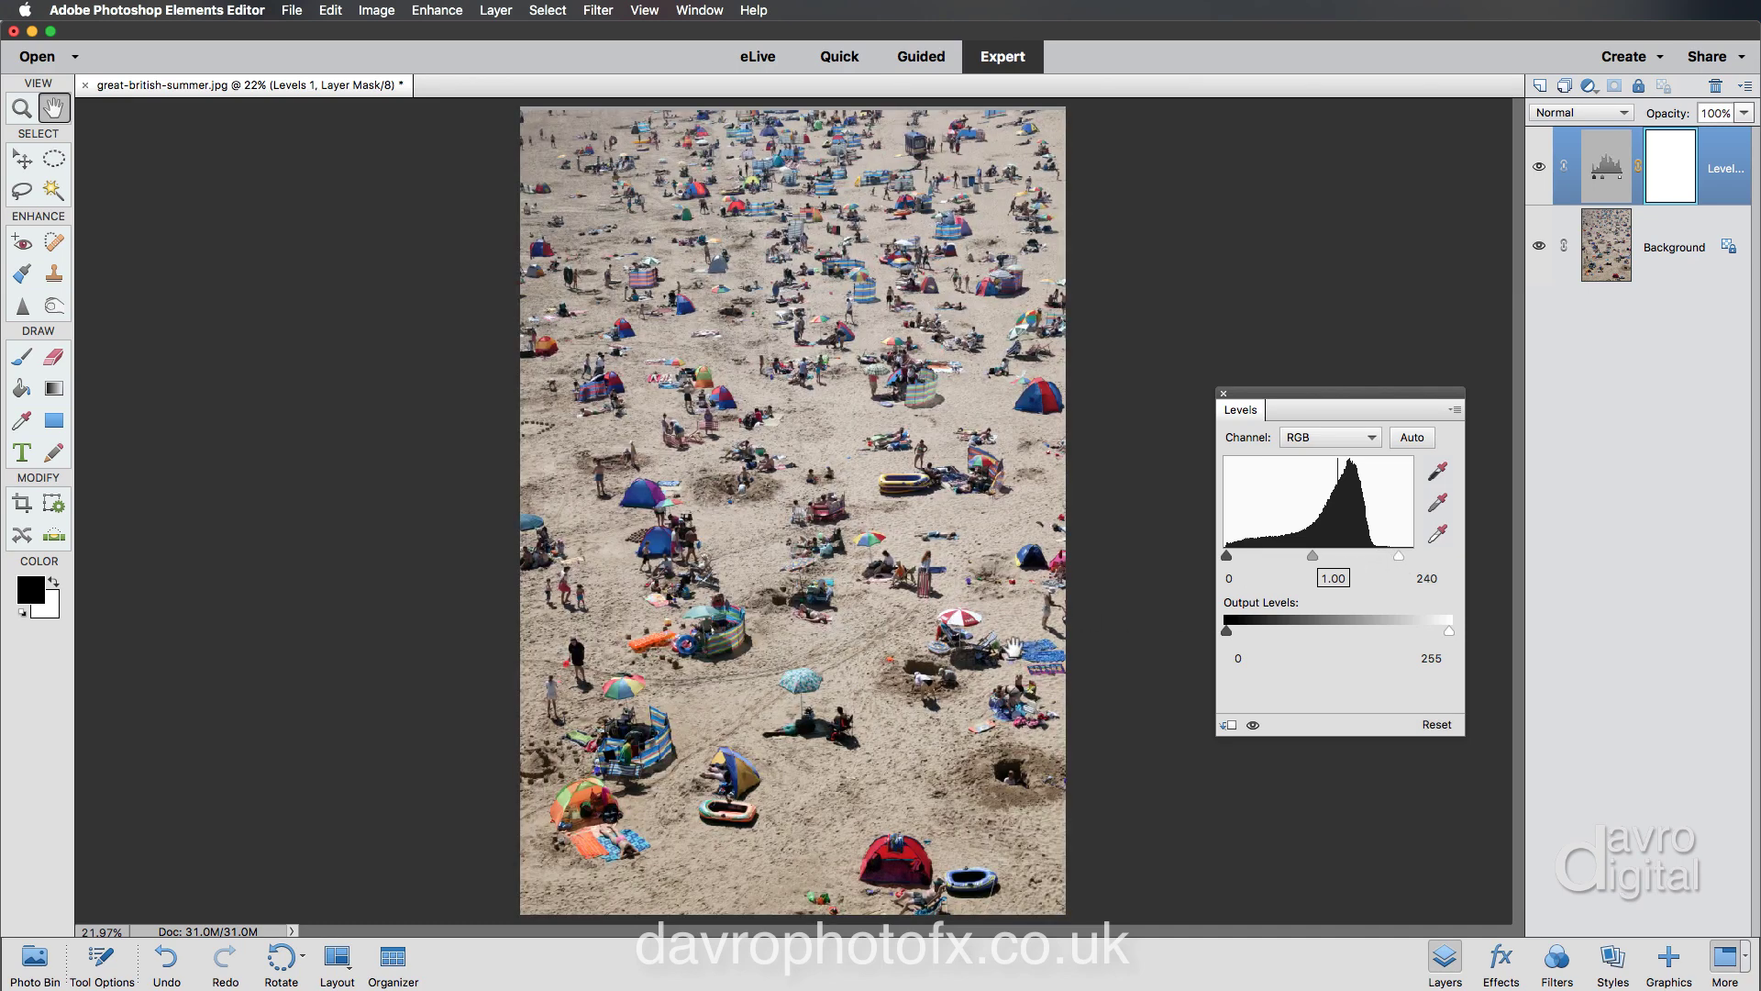
Step: Set the Levels black input to 4 and midtones to 1.41, then compare with the previous state
alt+click(1228, 558)
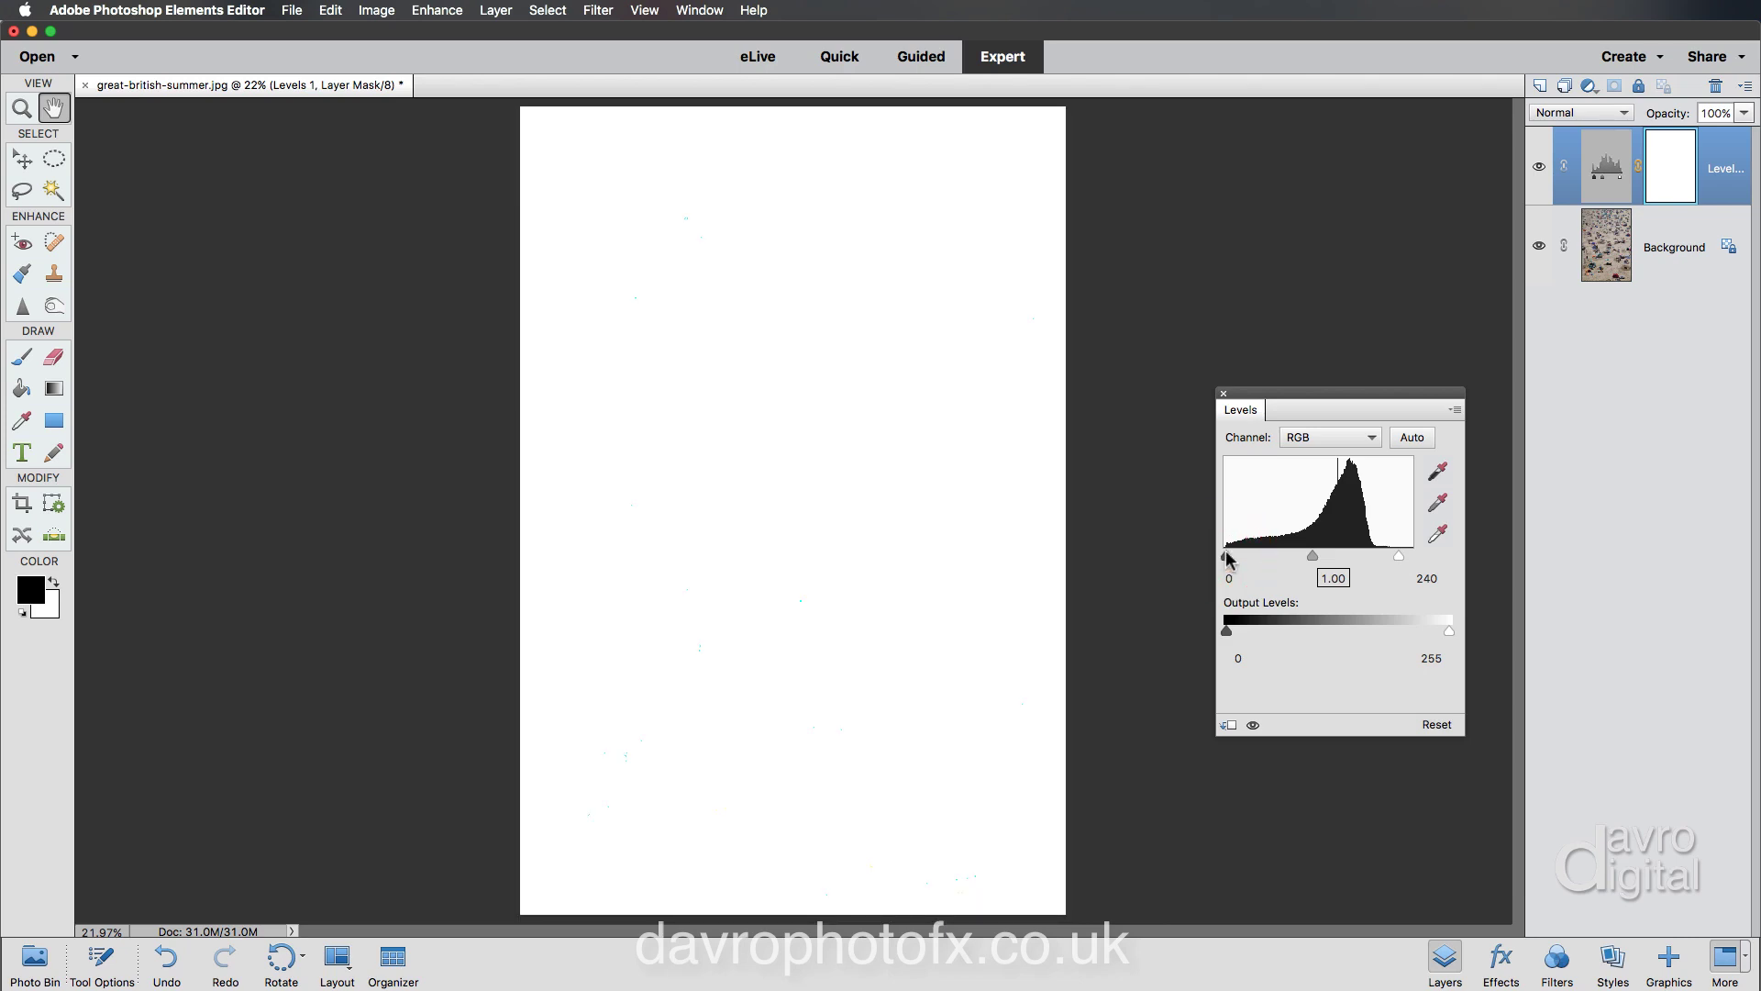
drag(1227, 559, 1240, 562)
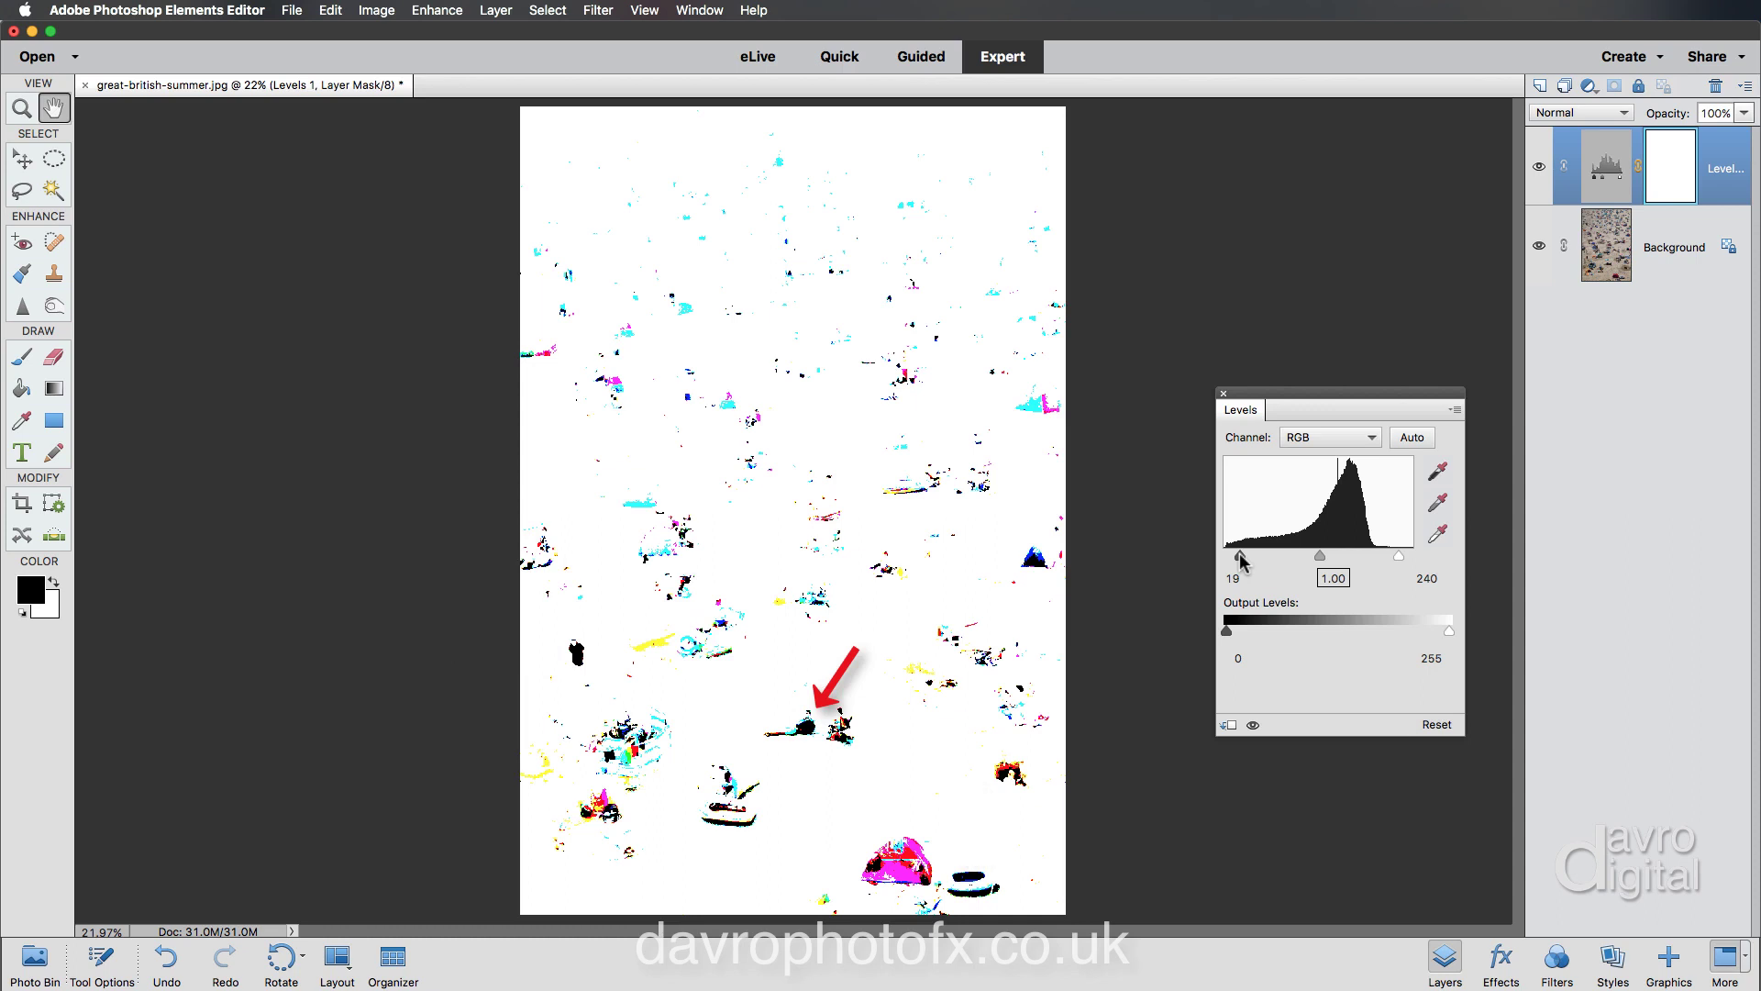
drag(1239, 558, 1229, 556)
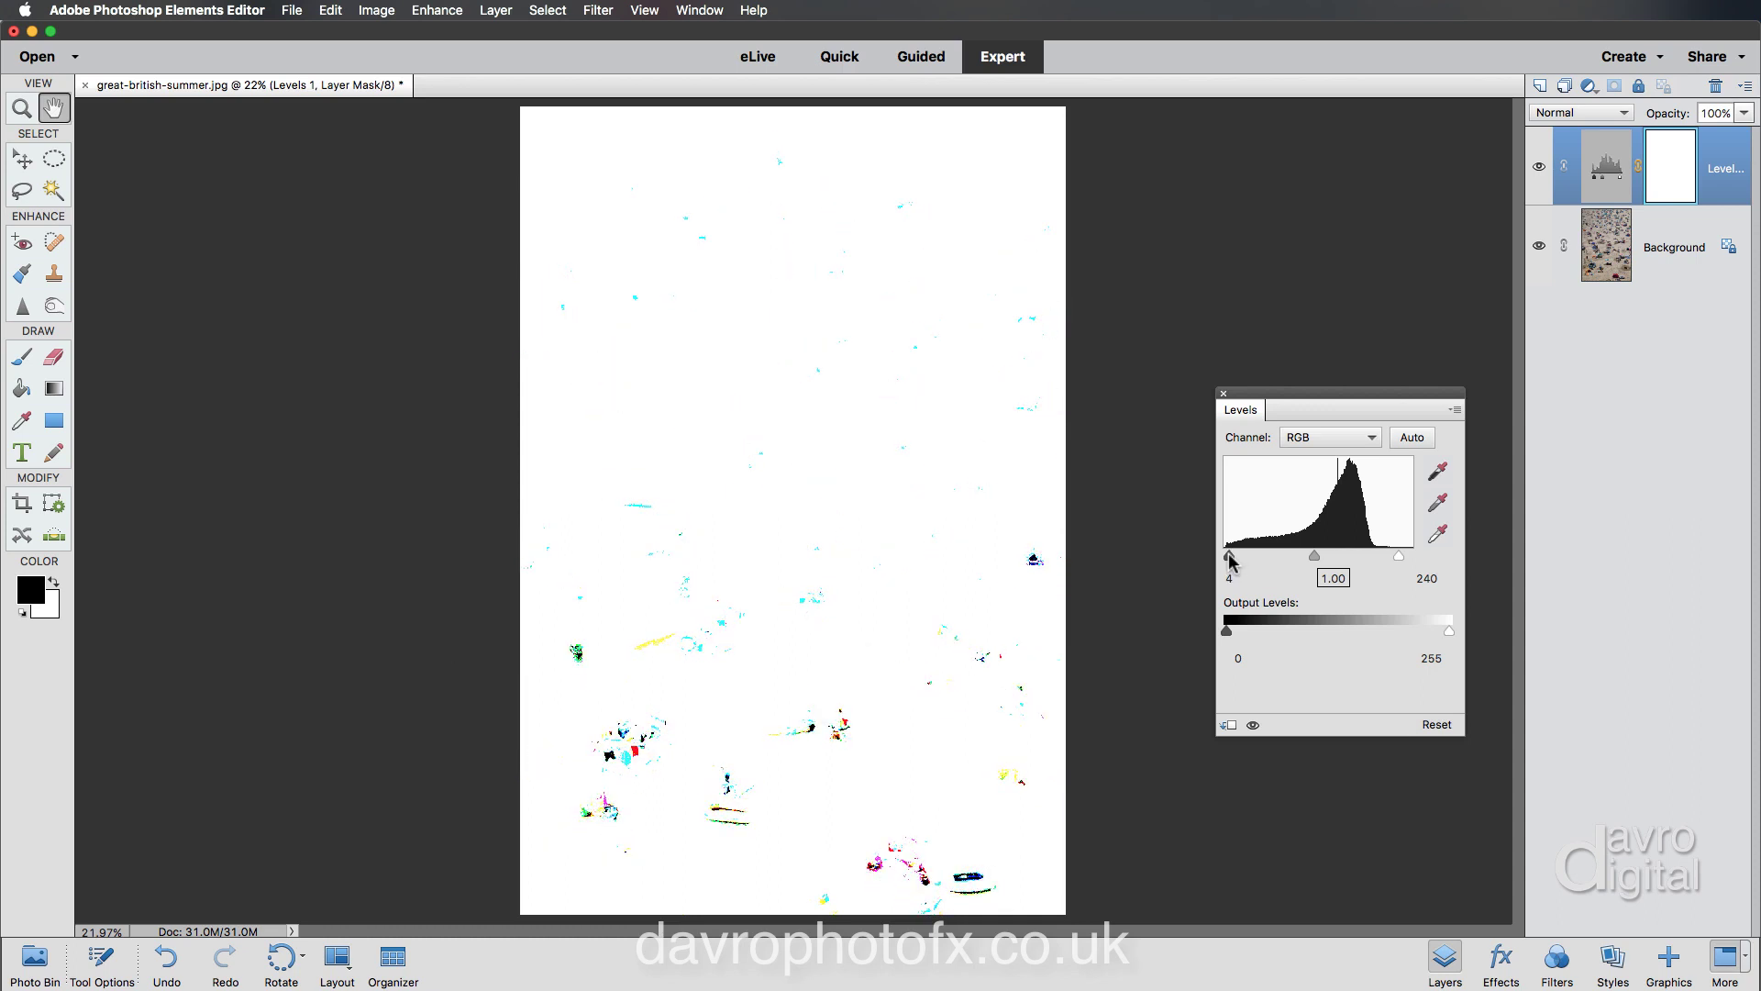
drag(1229, 556, 1229, 556)
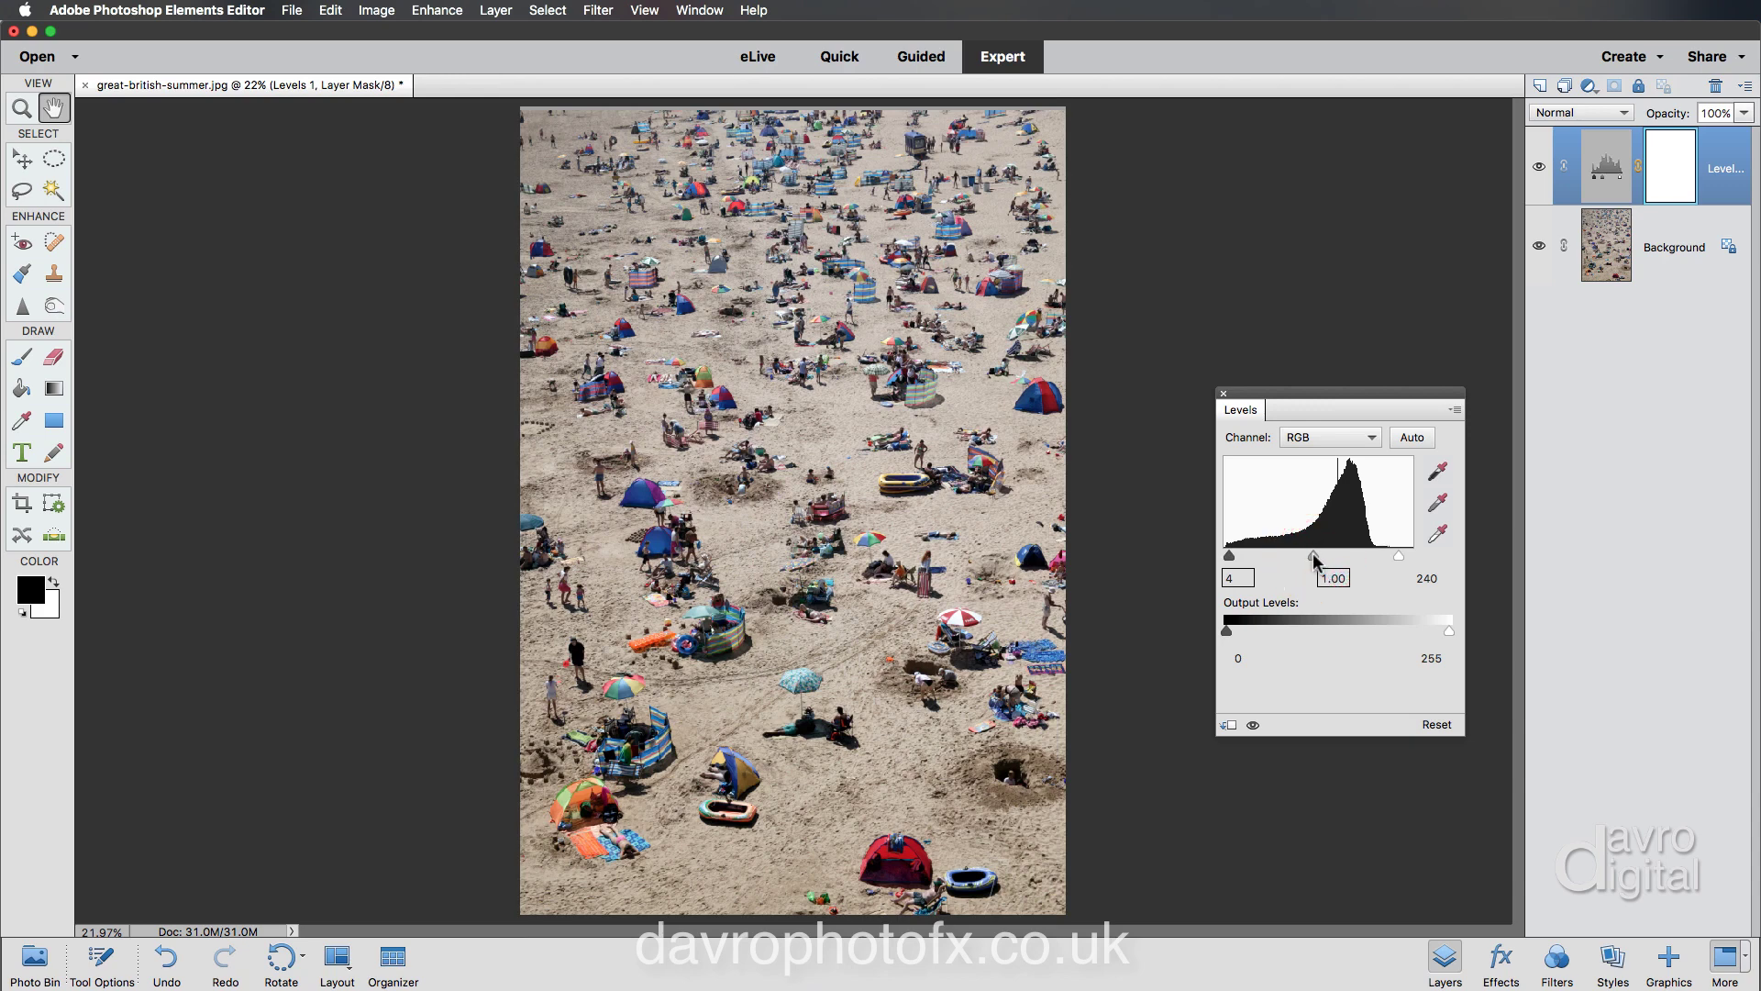
drag(1314, 553, 1292, 553)
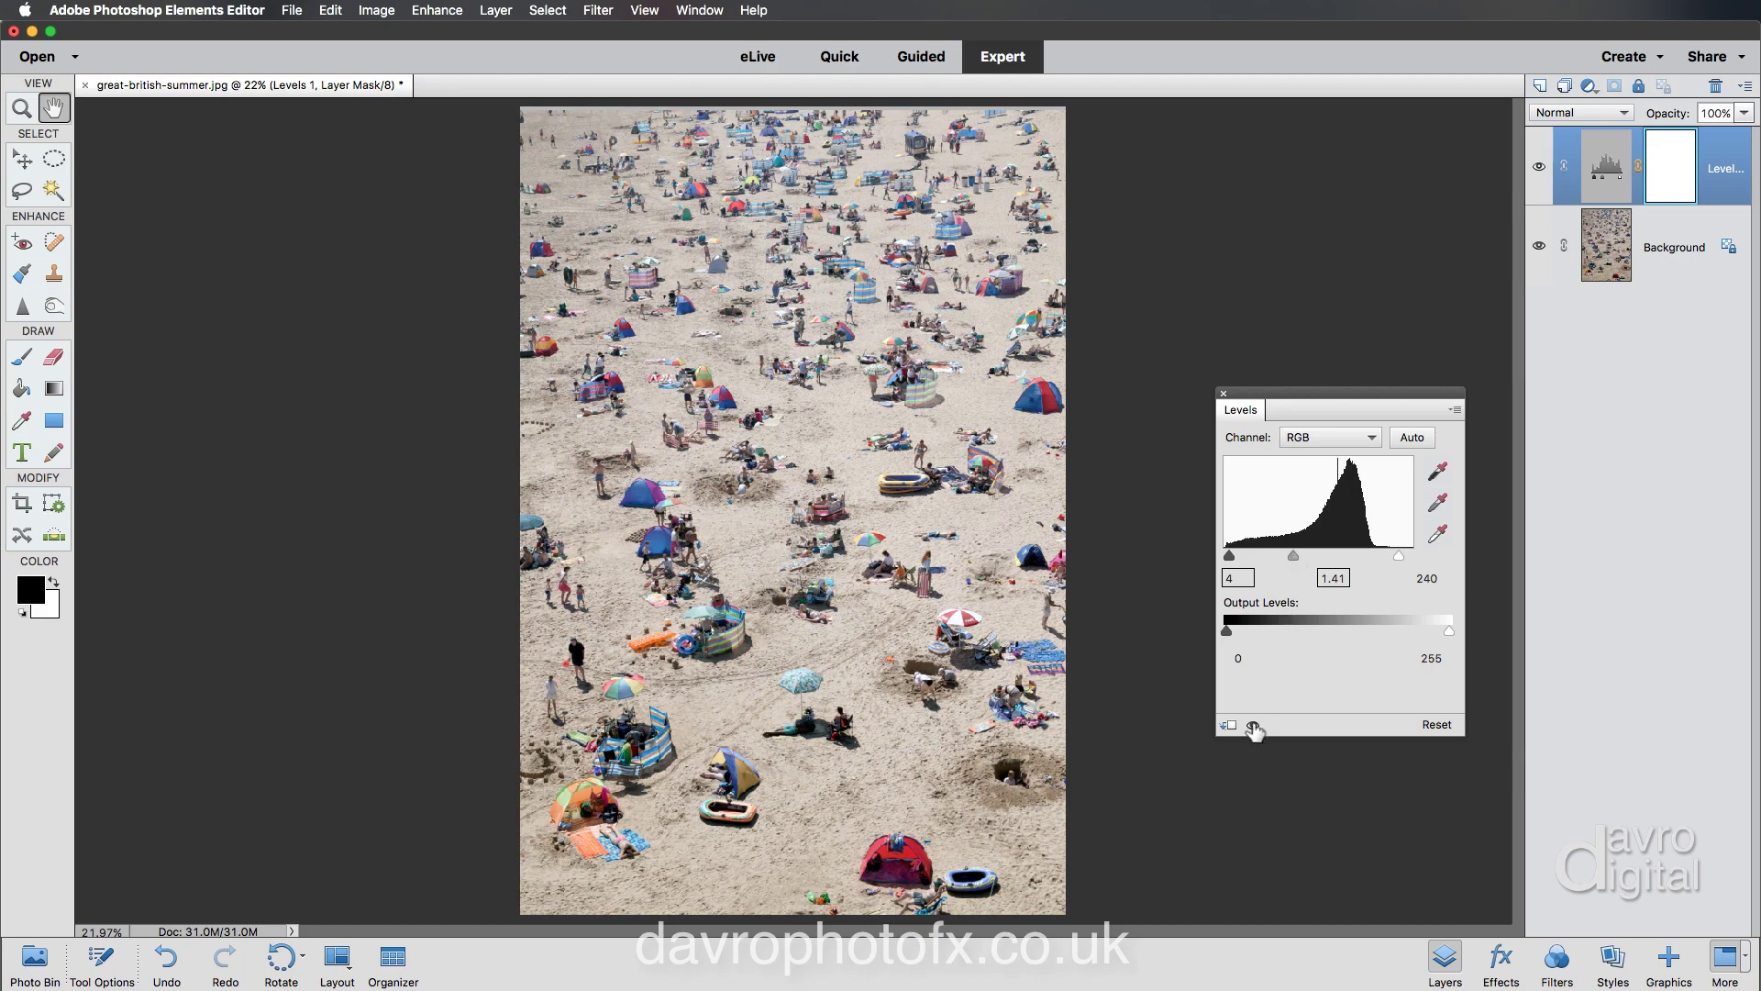
drag(1253, 727, 1253, 727)
Step: Add a Hue/Saturation layer with Master saturation +20 and switch its channel to Yellows
click(1587, 85)
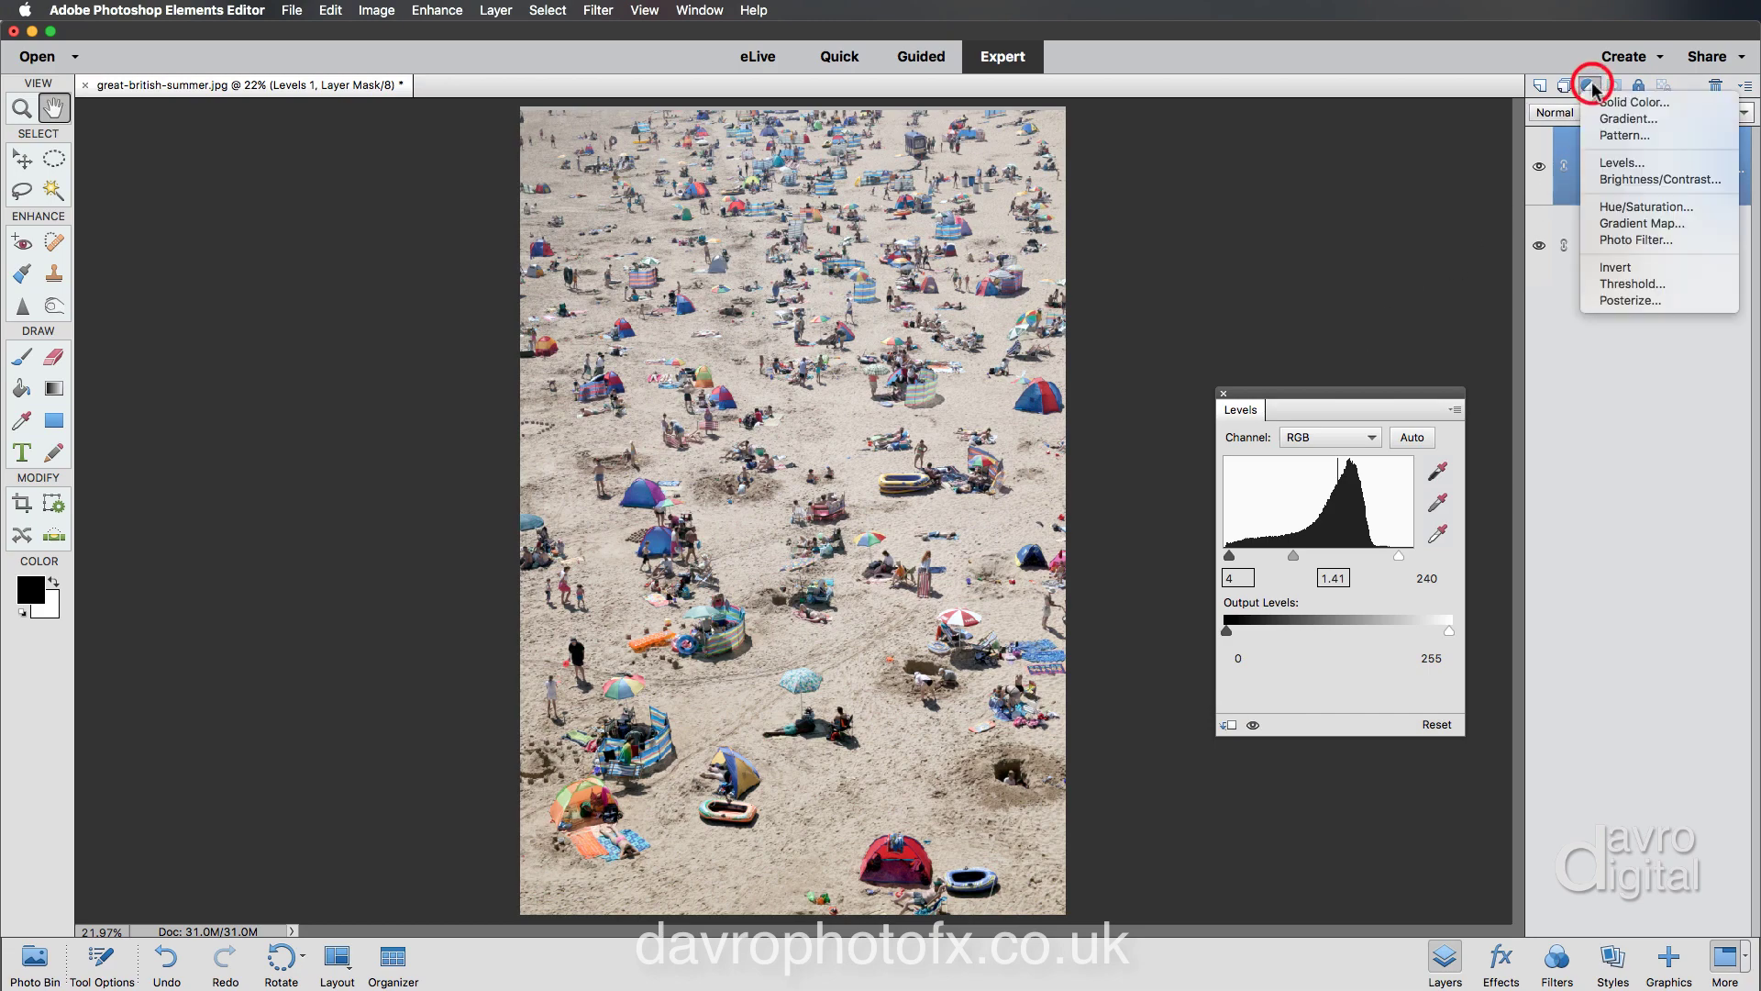
click(1623, 209)
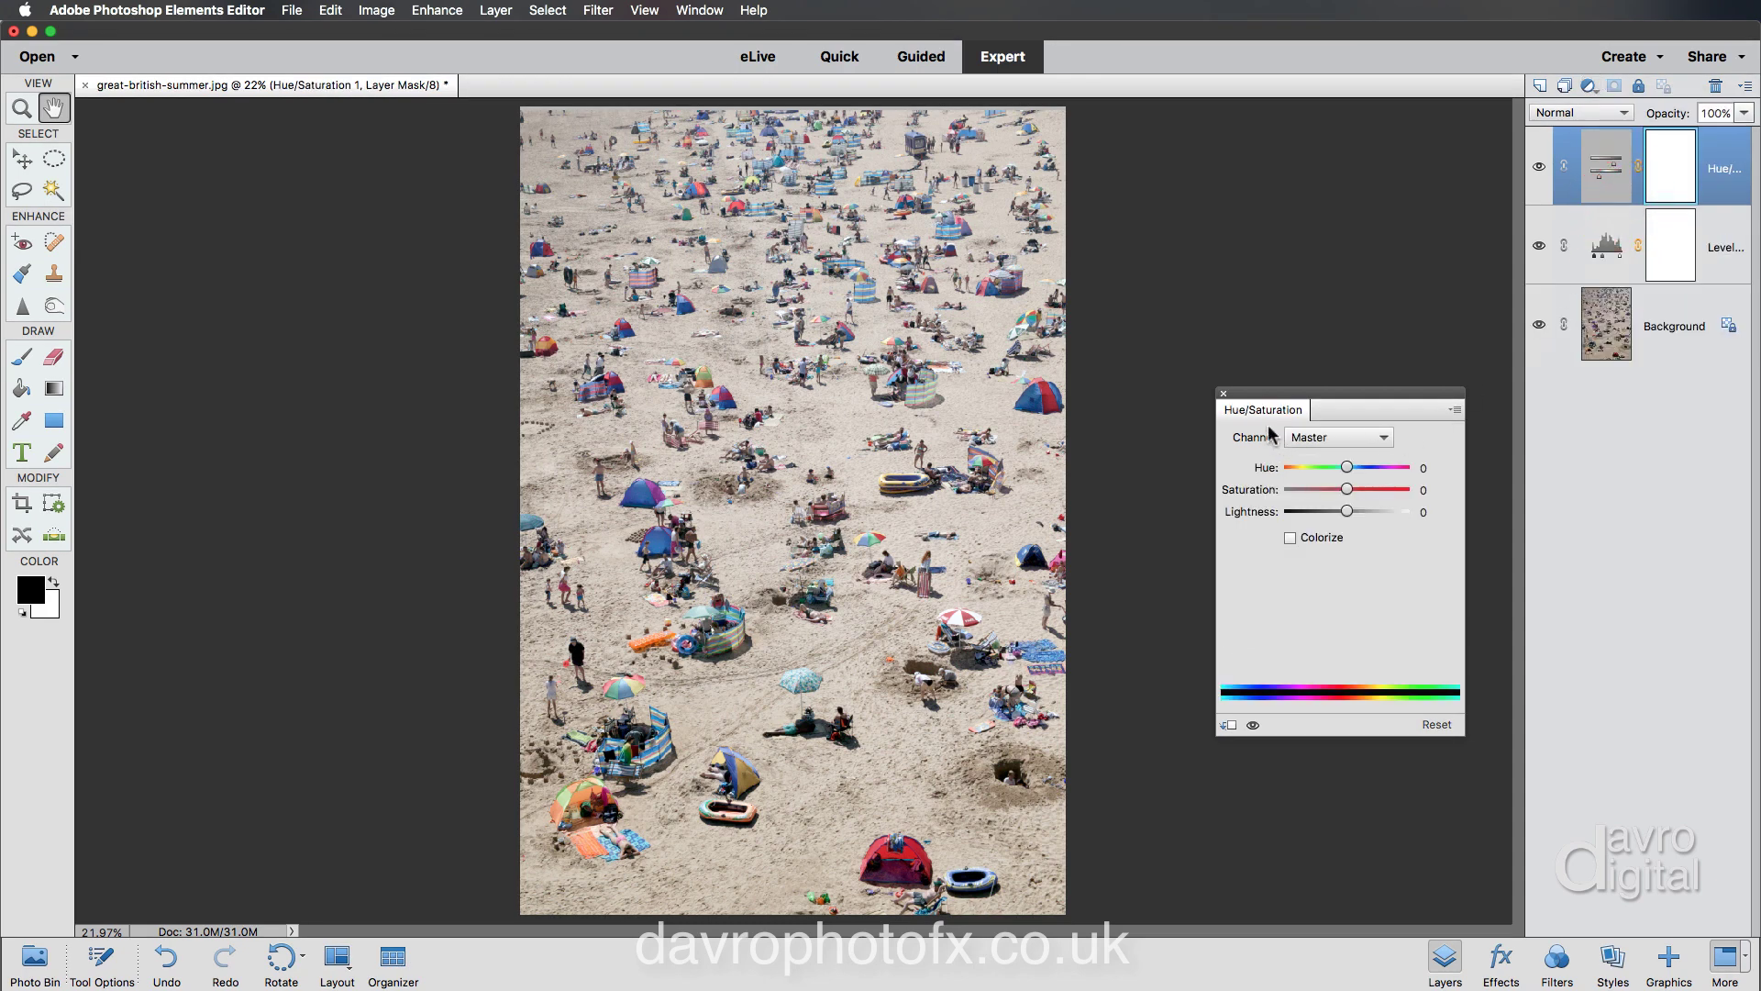
drag(1347, 493, 1360, 497)
click(1325, 439)
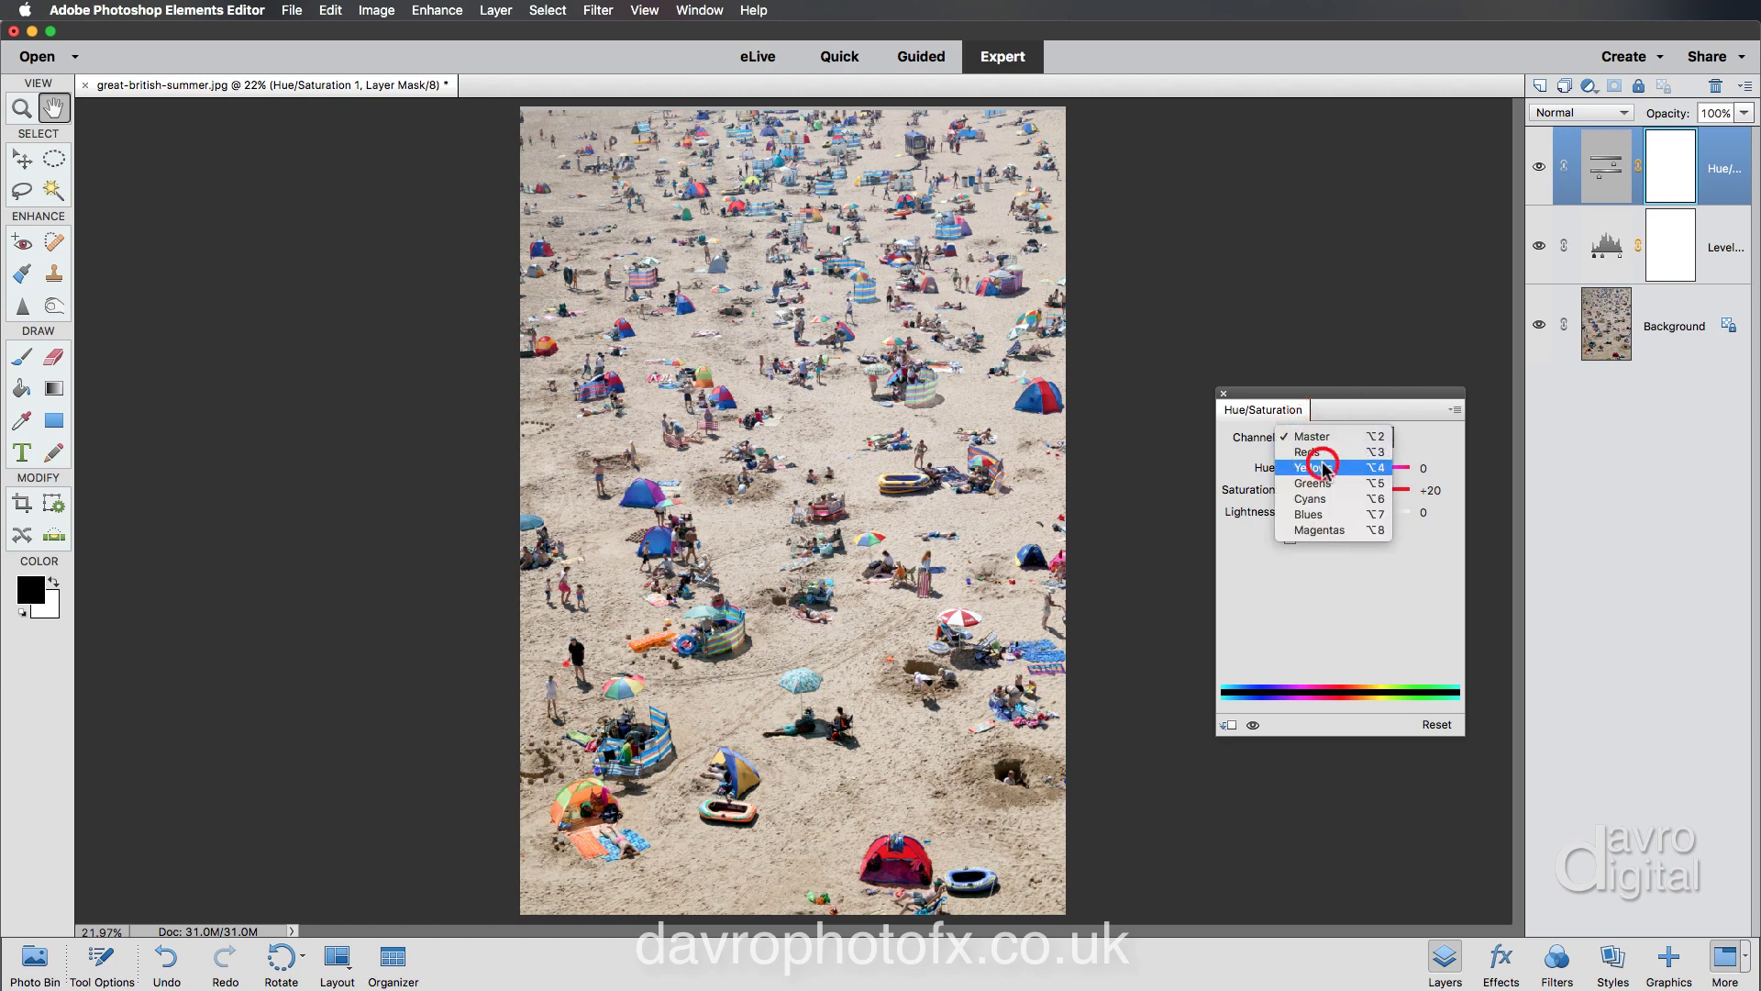
click(1321, 468)
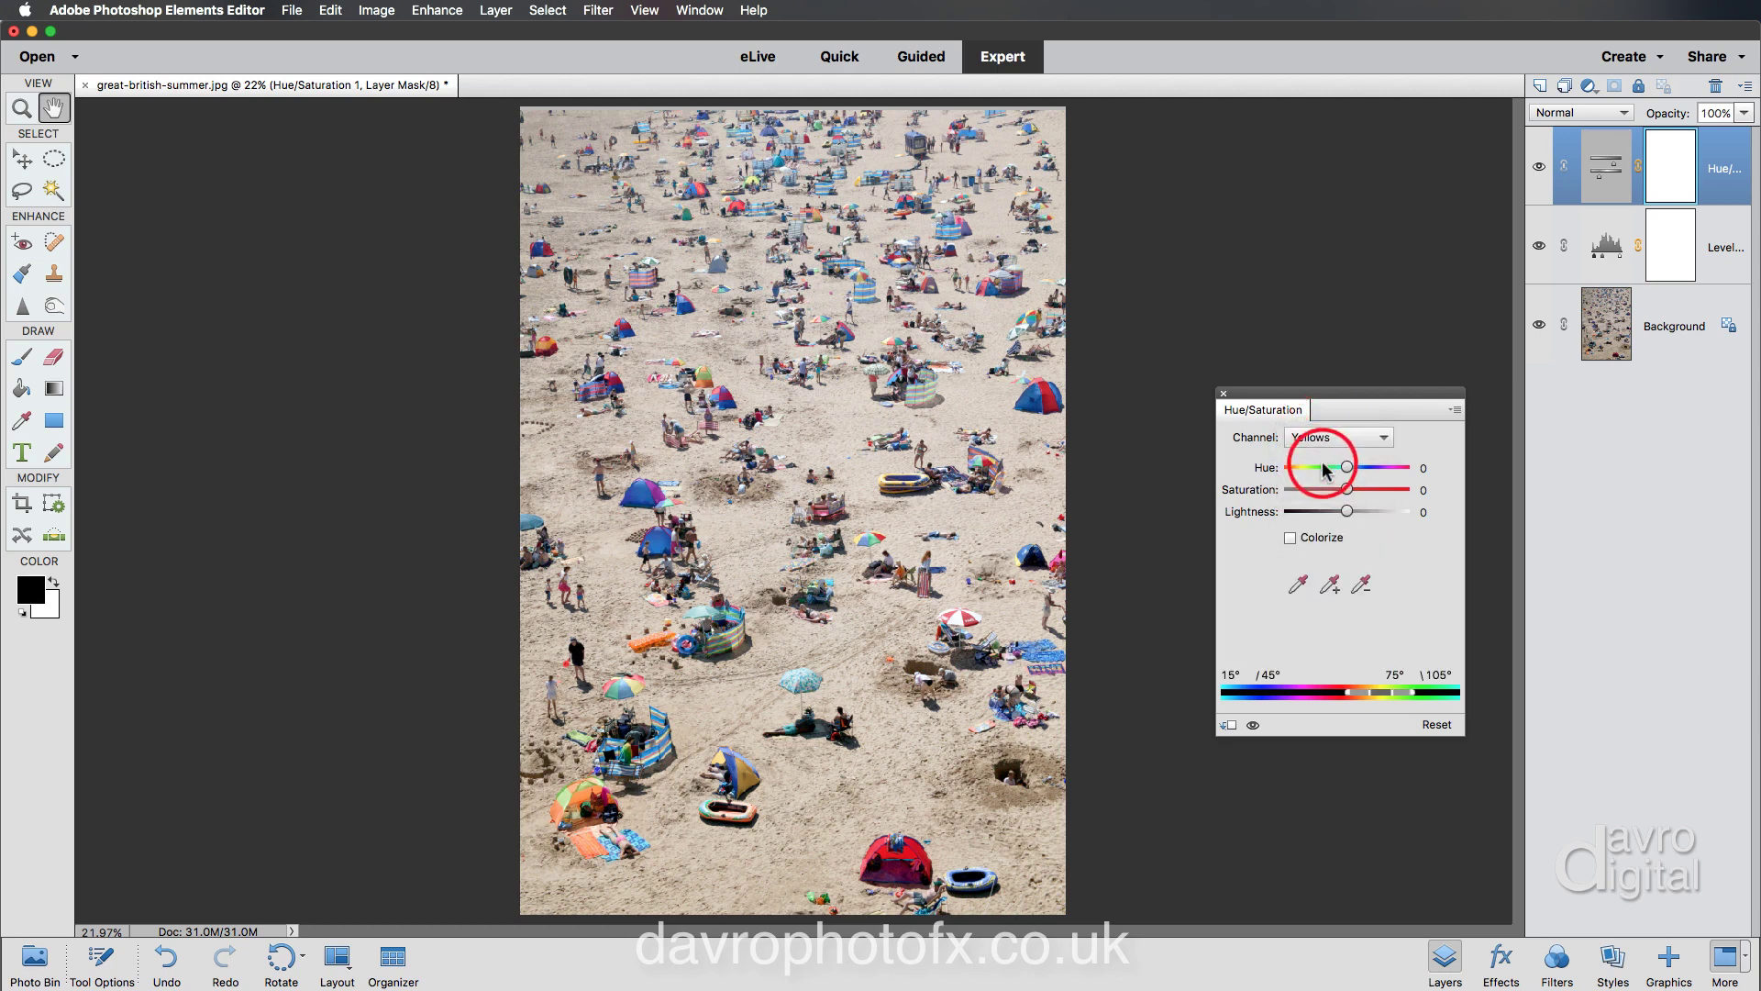
Step: Sample the sand with the eyedropper, narrow the Yellows range, and set Yellows saturation to +27
click(1299, 583)
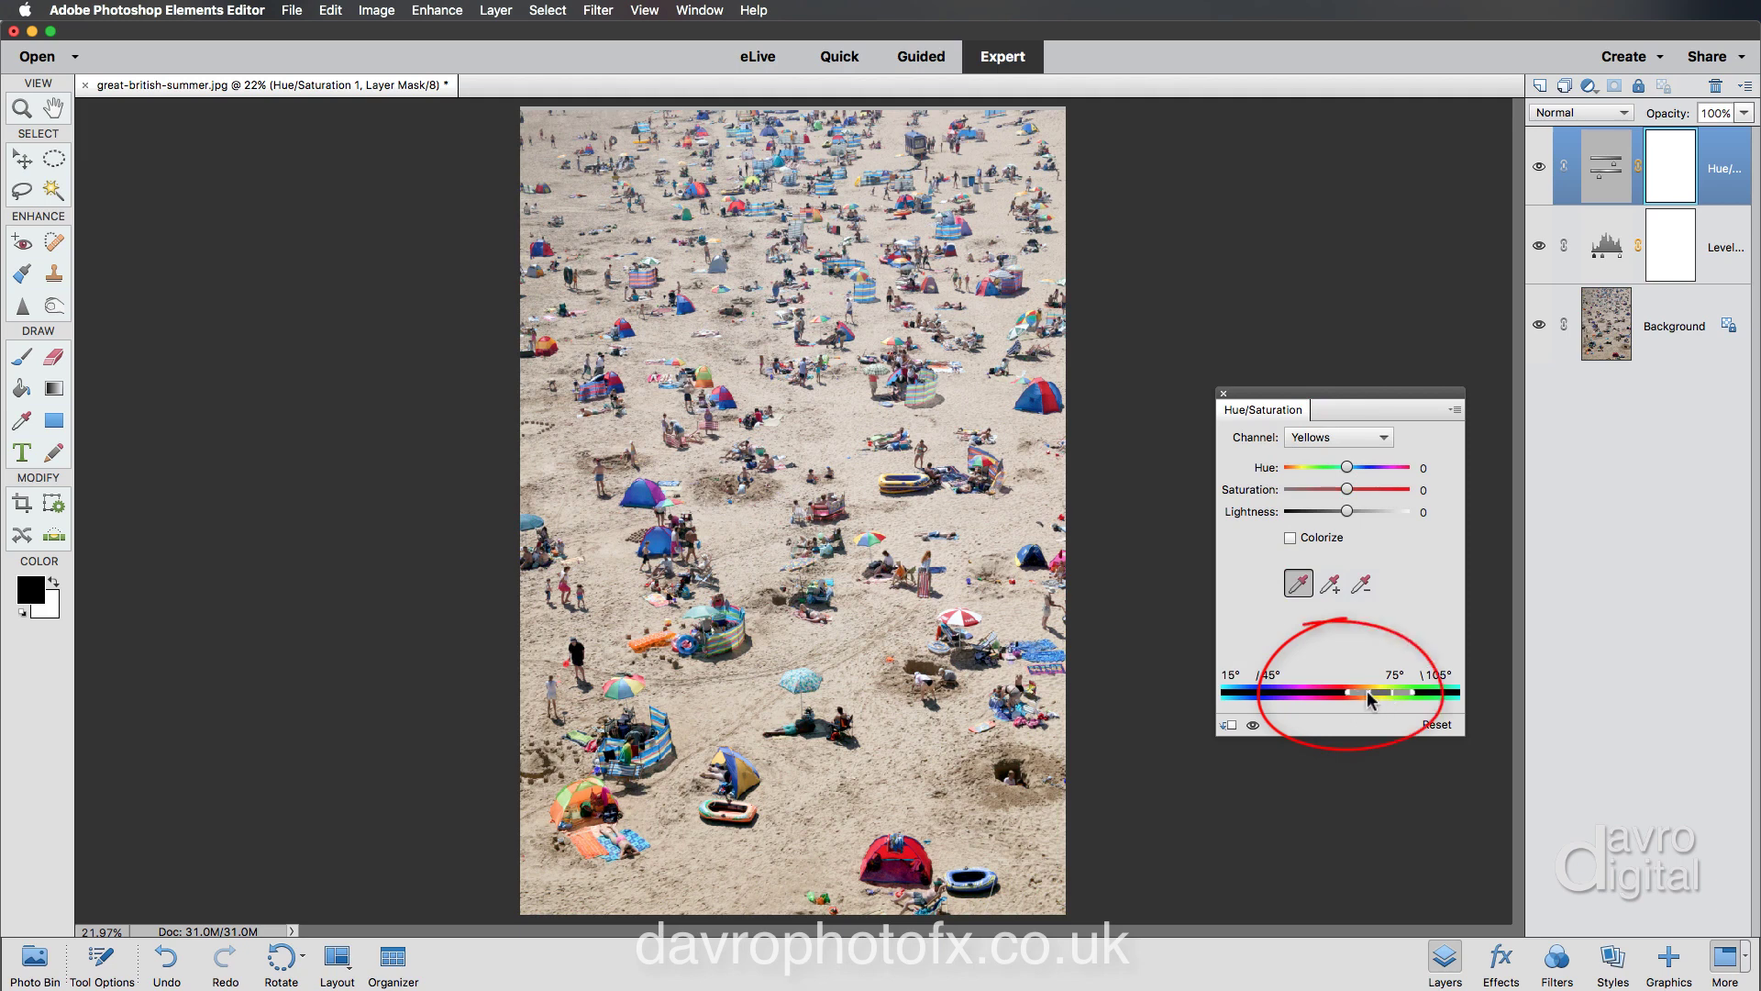
click(951, 515)
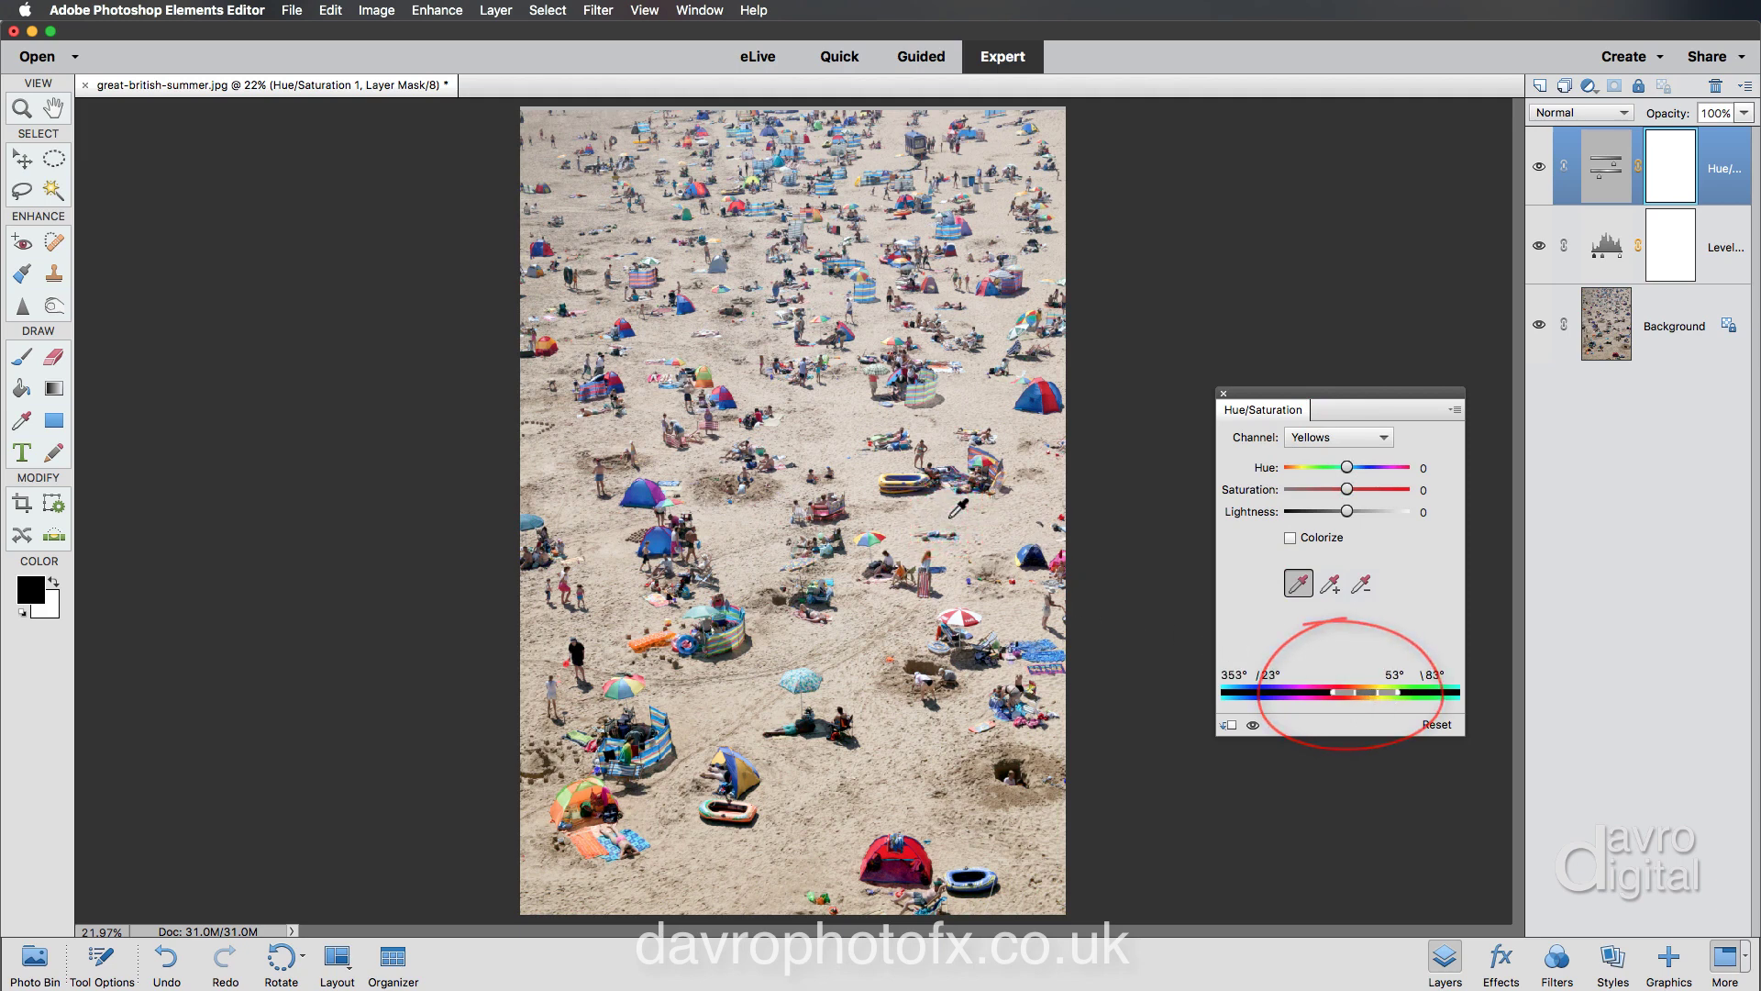
click(954, 510)
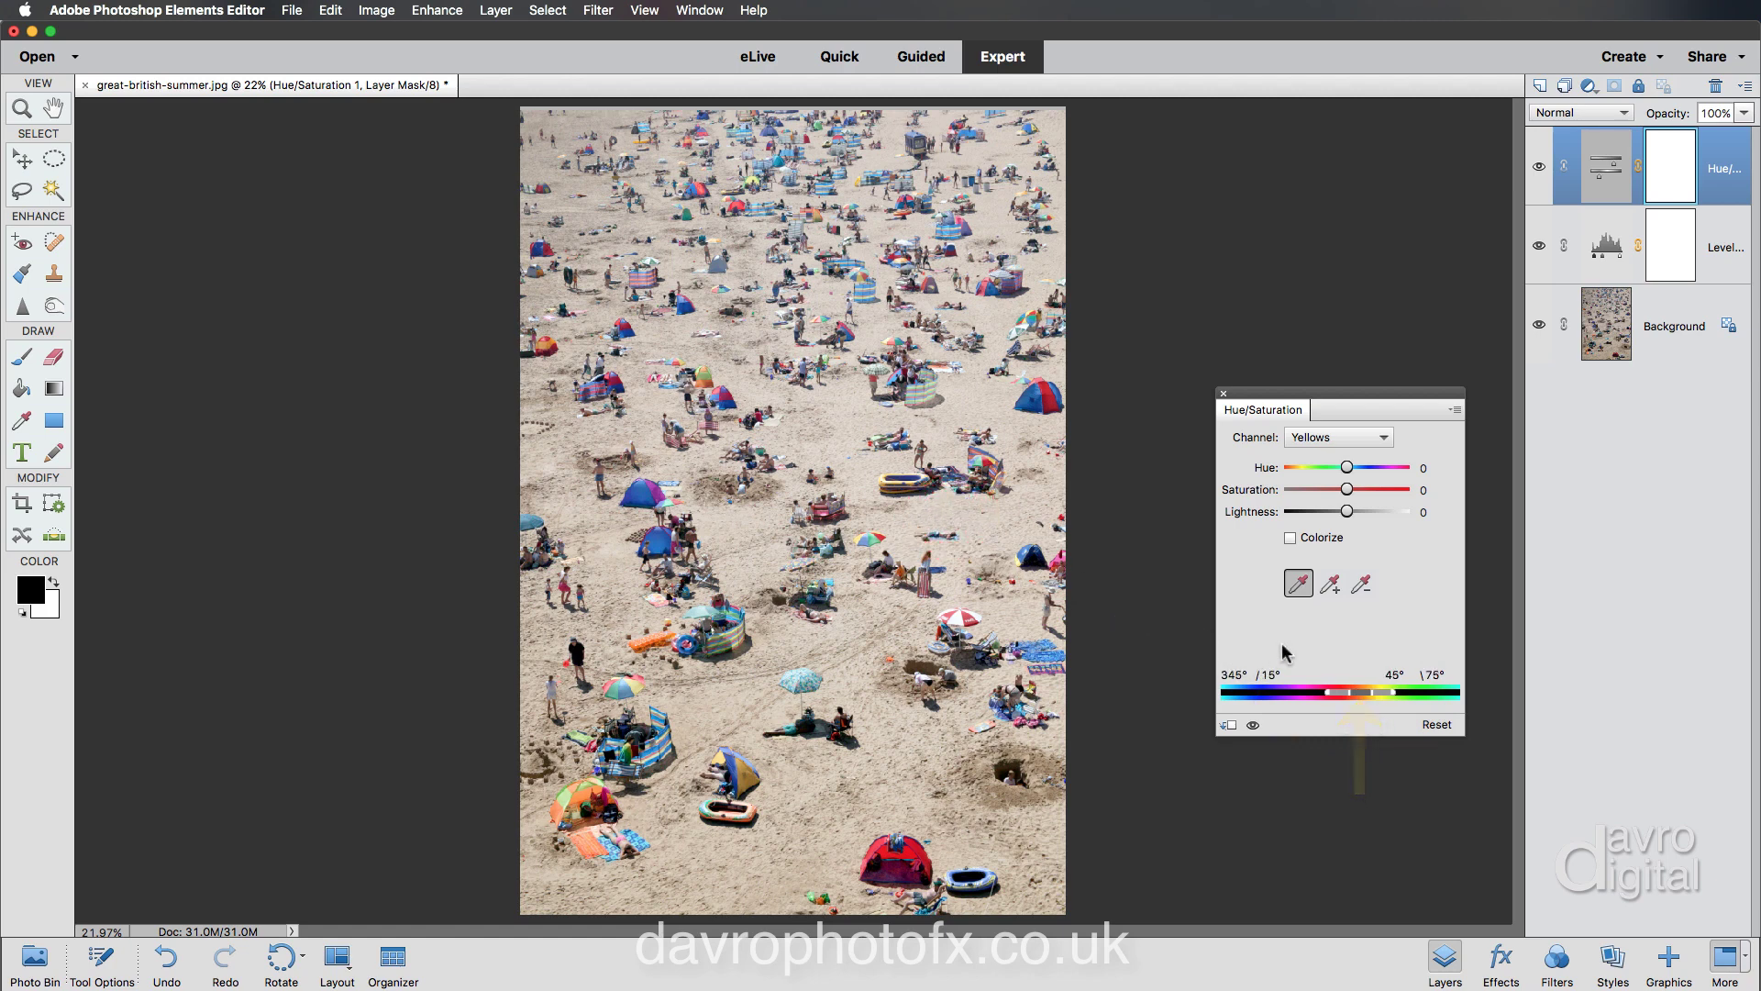
drag(1348, 490, 1377, 498)
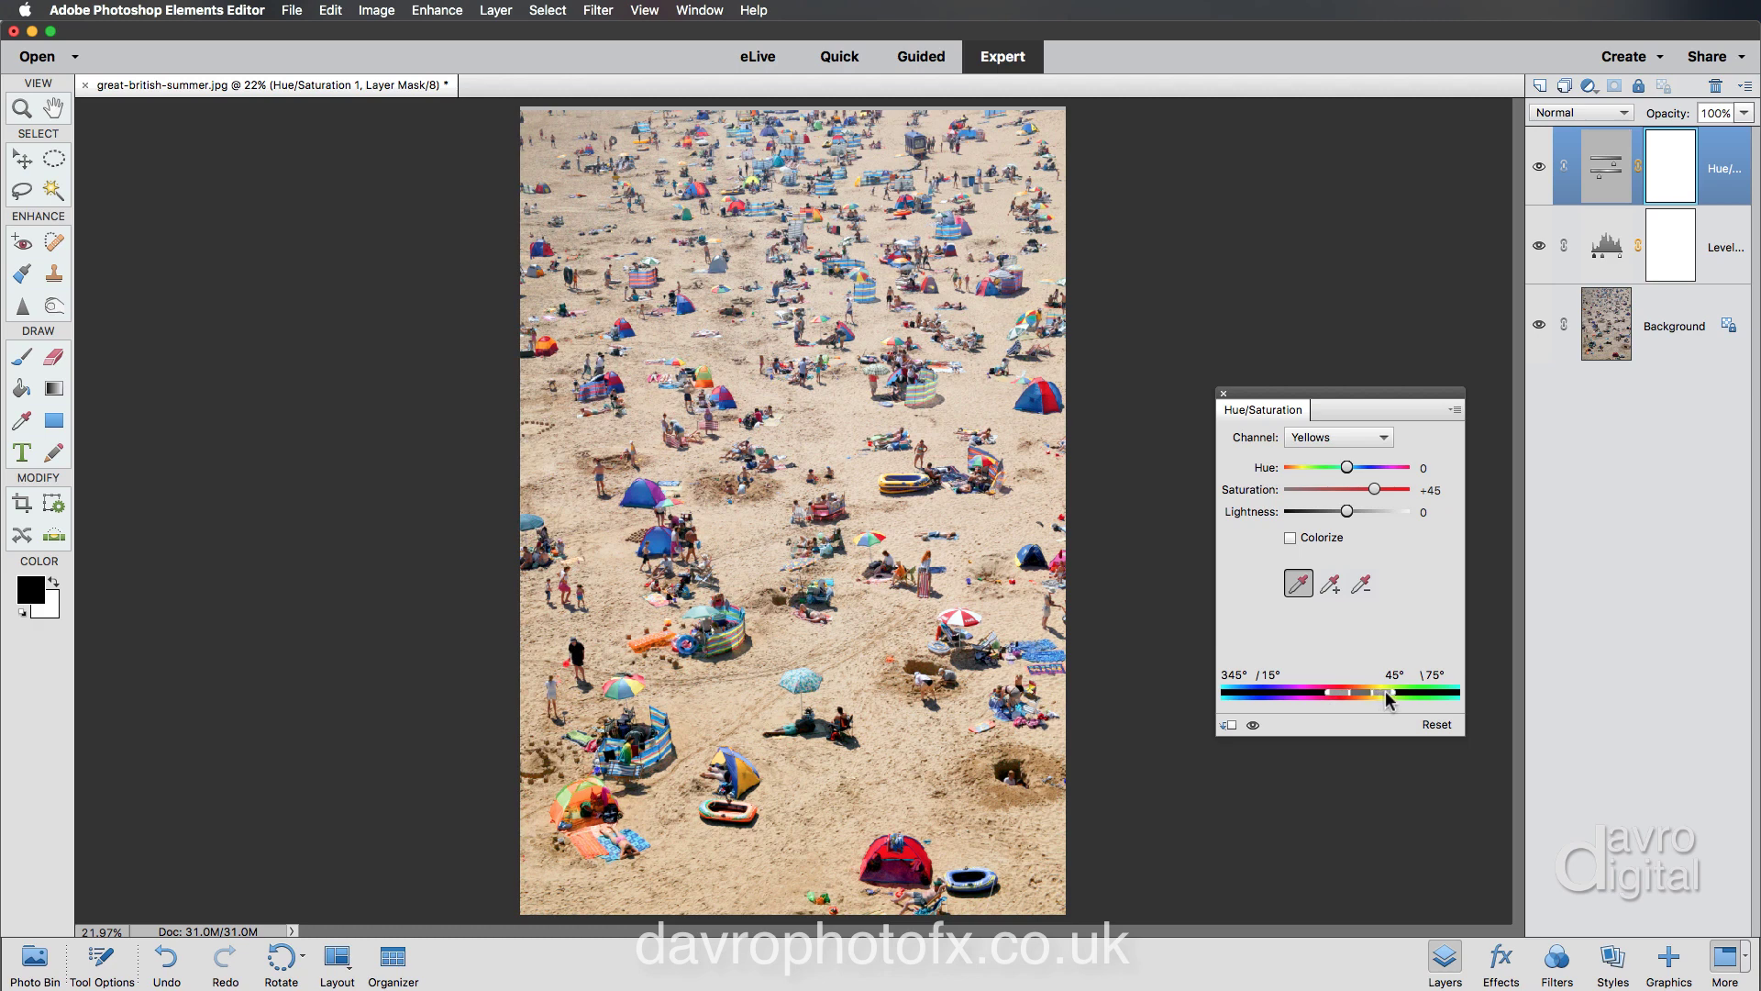
drag(1325, 689, 1346, 694)
drag(1373, 493, 1362, 491)
Step: Toggle the Hue/Saturation layer's visibility to compare the photo before and after
click(1253, 725)
click(1253, 724)
click(1253, 725)
click(1253, 725)
Step: Add a Photo Filter adjustment layer using the Warming Filter (81)
click(1587, 86)
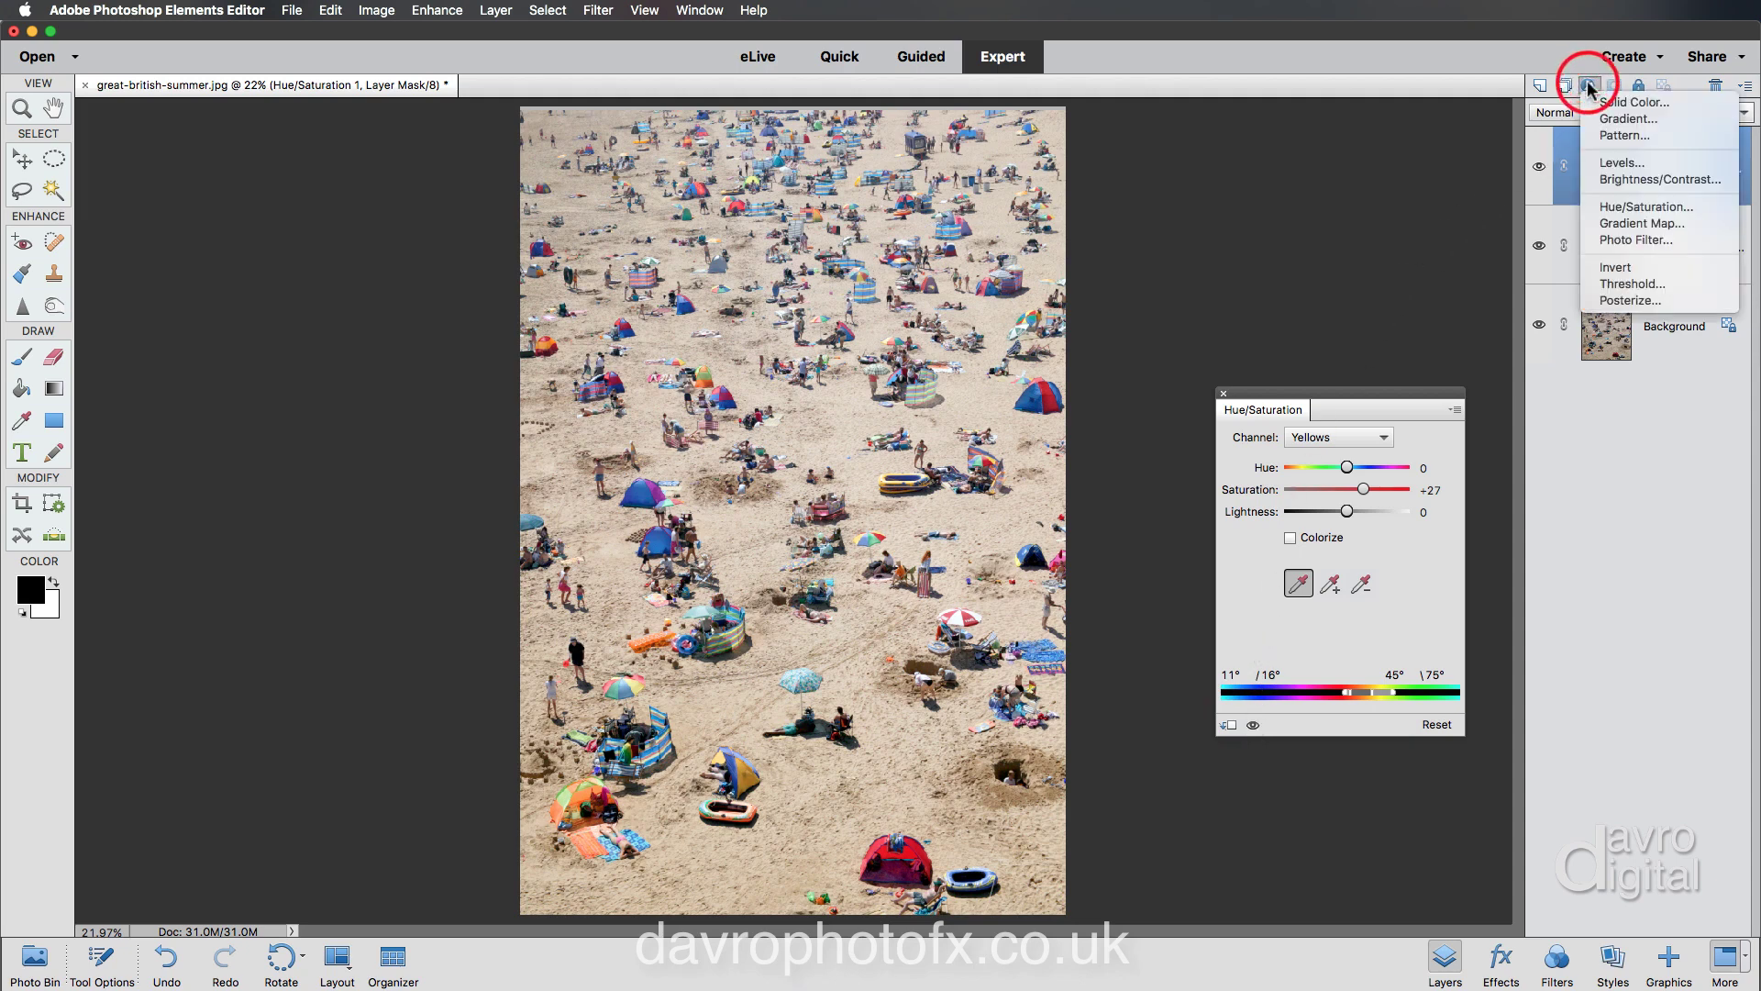
click(1622, 239)
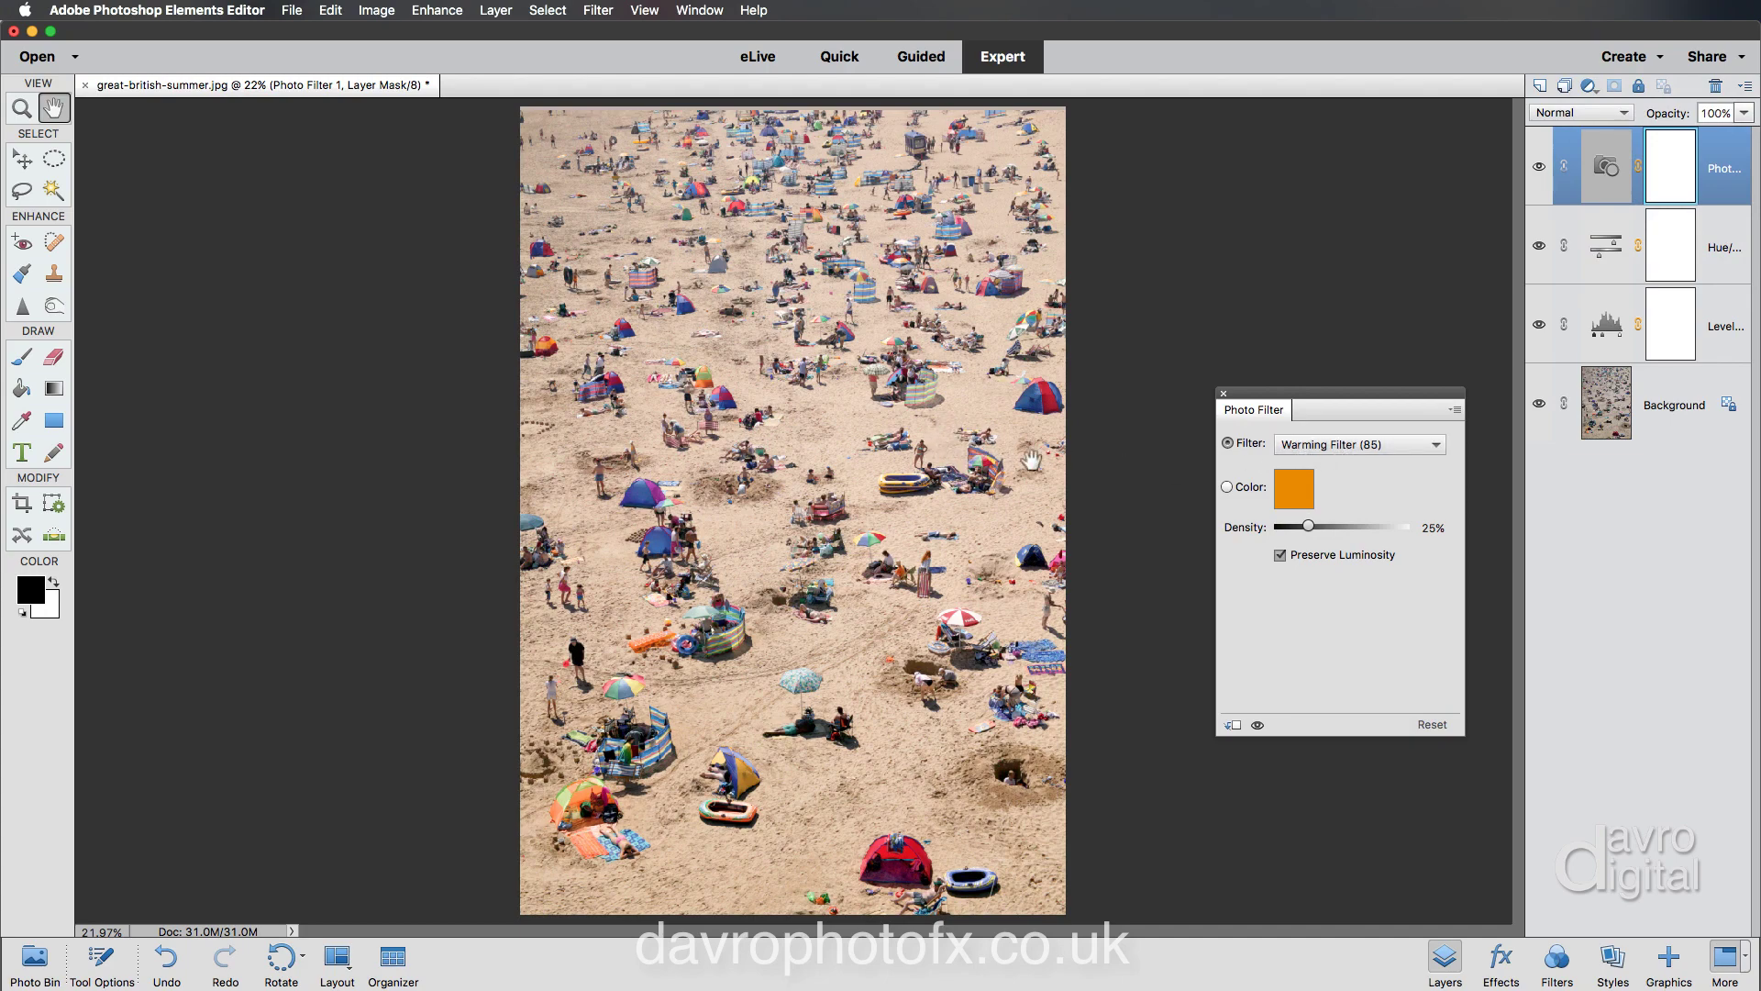
click(1342, 446)
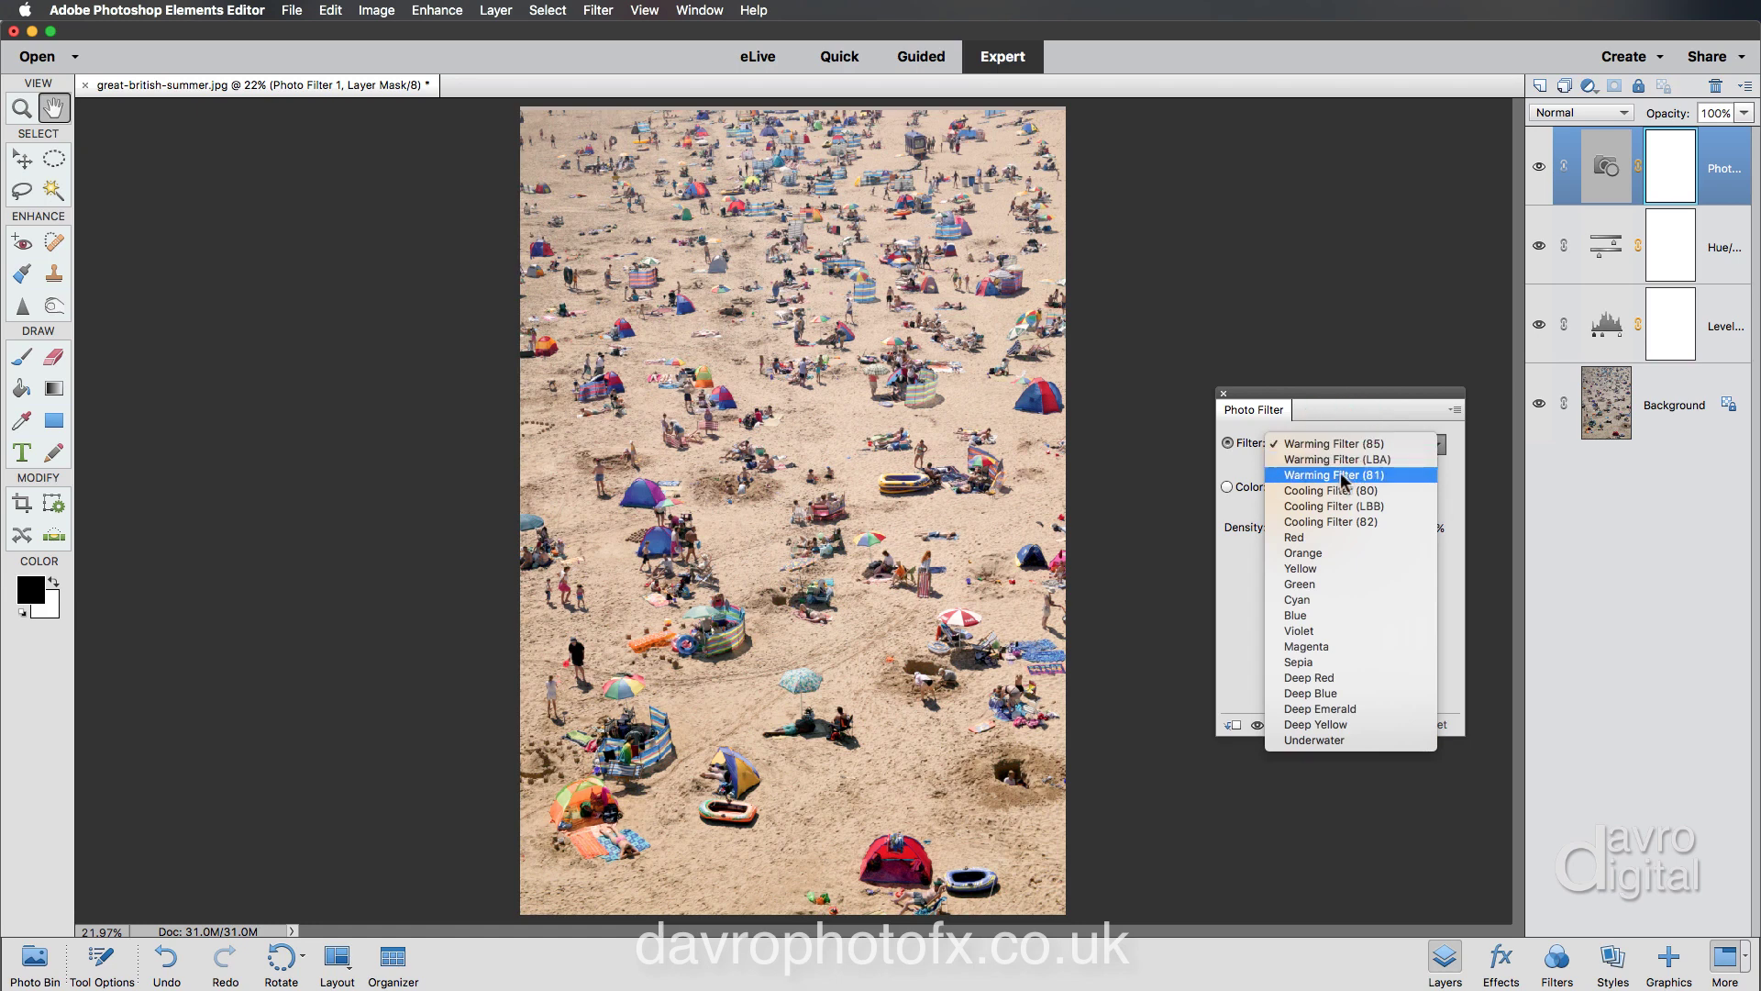
click(1341, 477)
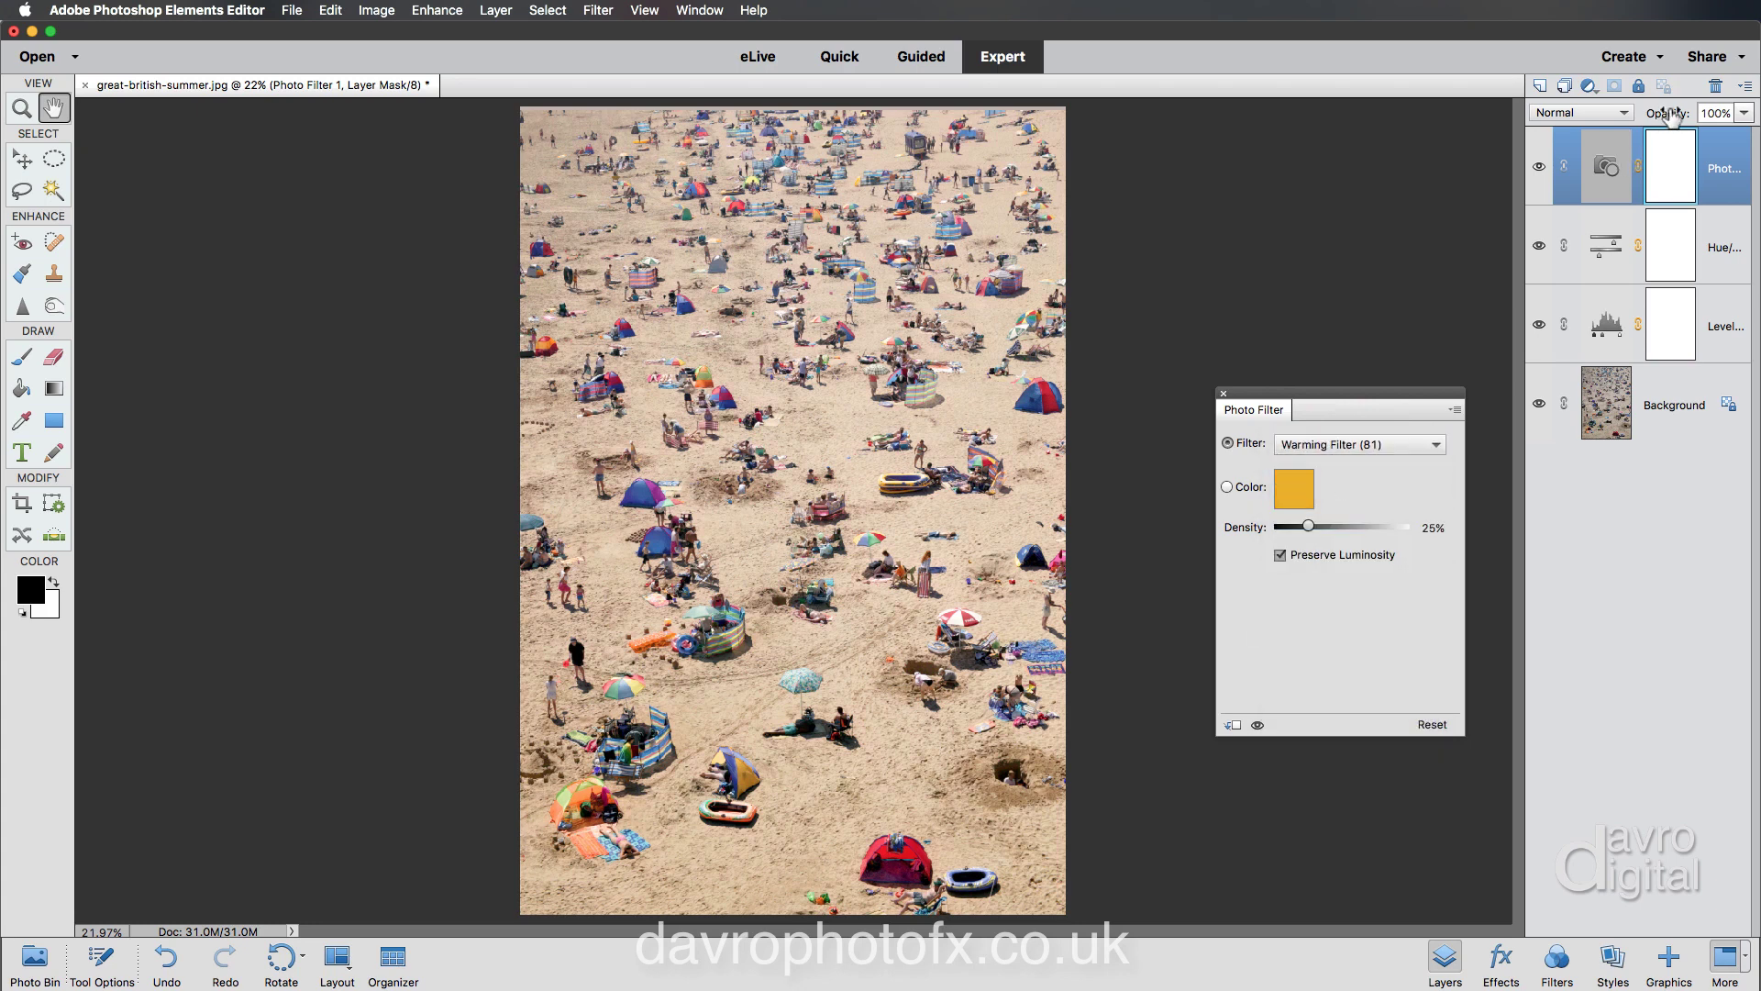
Step: Lower the Photo Filter layer's opacity to 68% and toggle the effect to compare
drag(1676, 112, 1665, 113)
drag(1671, 116, 1652, 120)
drag(1652, 120, 1652, 120)
click(1540, 166)
click(1539, 166)
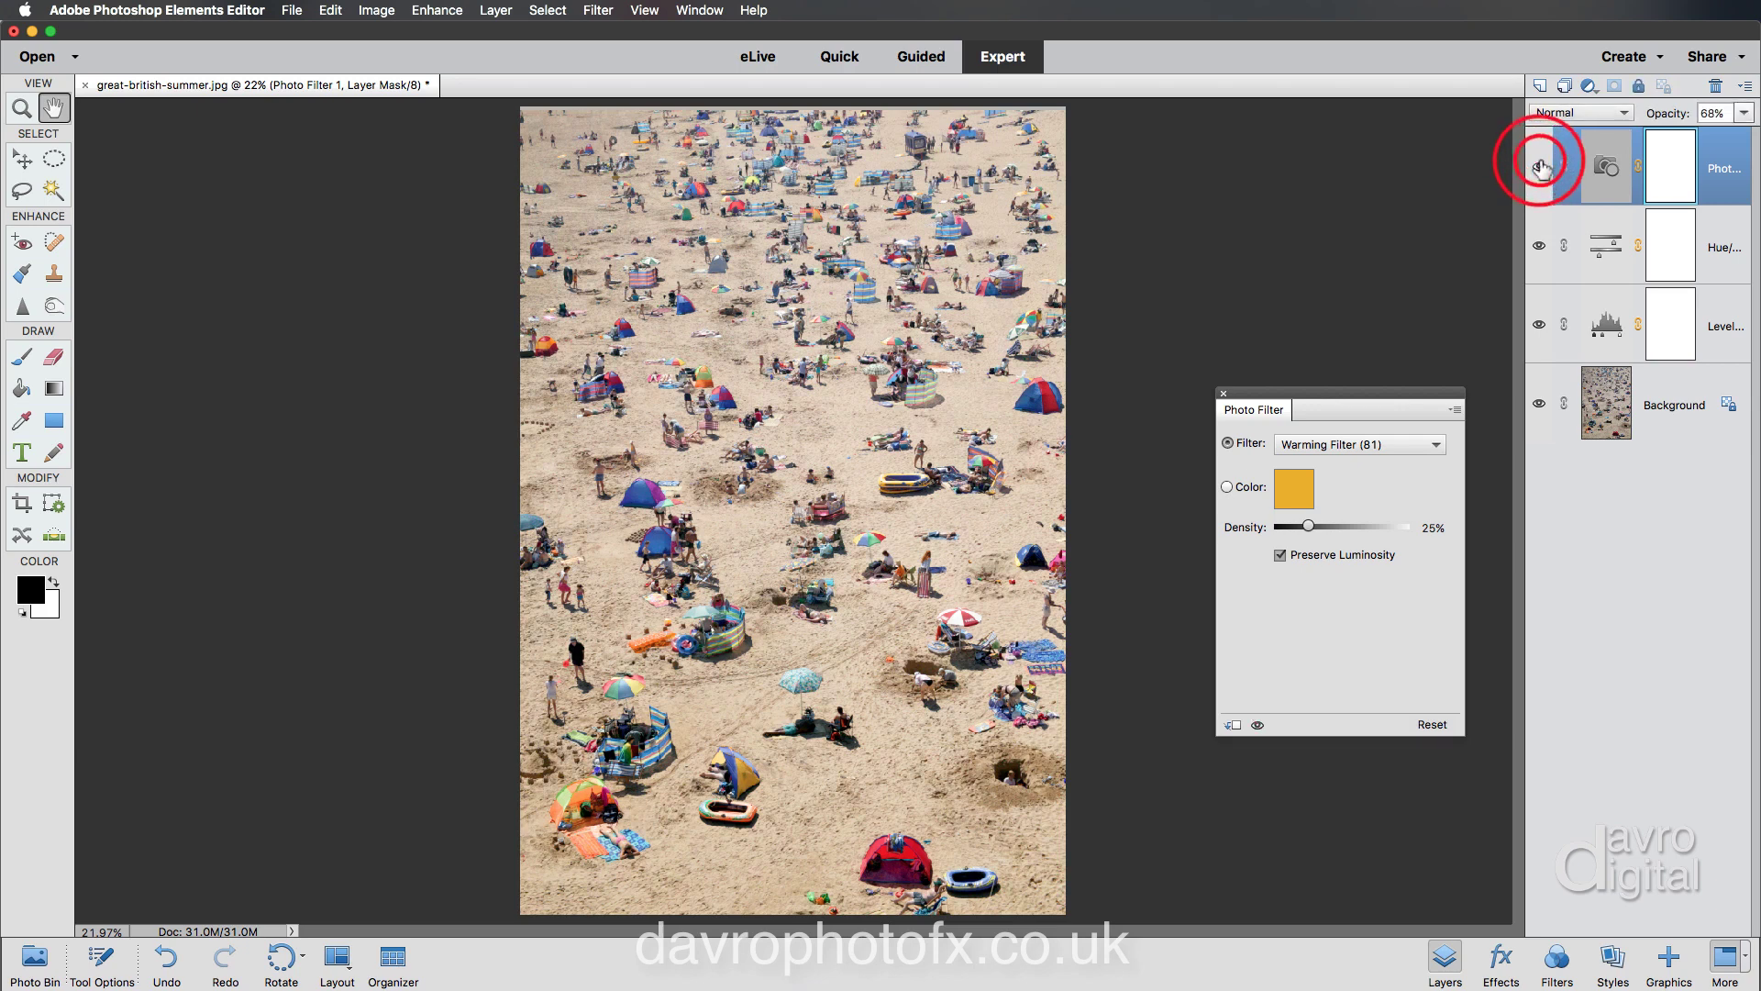
Step: Close the Photo Filter settings, preview the Background layer alone, then duplicate it with Ctrl+J
click(1222, 397)
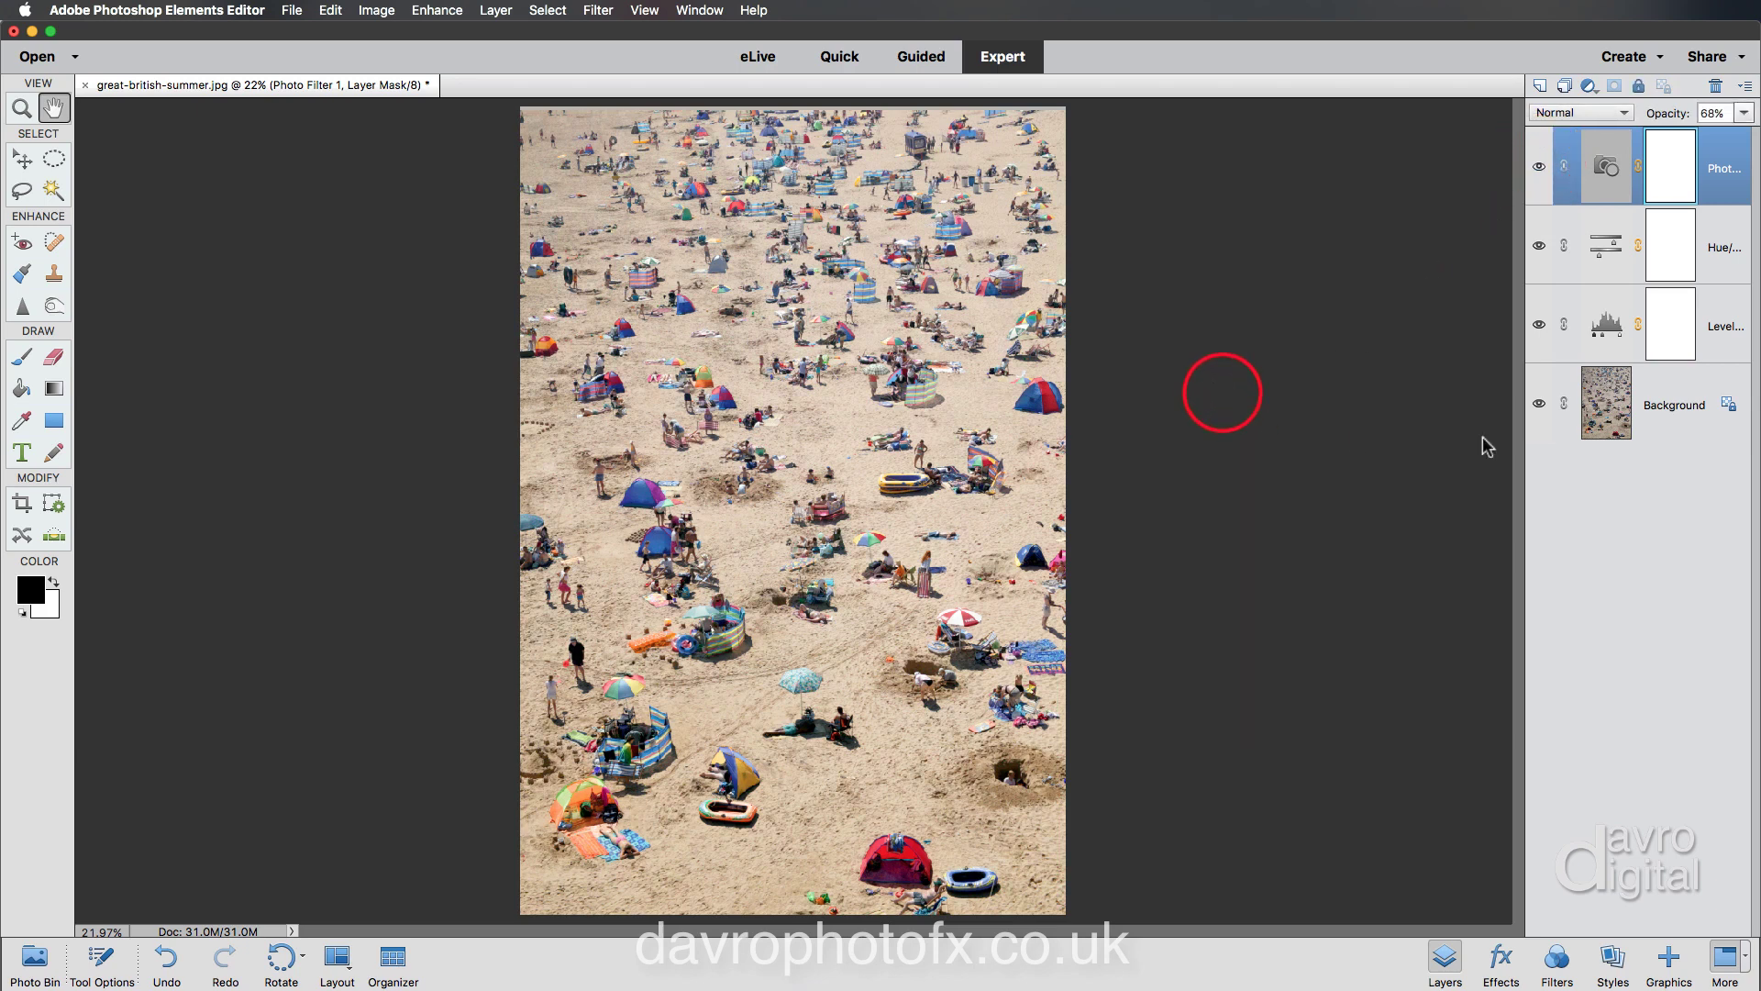
click(1660, 411)
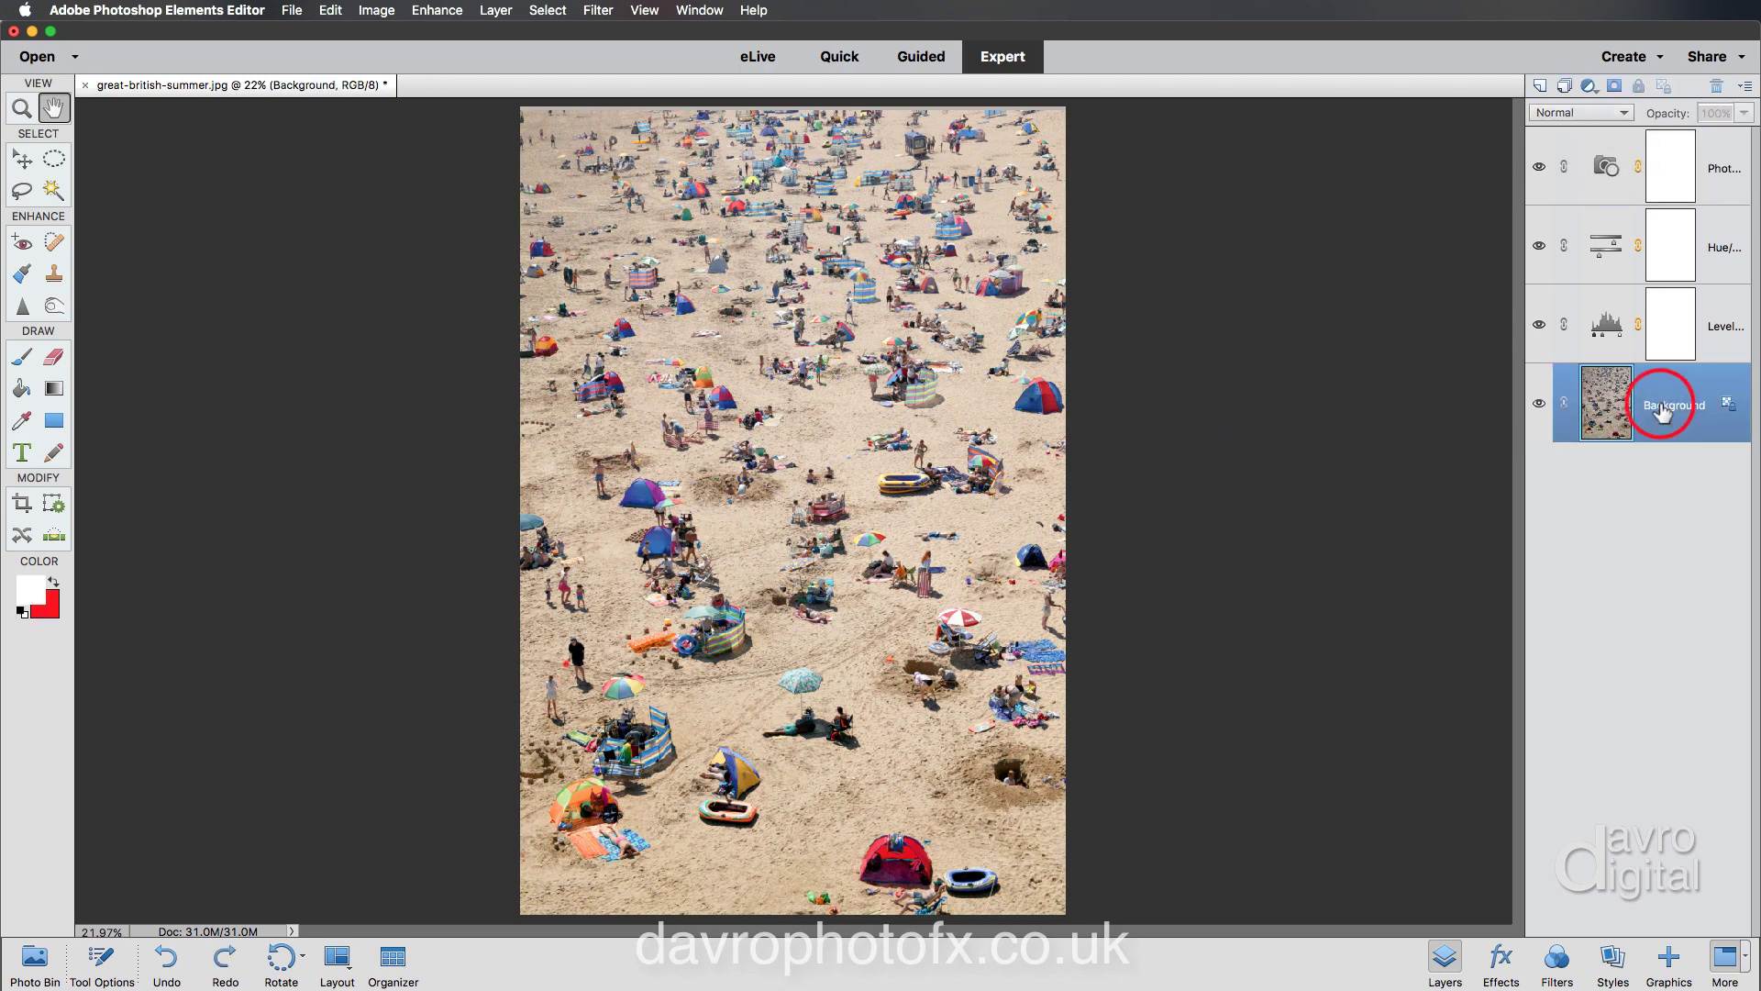
click(1539, 405)
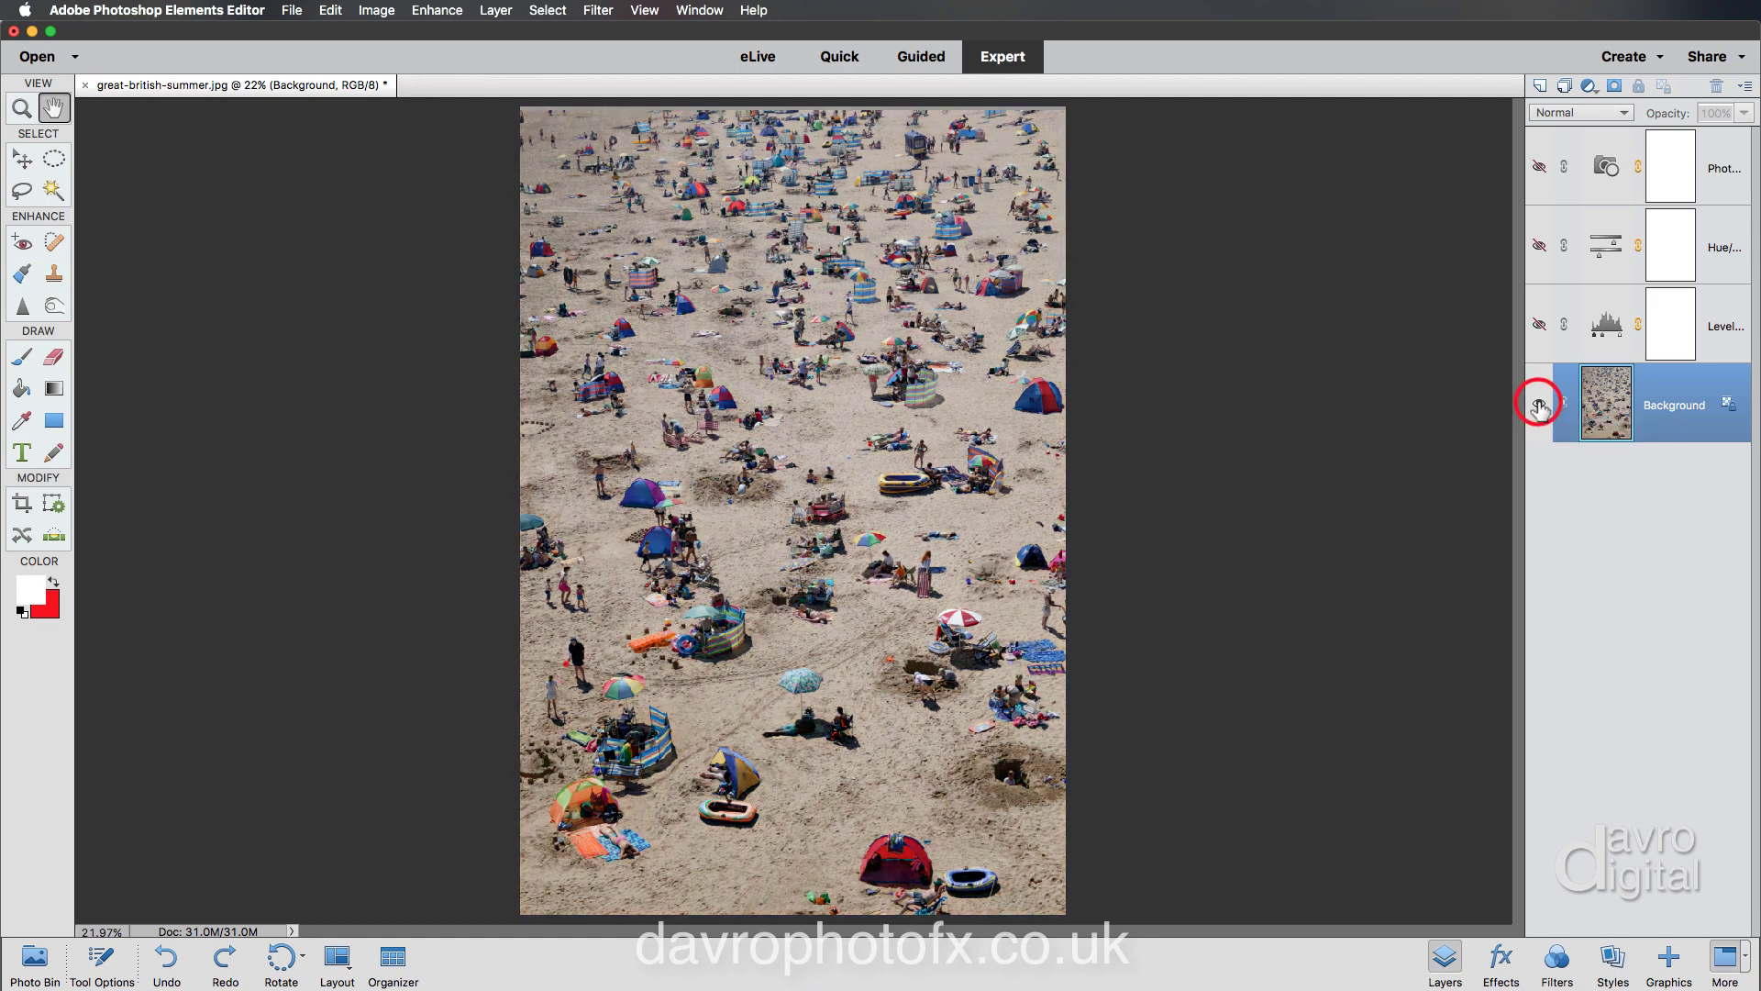
click(1538, 404)
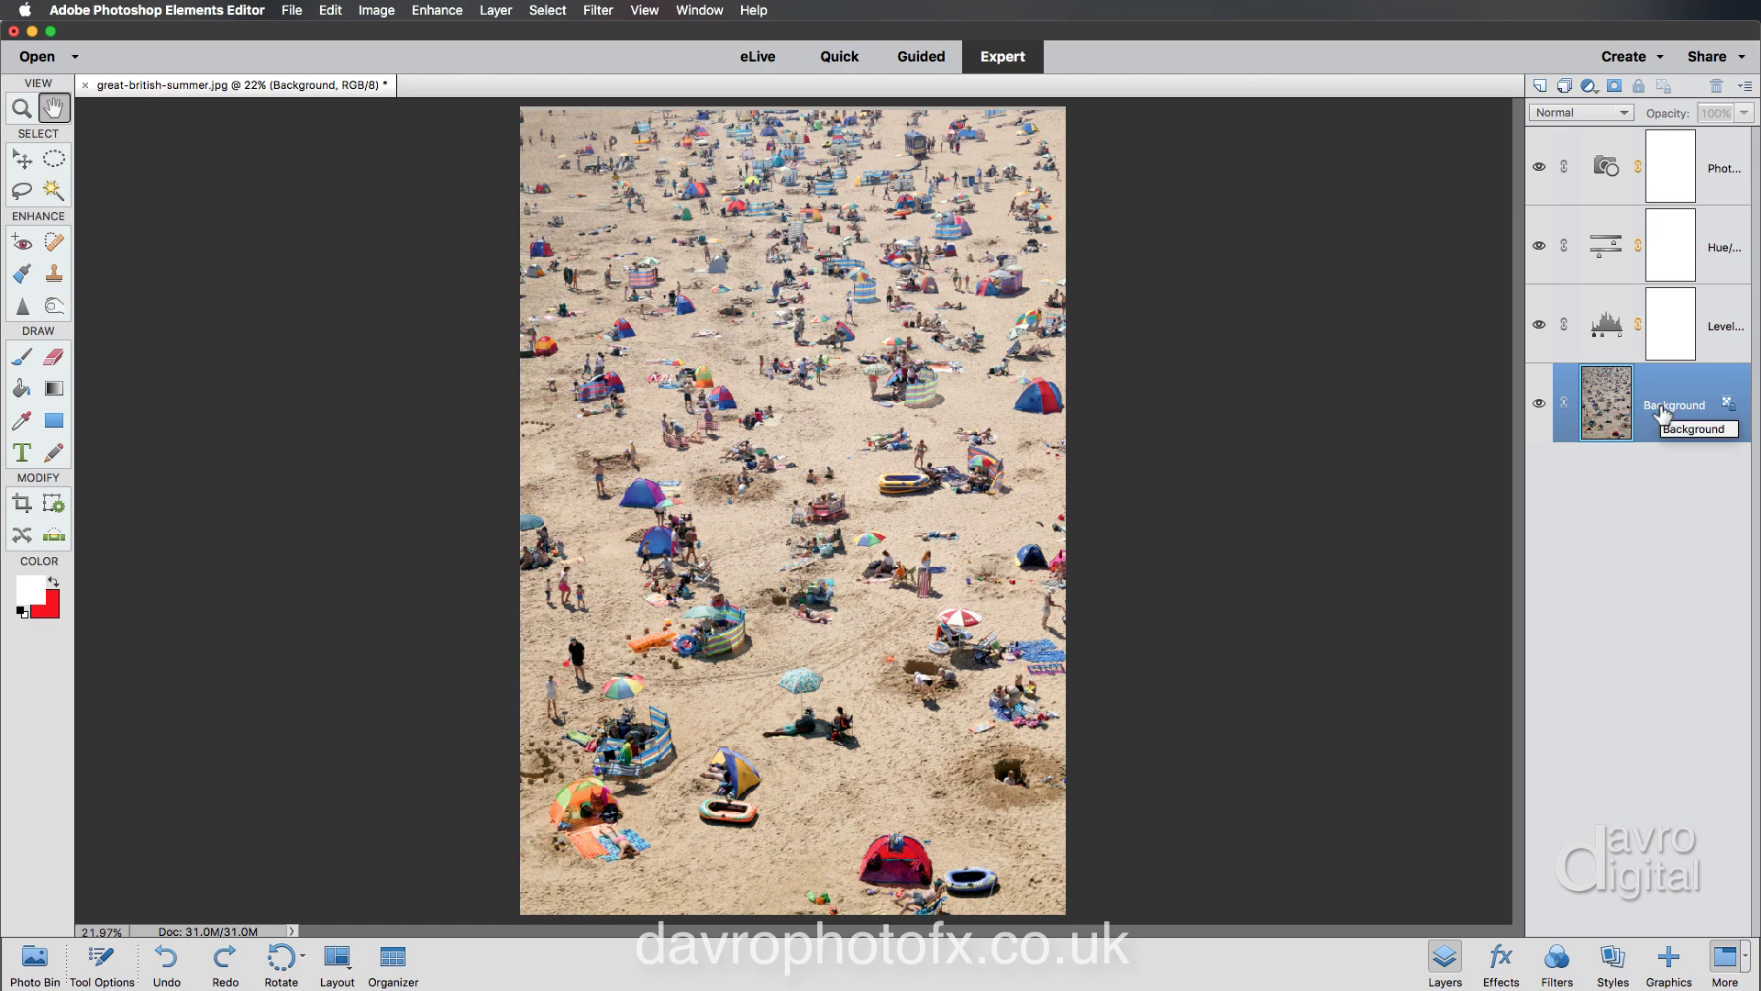
key(super+j)
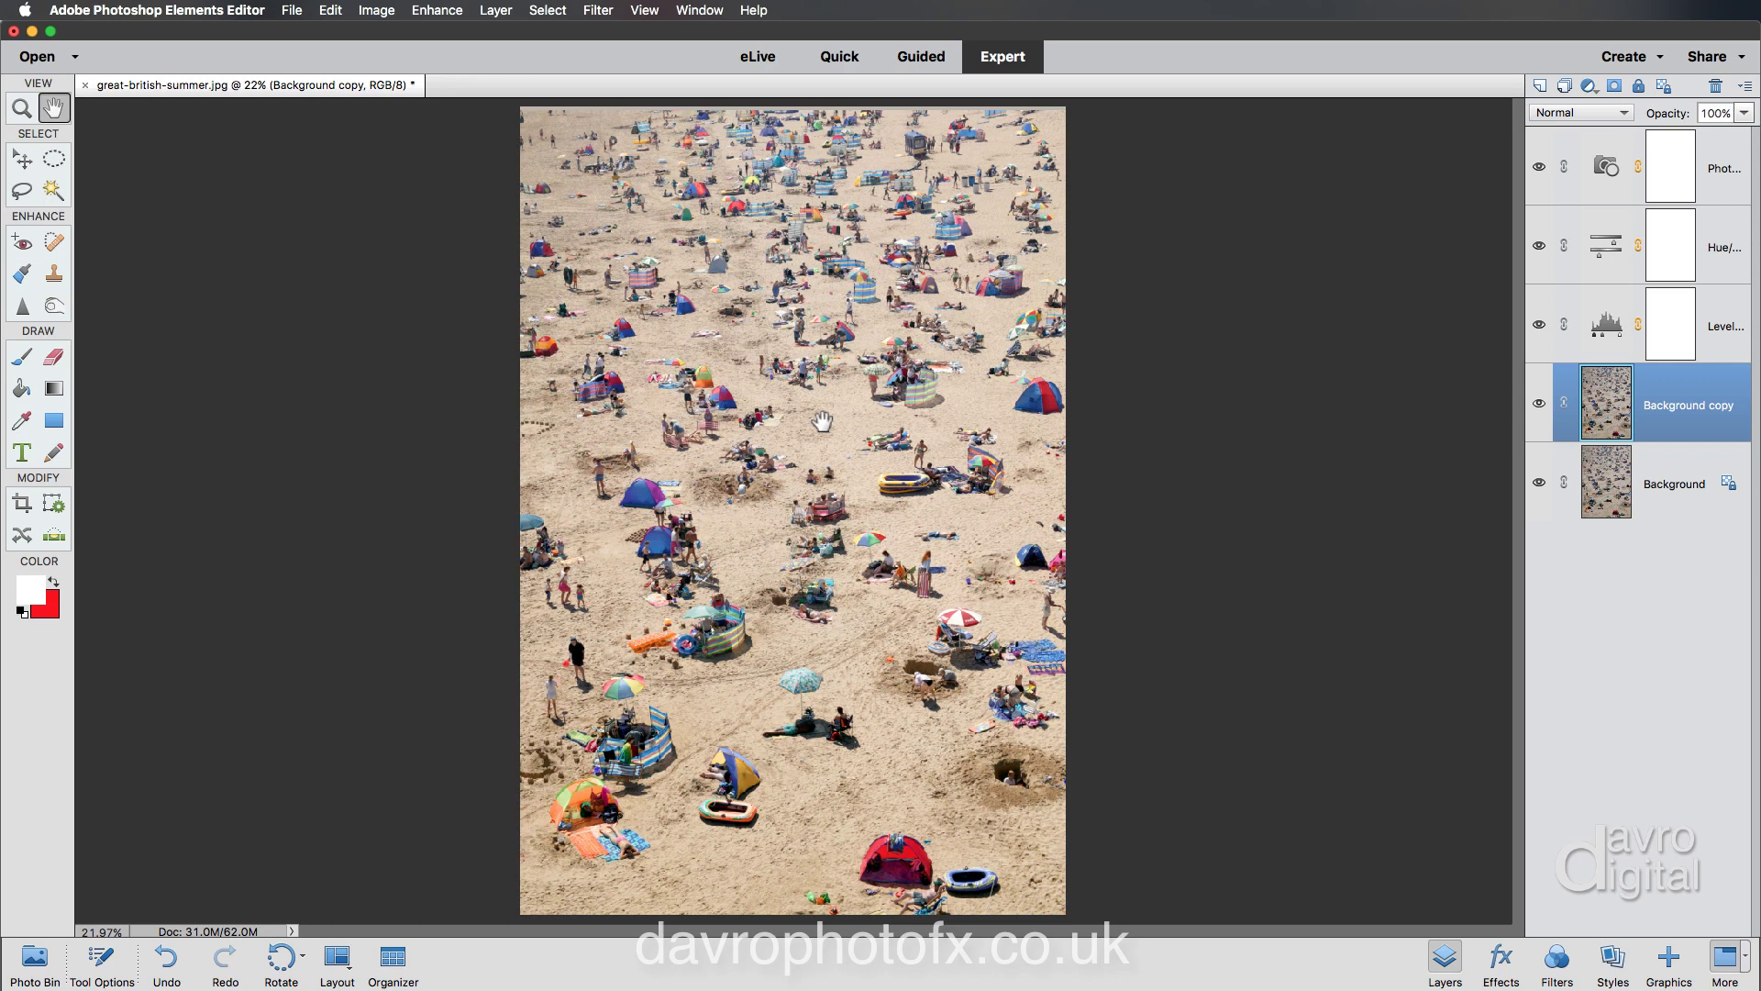
Step: Free-transform the Background copy layer, stretching it taller from its top edge, and commit
alt+click(823, 421)
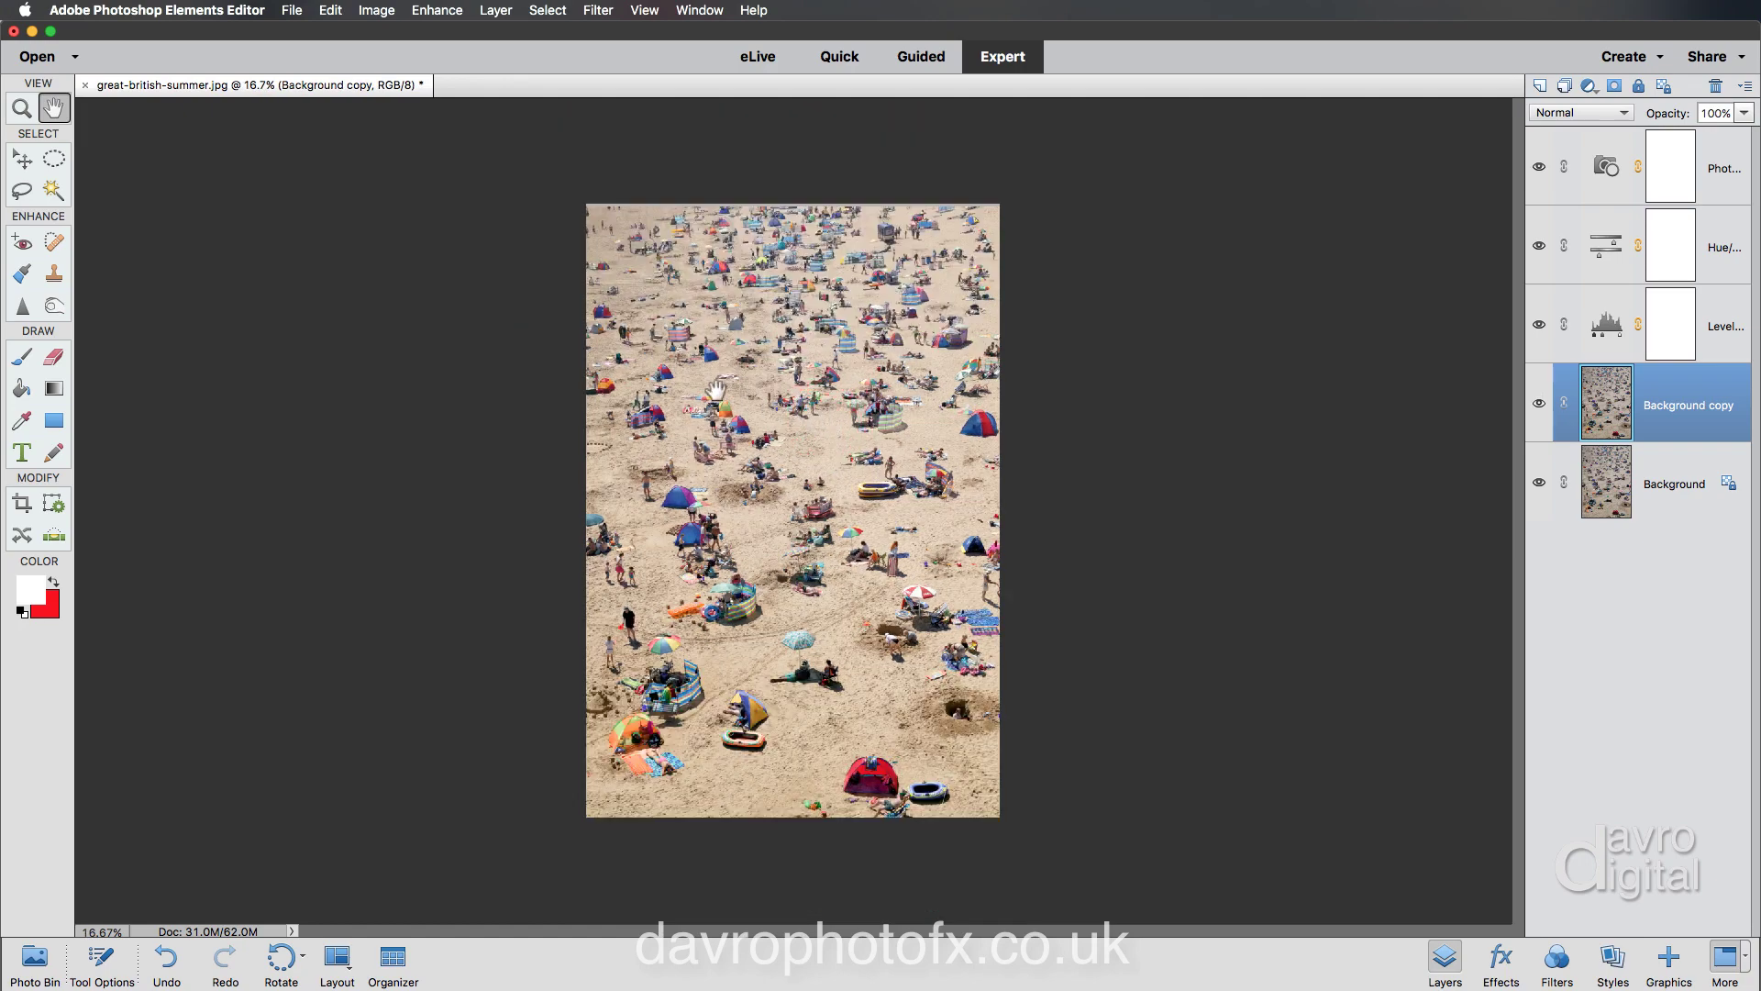
click(374, 11)
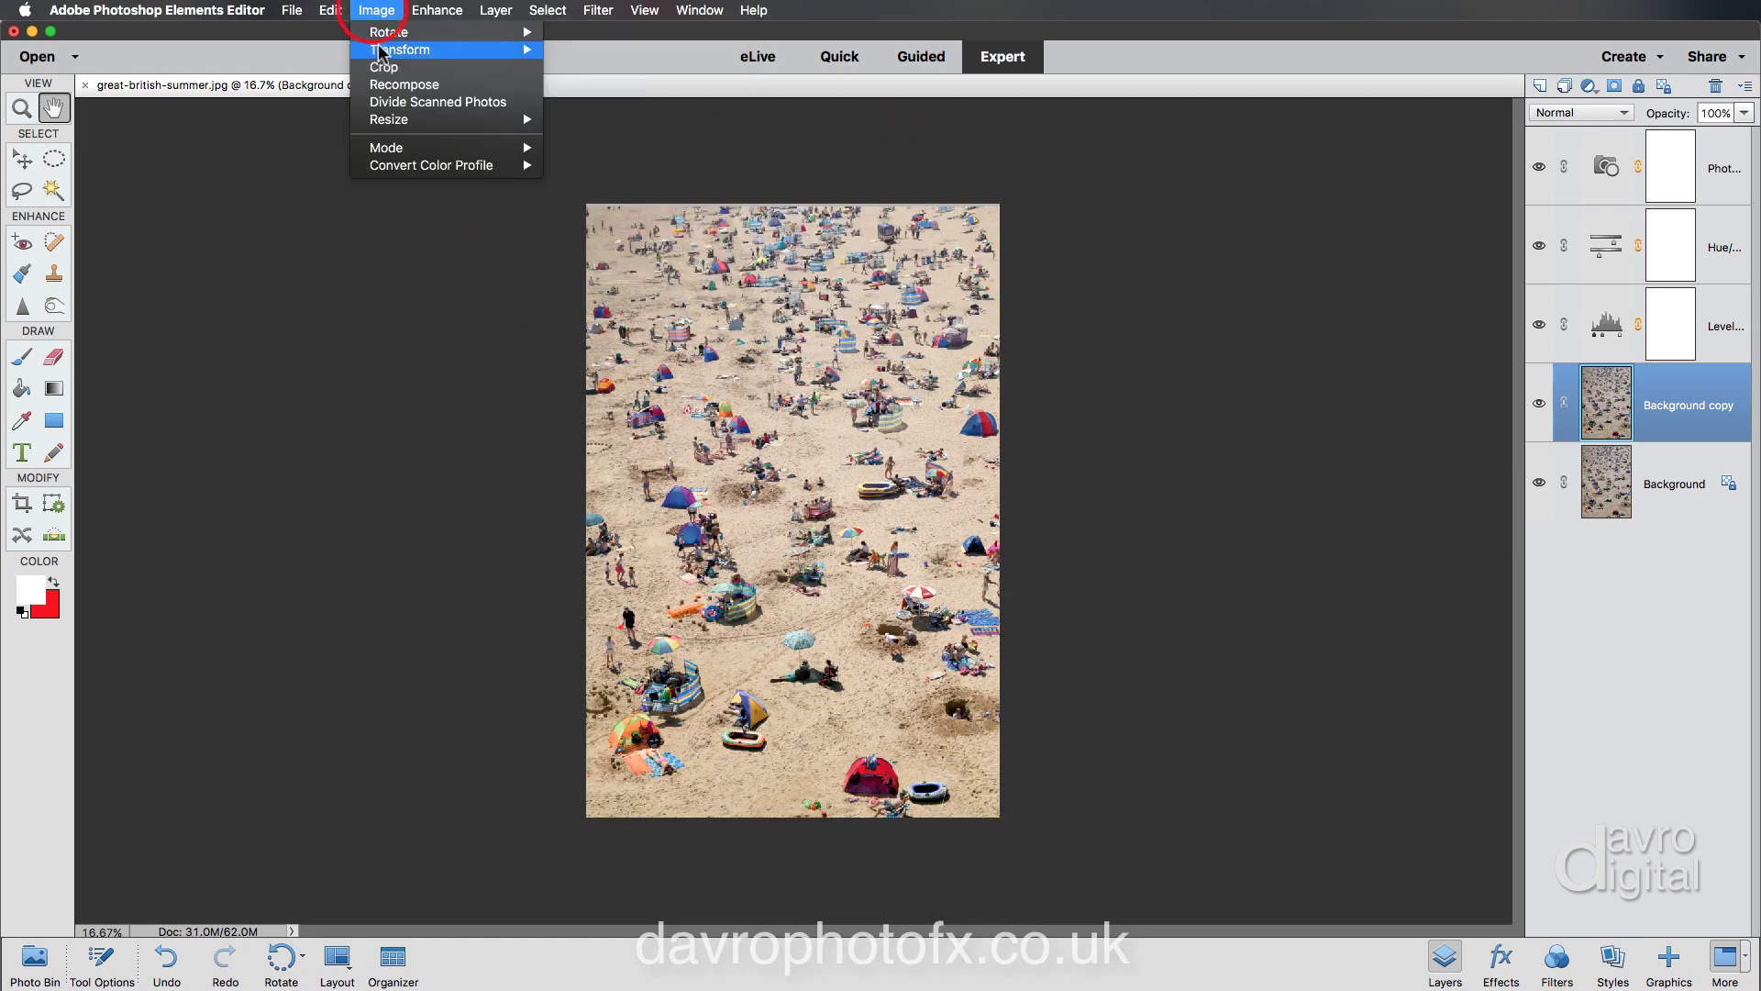
mouse_move(518, 49)
click(586, 51)
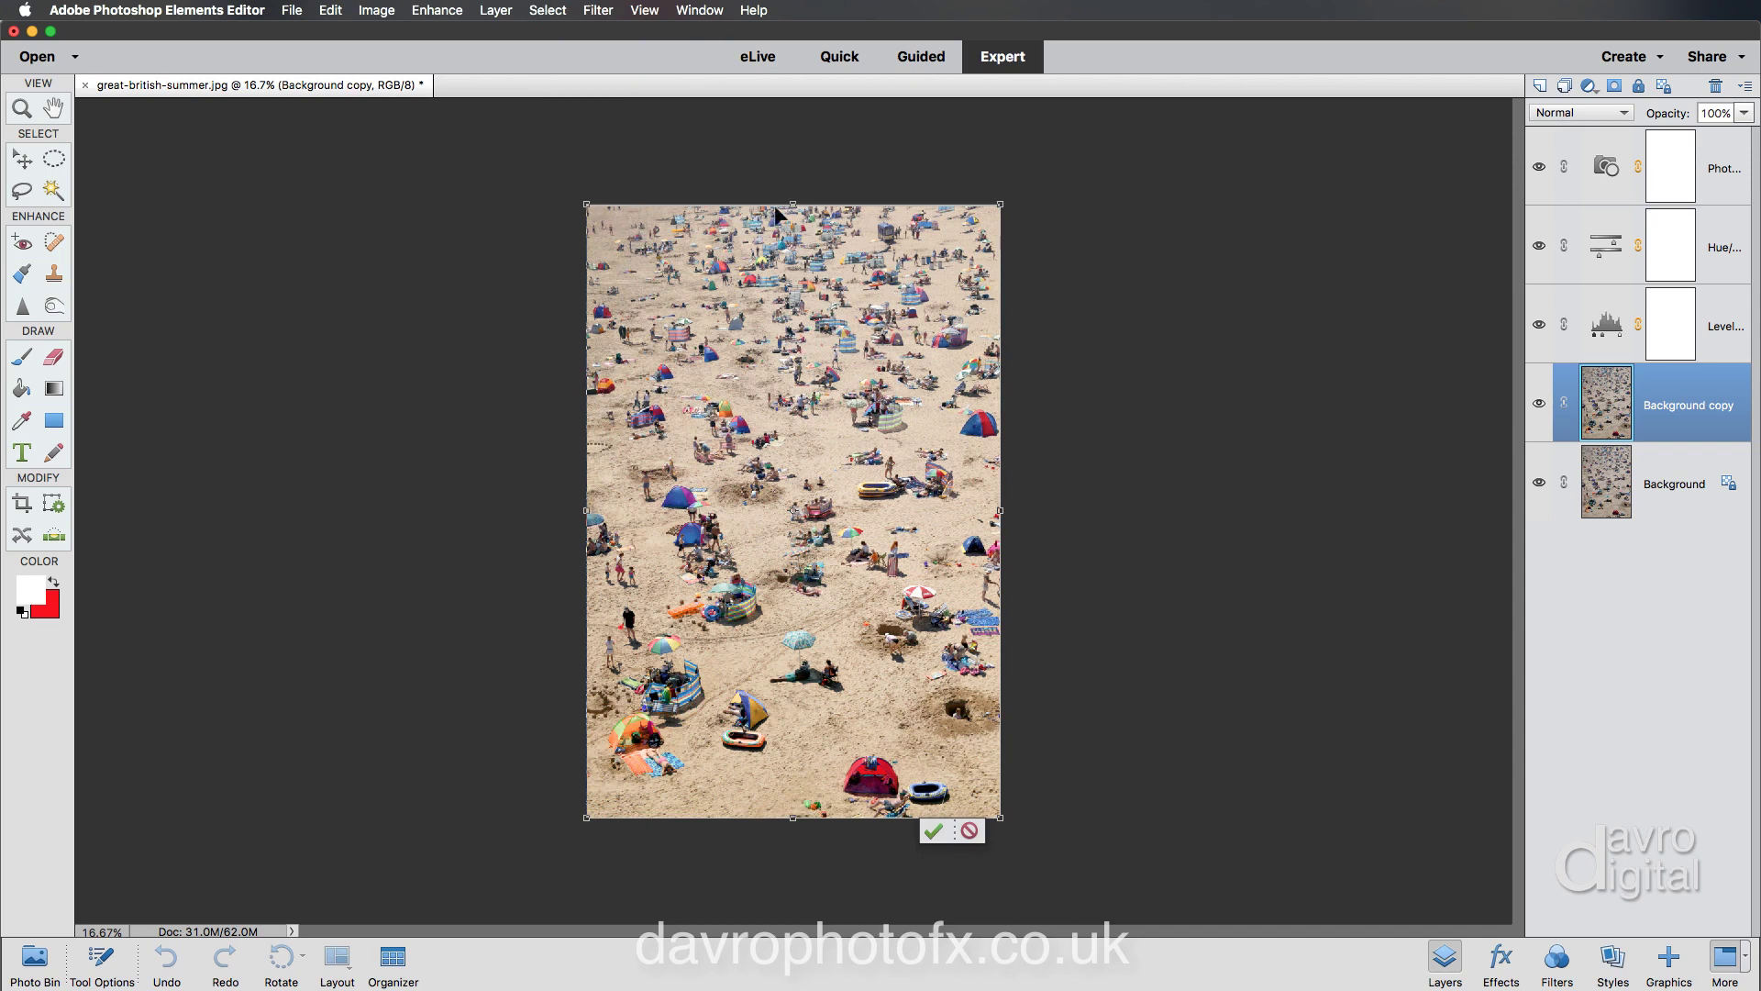
drag(795, 204, 797, 106)
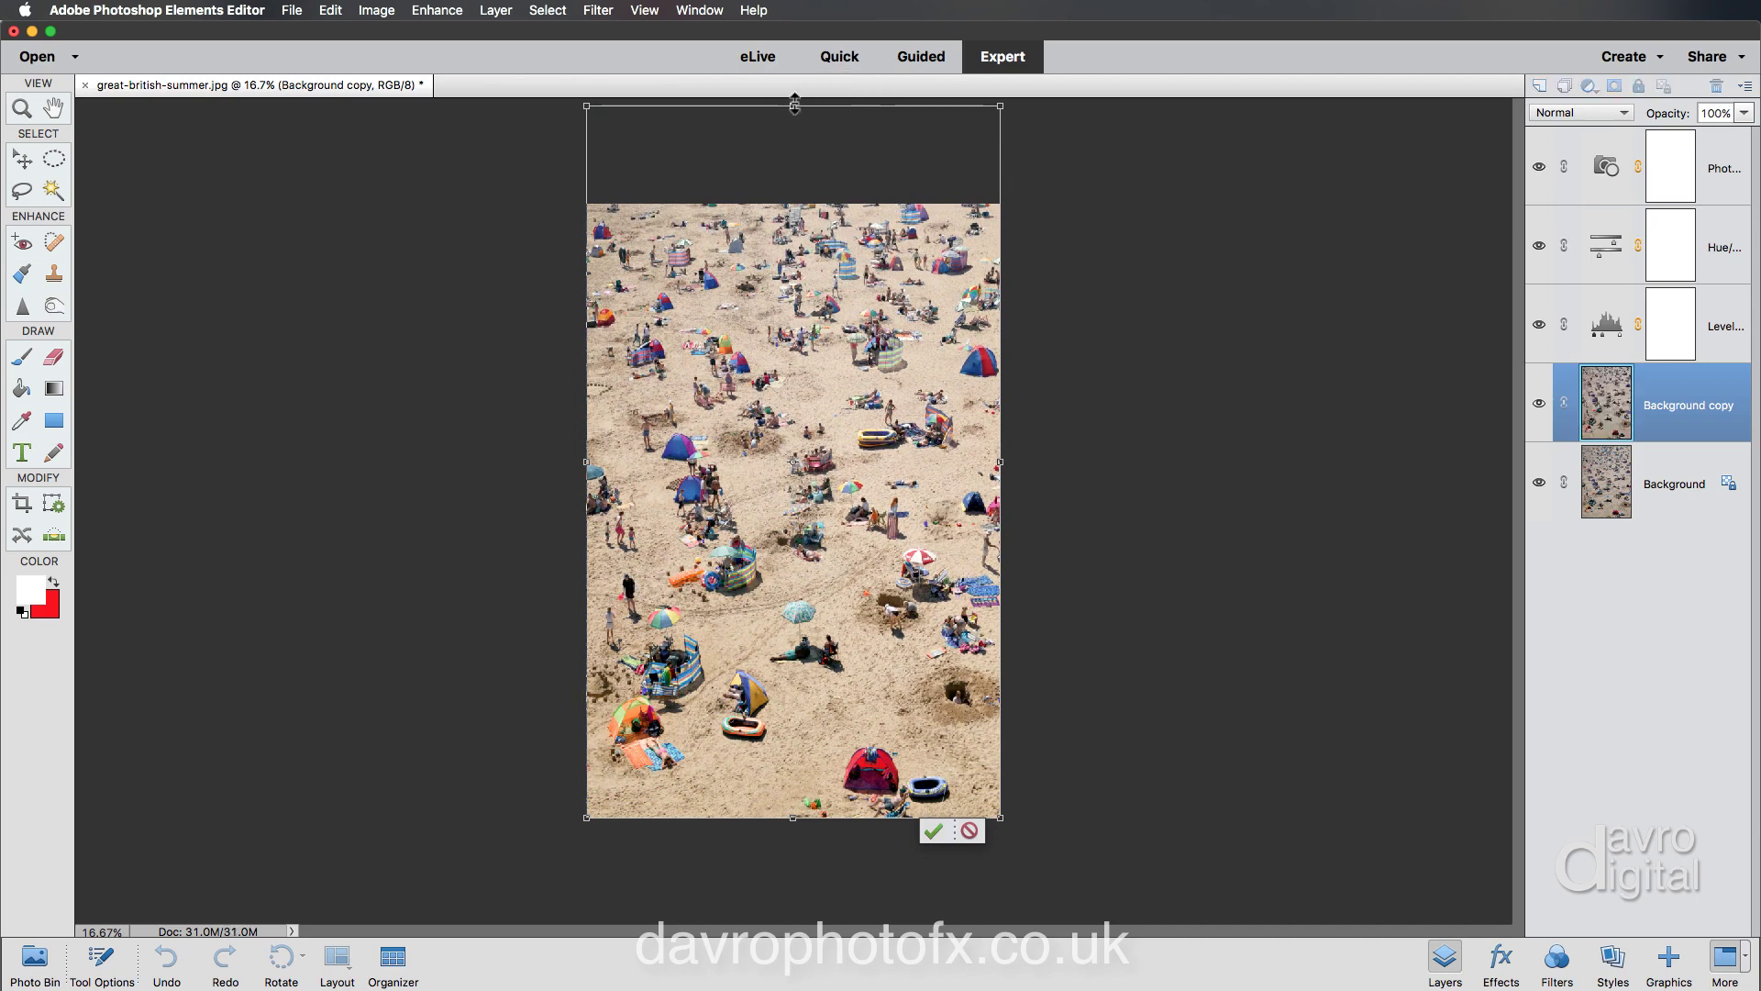
drag(795, 103, 796, 52)
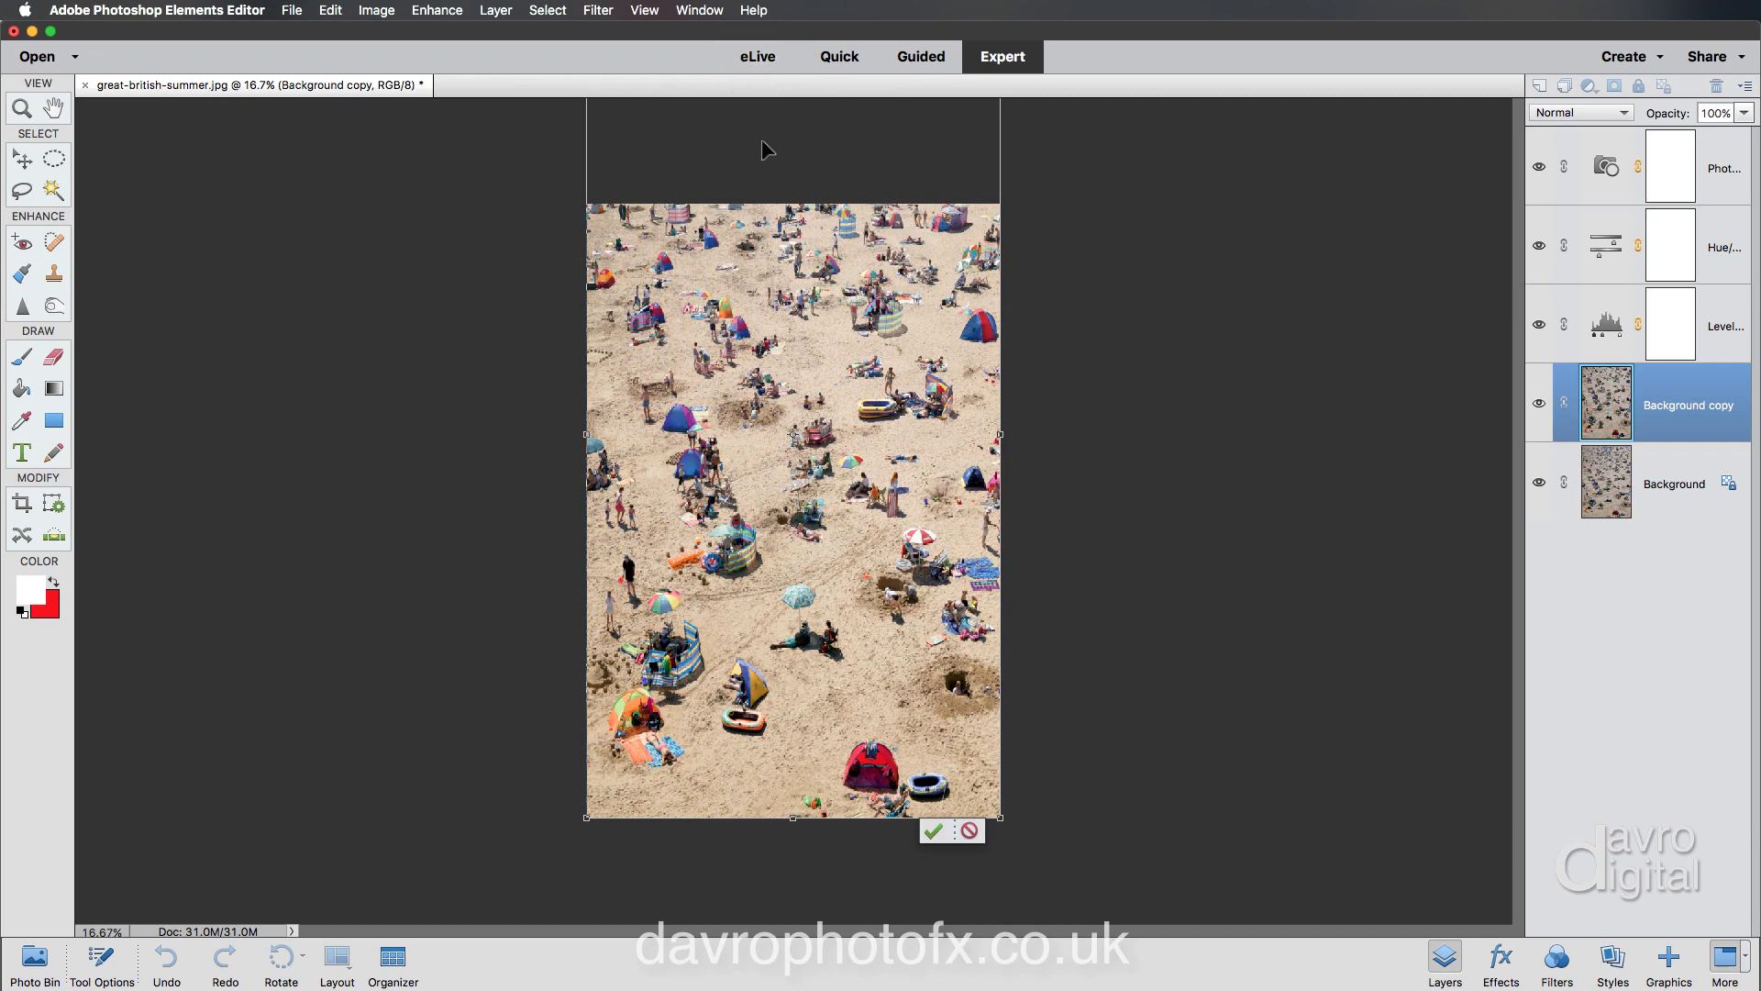
key(super+0)
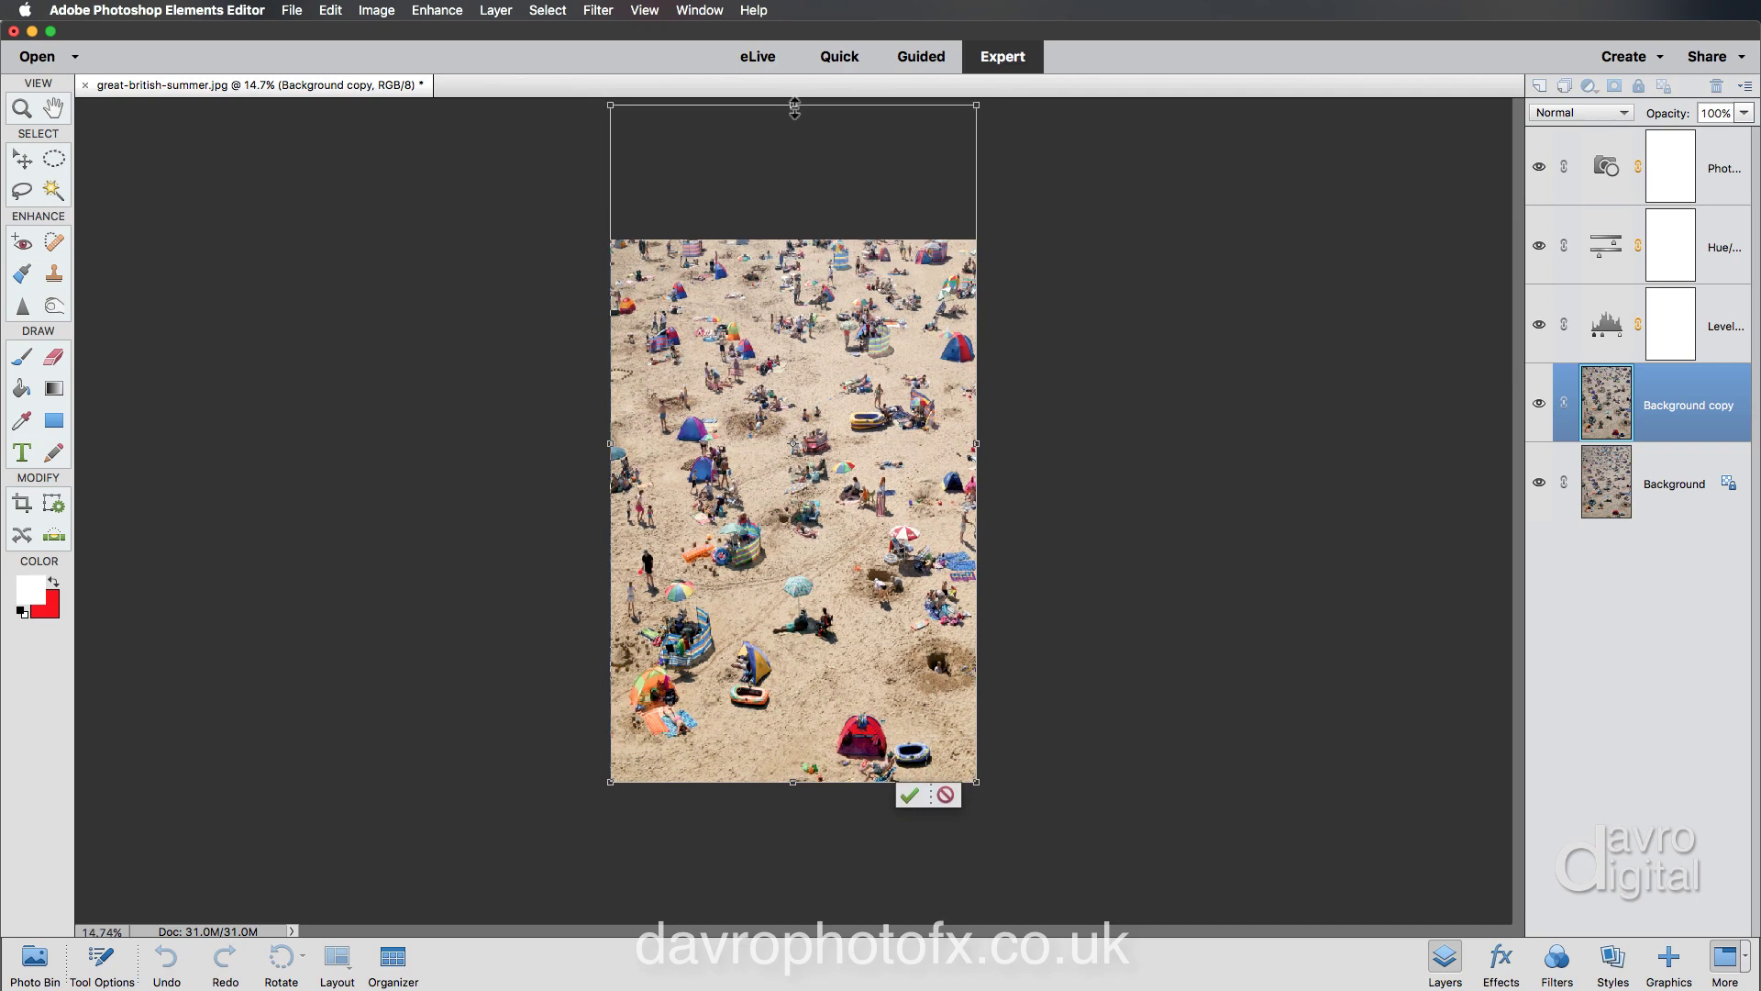
drag(796, 107, 791, 101)
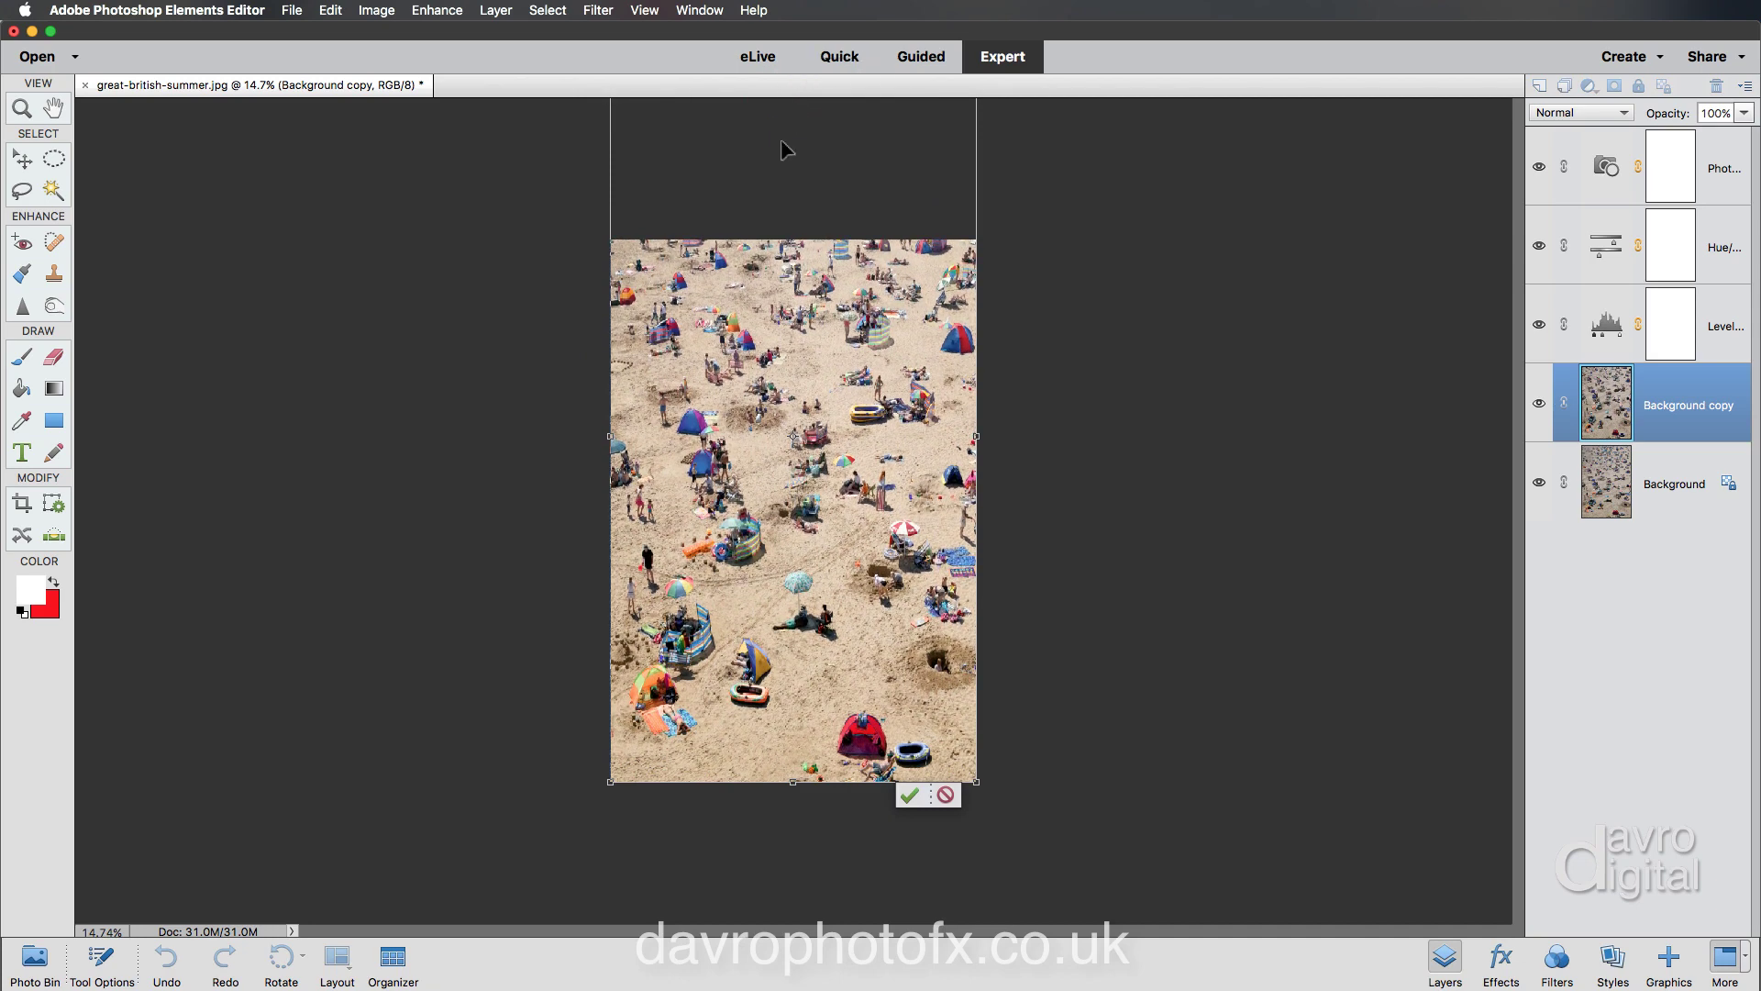
click(752, 184)
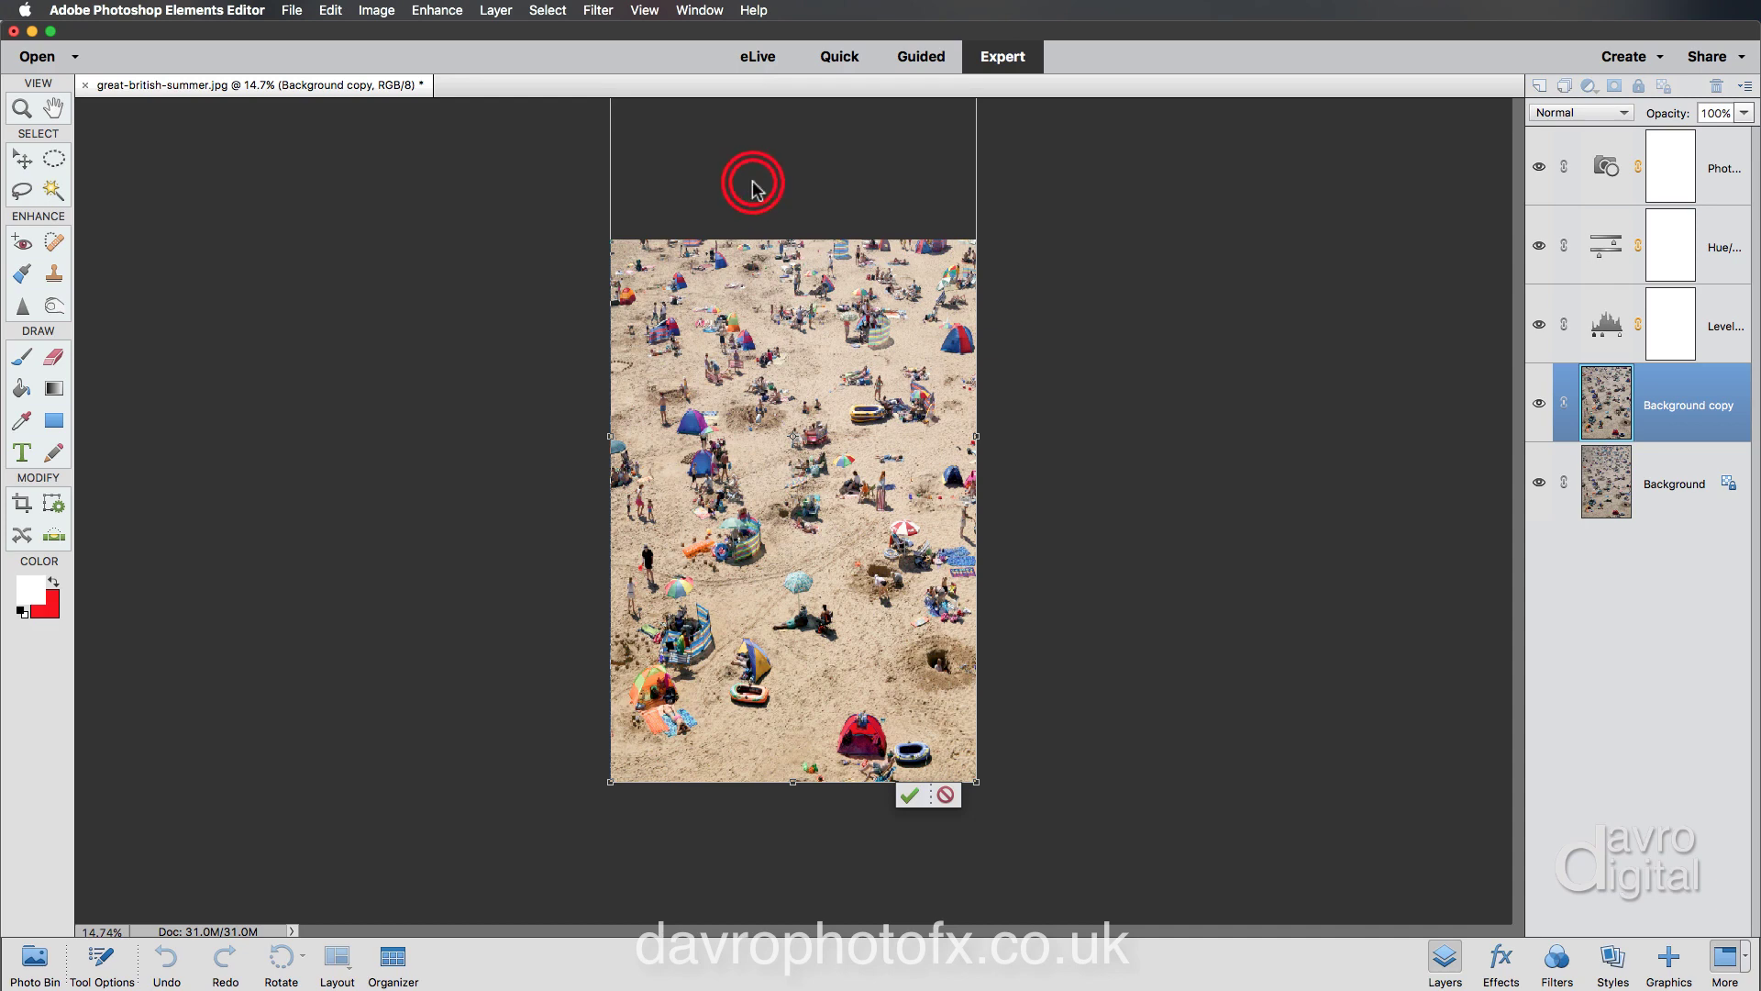
click(753, 186)
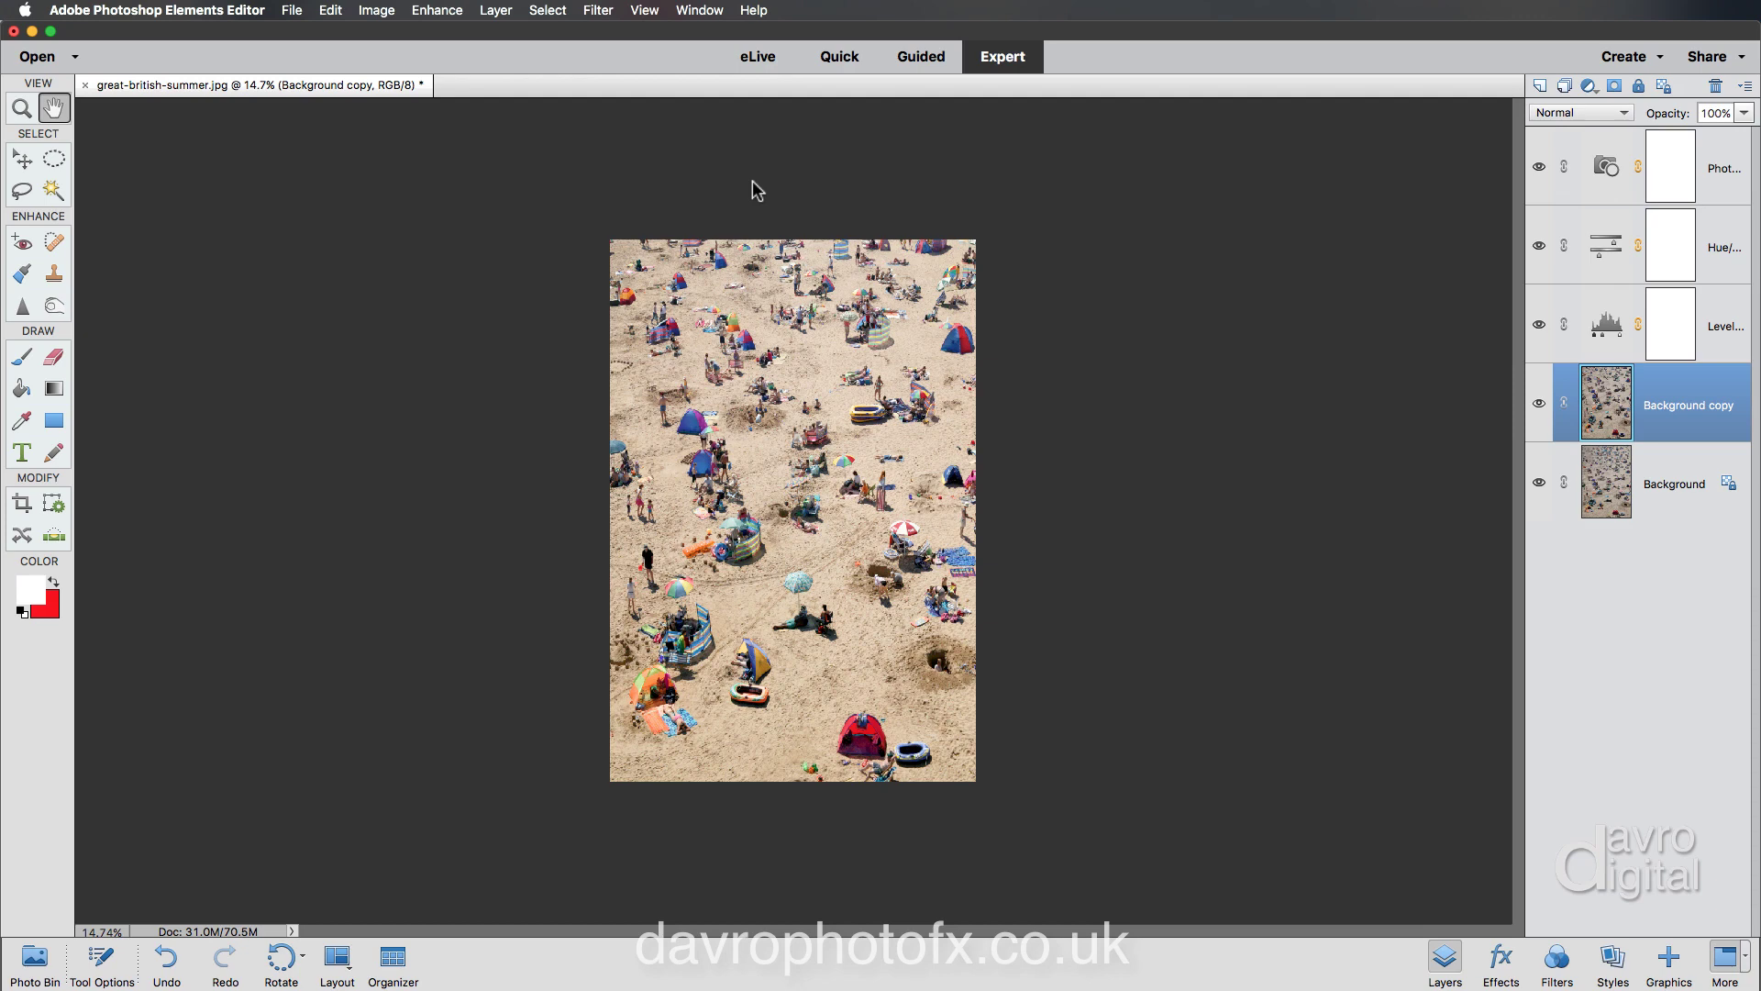
Step: Apply Image > Resize > Reveal All and fit the enlarged image on screen
click(376, 10)
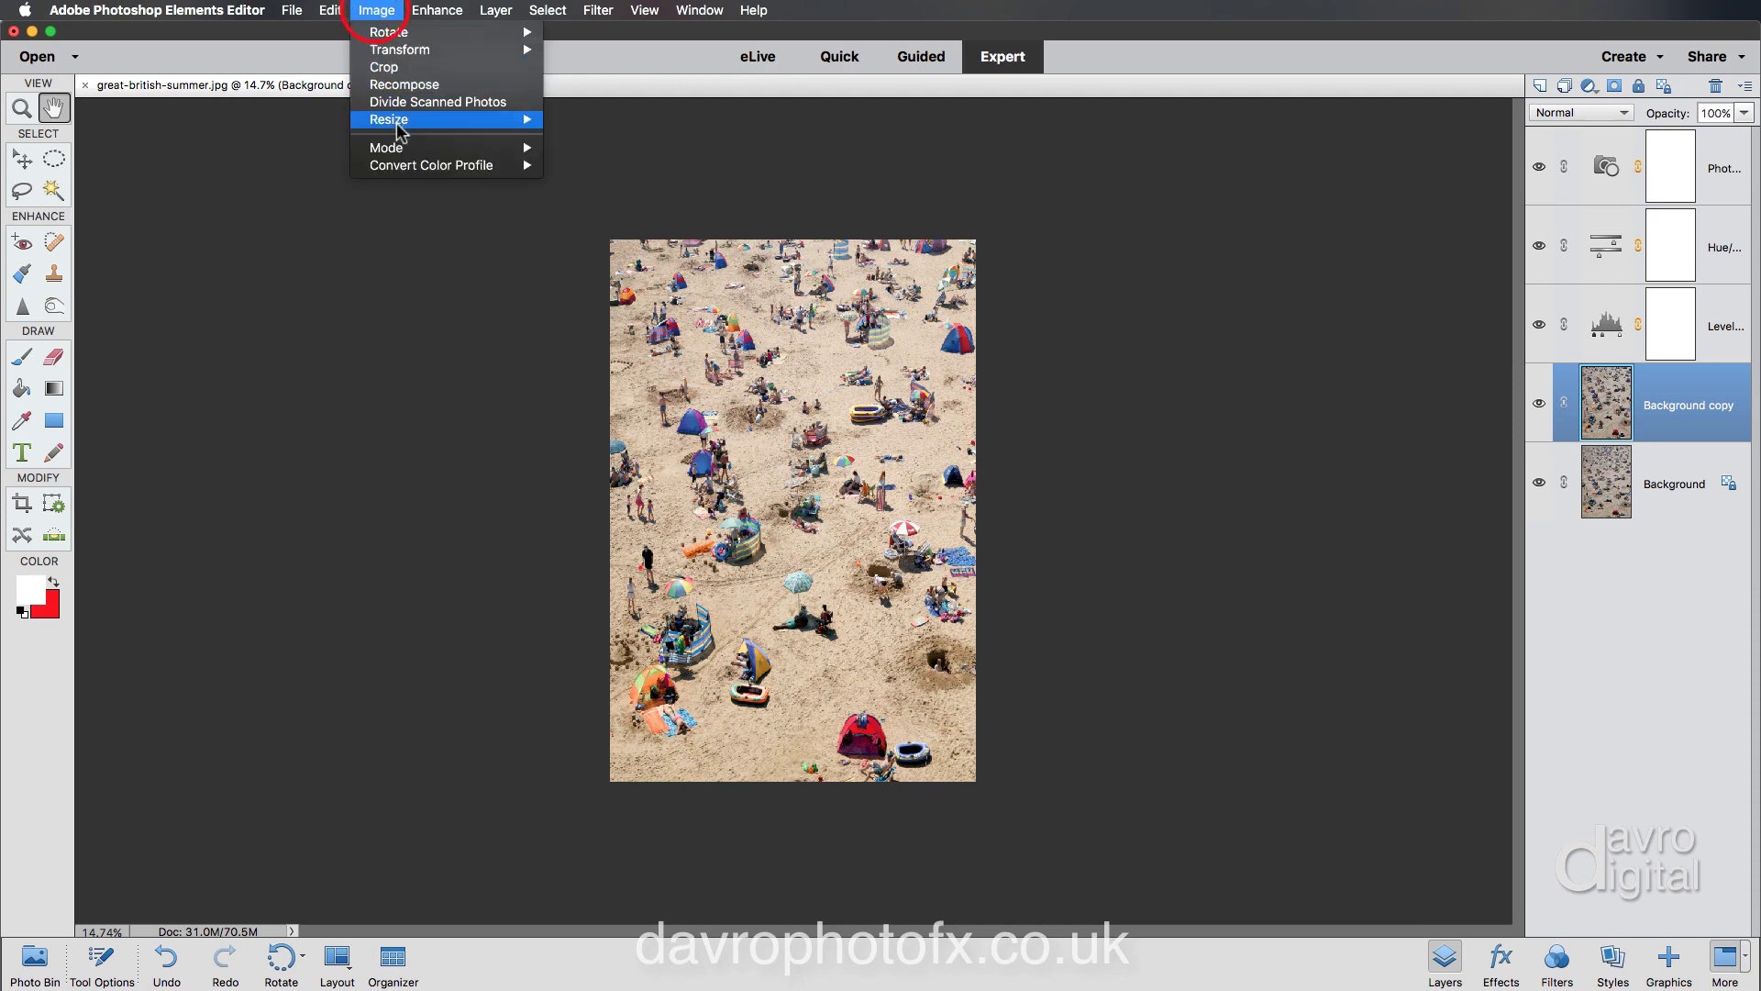
mouse_move(403, 123)
click(580, 172)
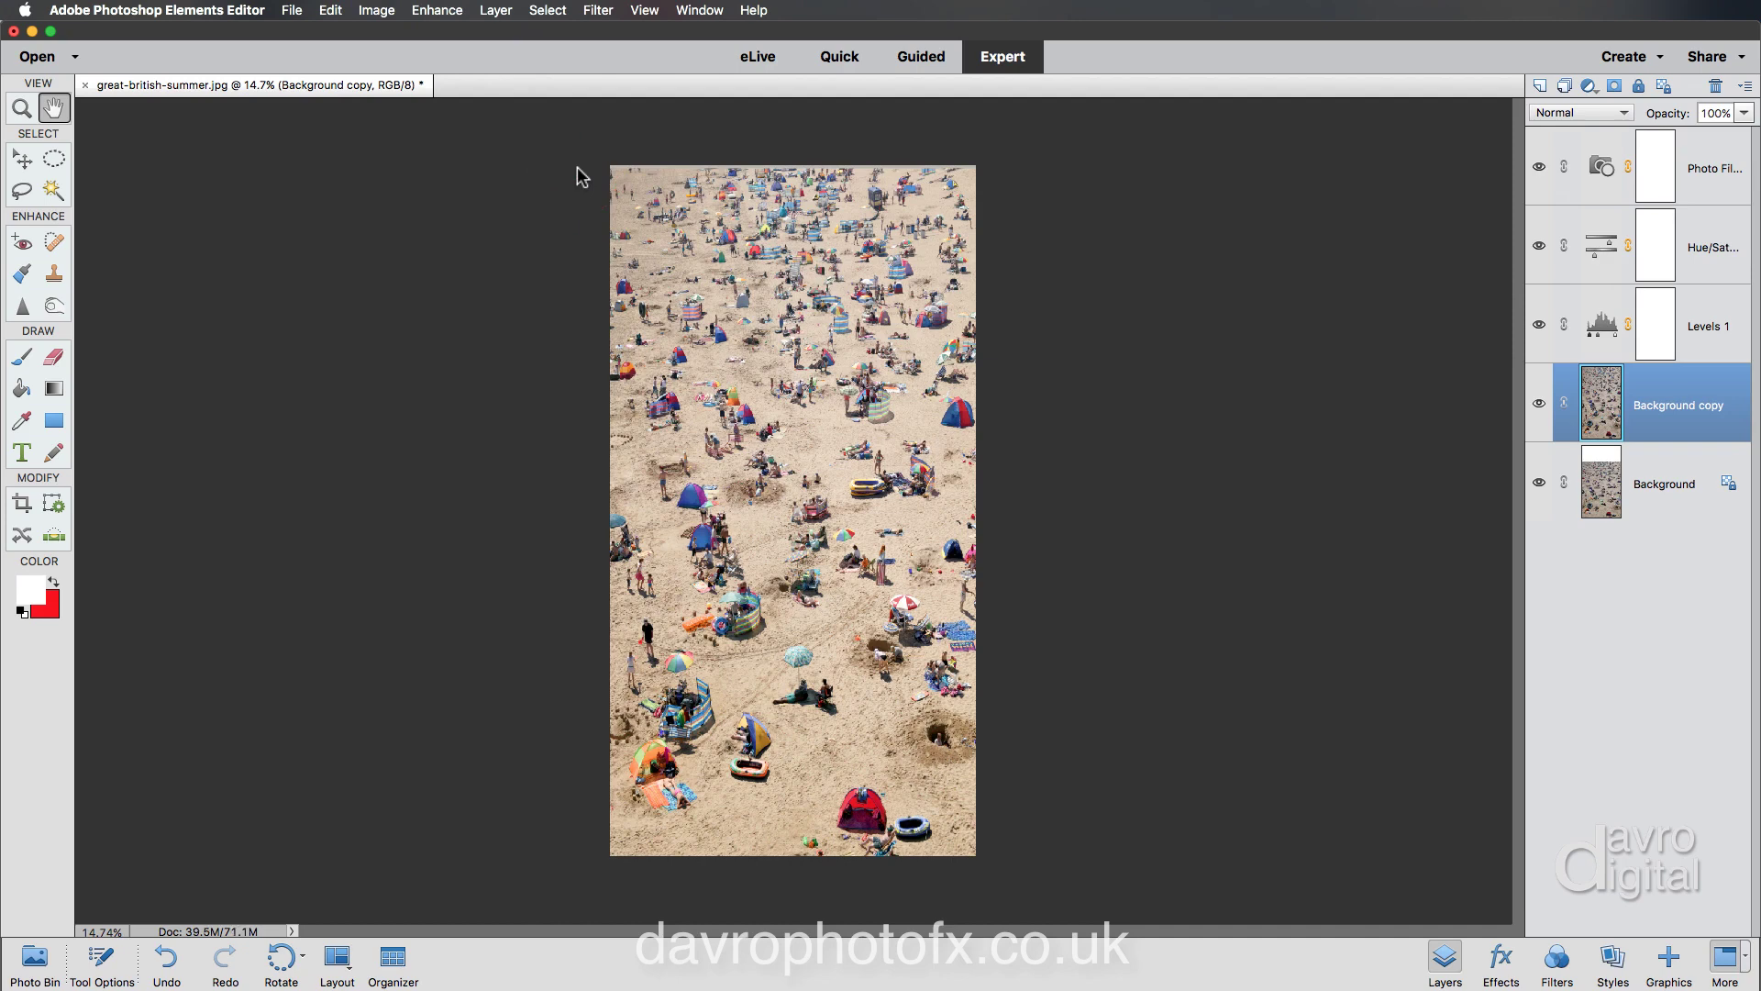
key(super+0)
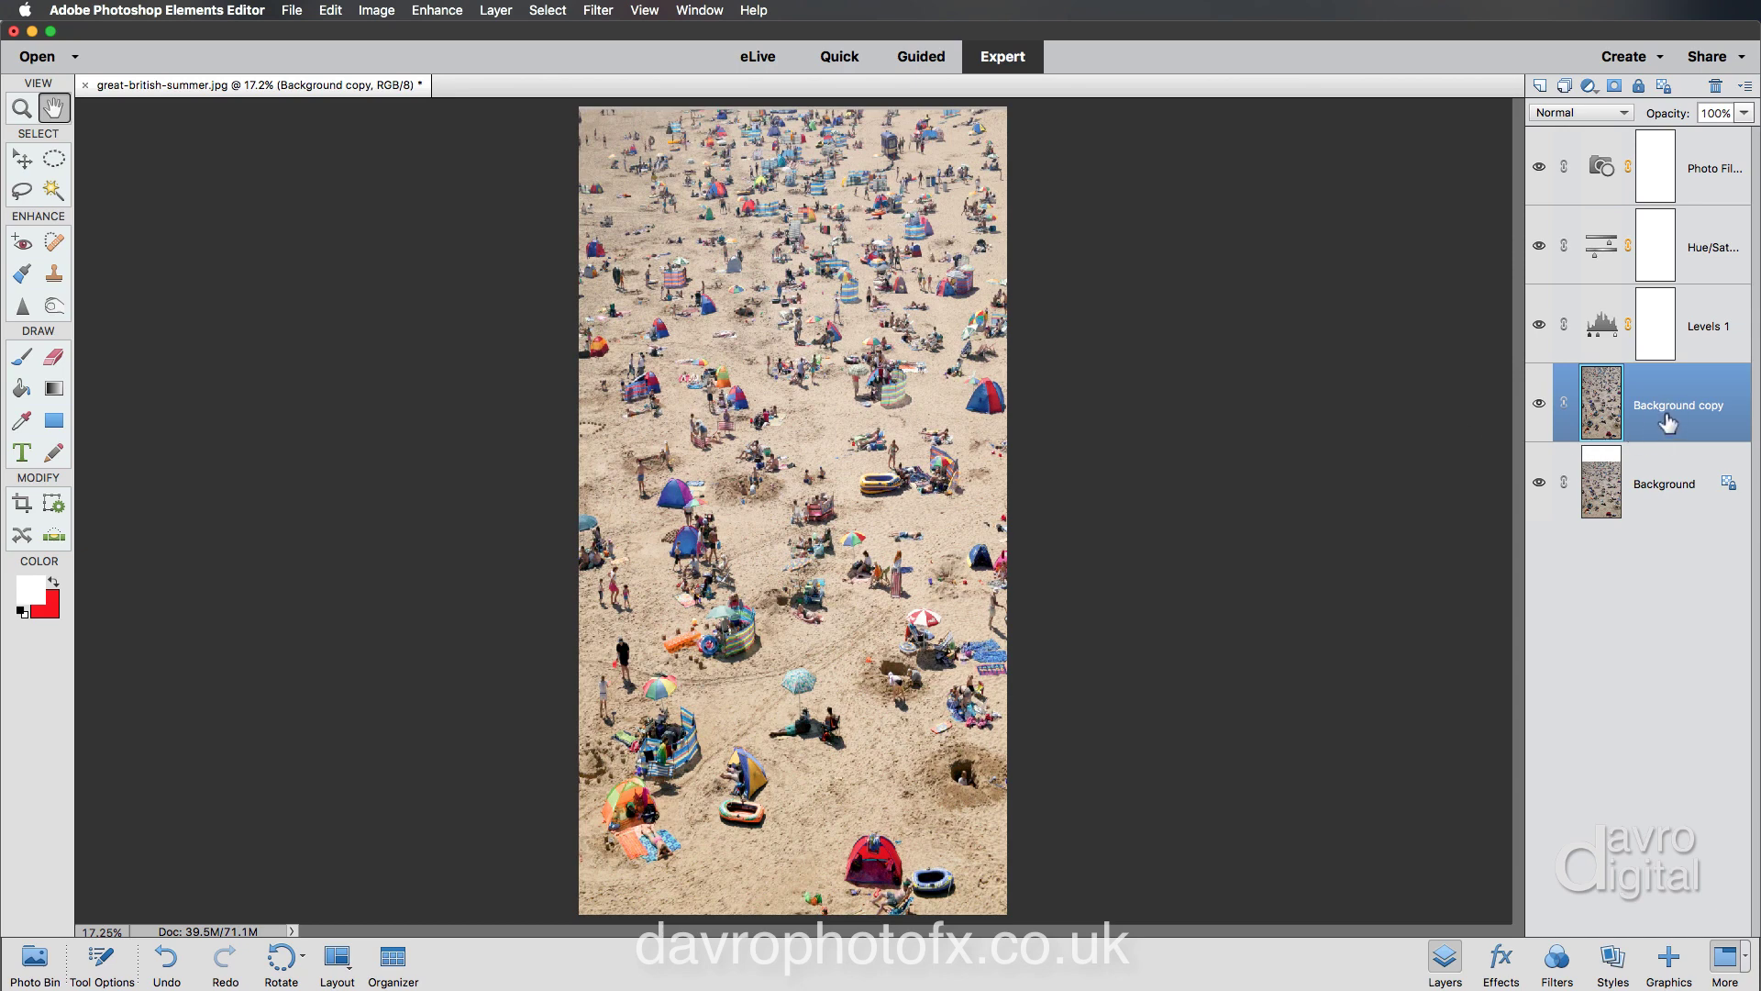
Step: Duplicate Background copy, rename the new copy 'Right' and the original 'Left', and select Right
key(super+j)
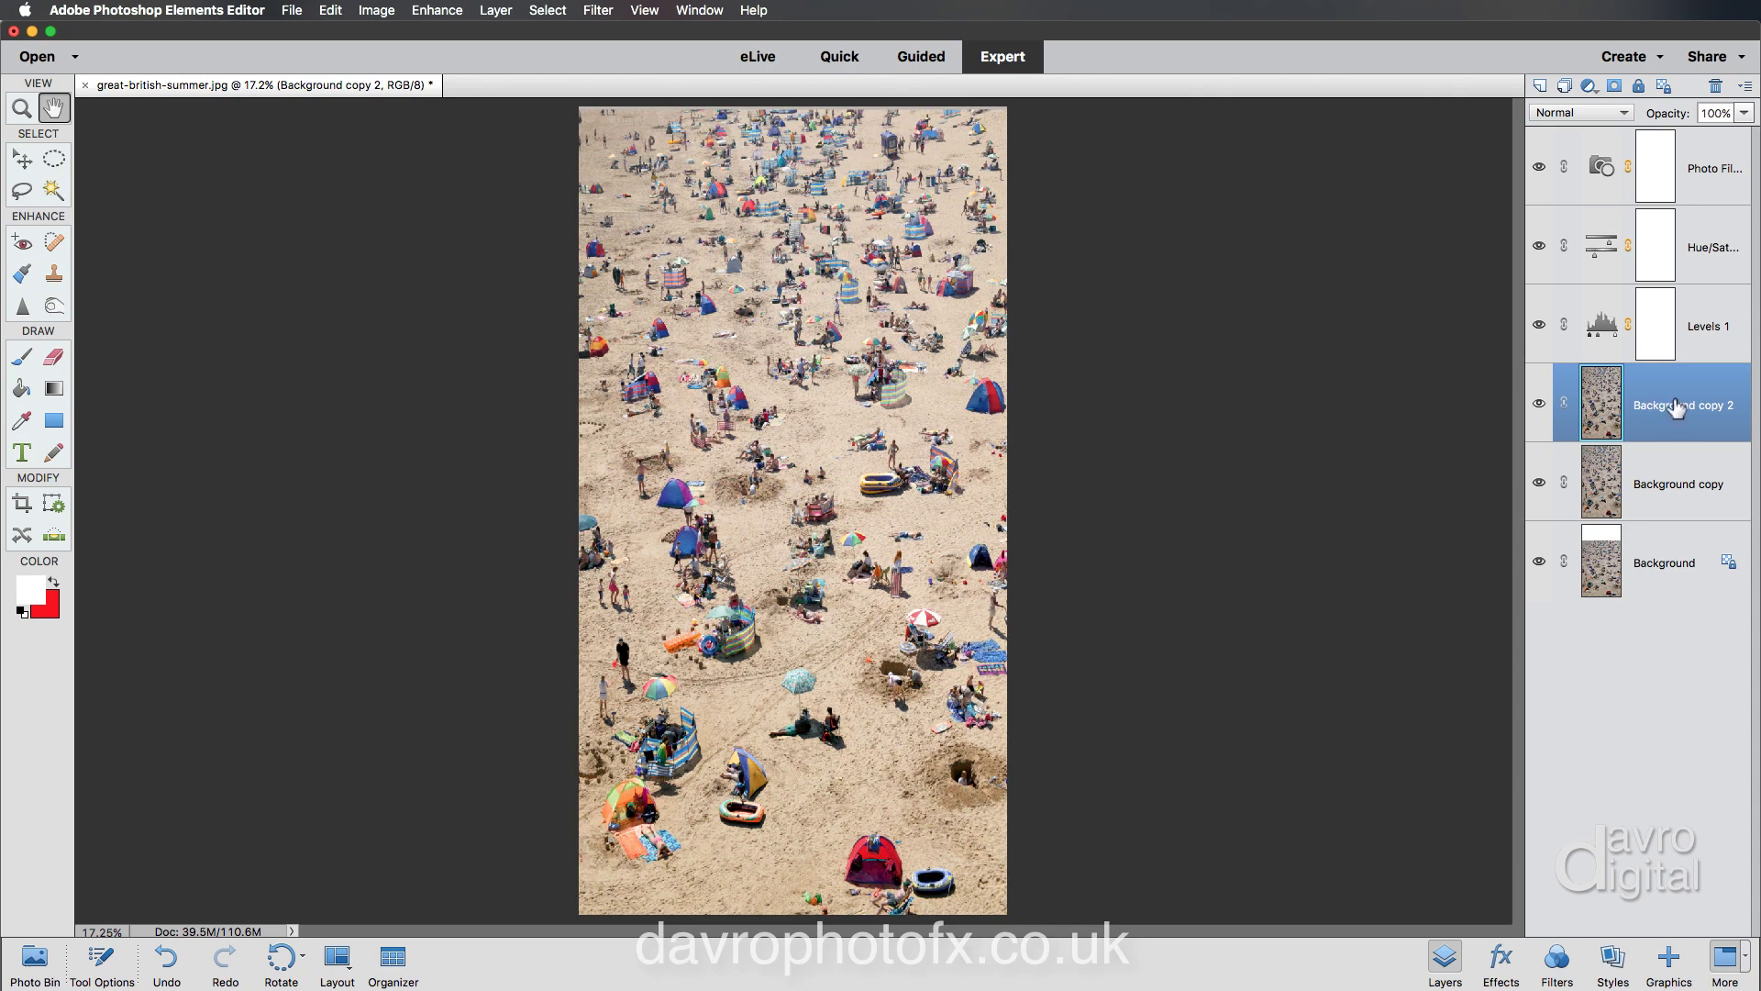
double_click(1676, 405)
text(Right)
key(Return)
double_click(1695, 483)
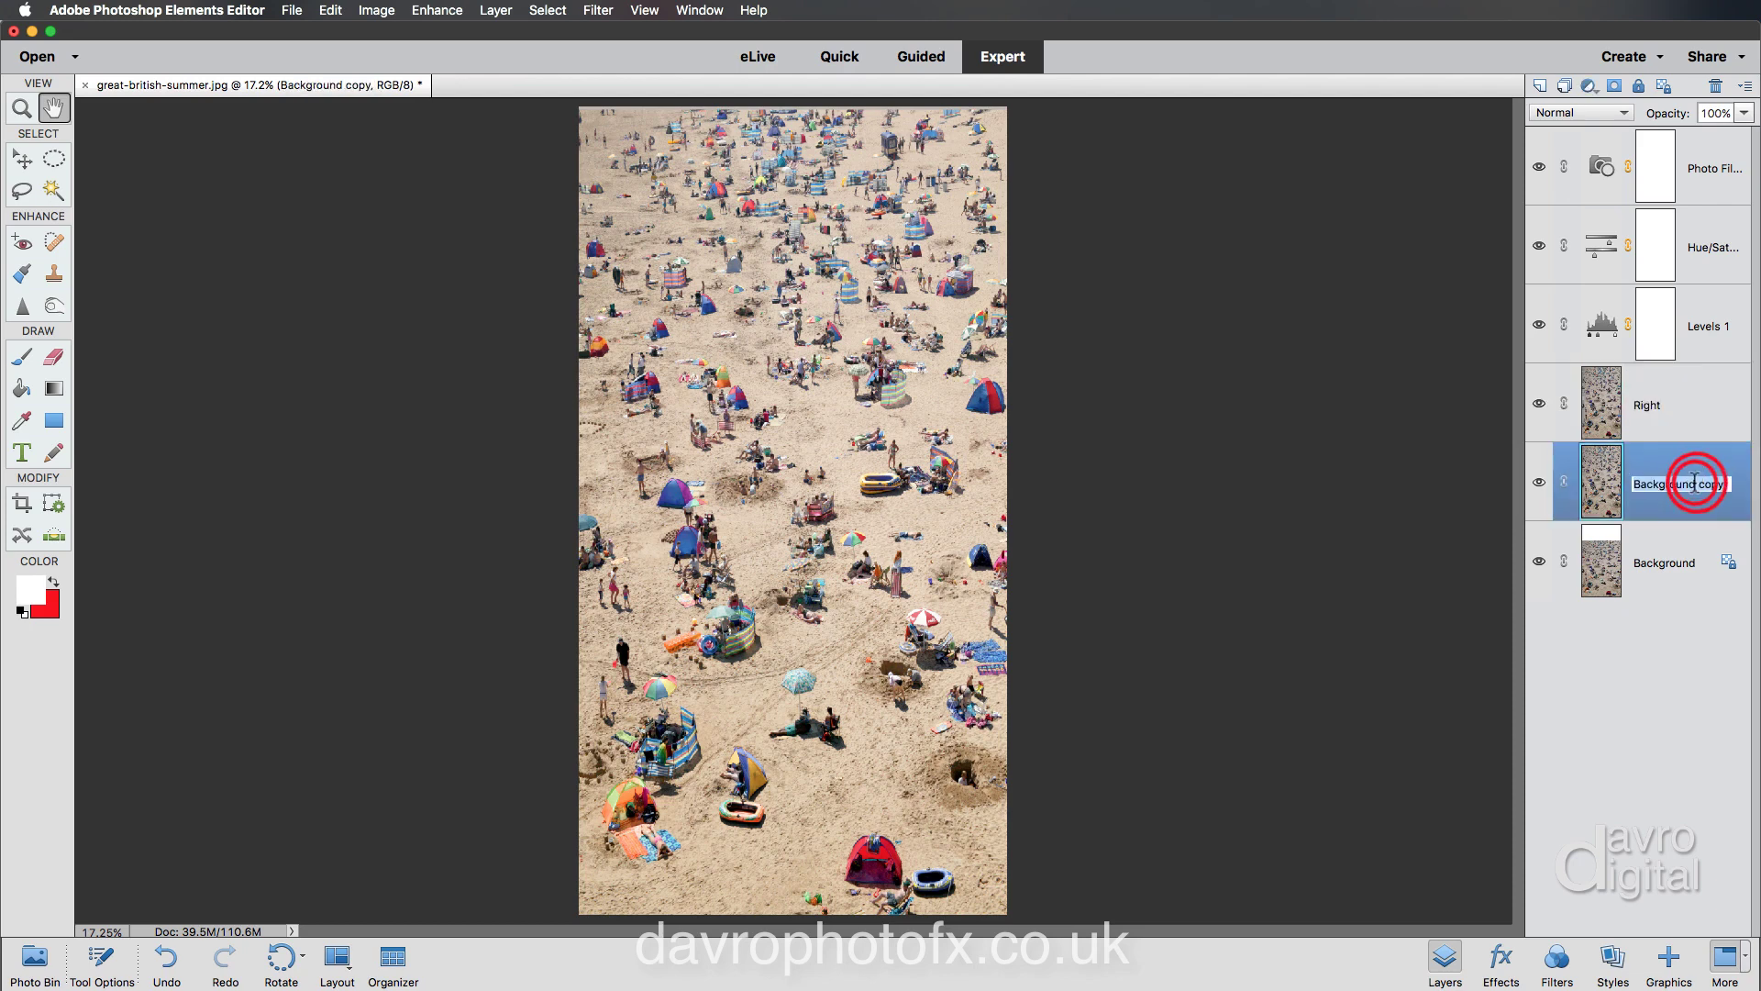
text(Left)
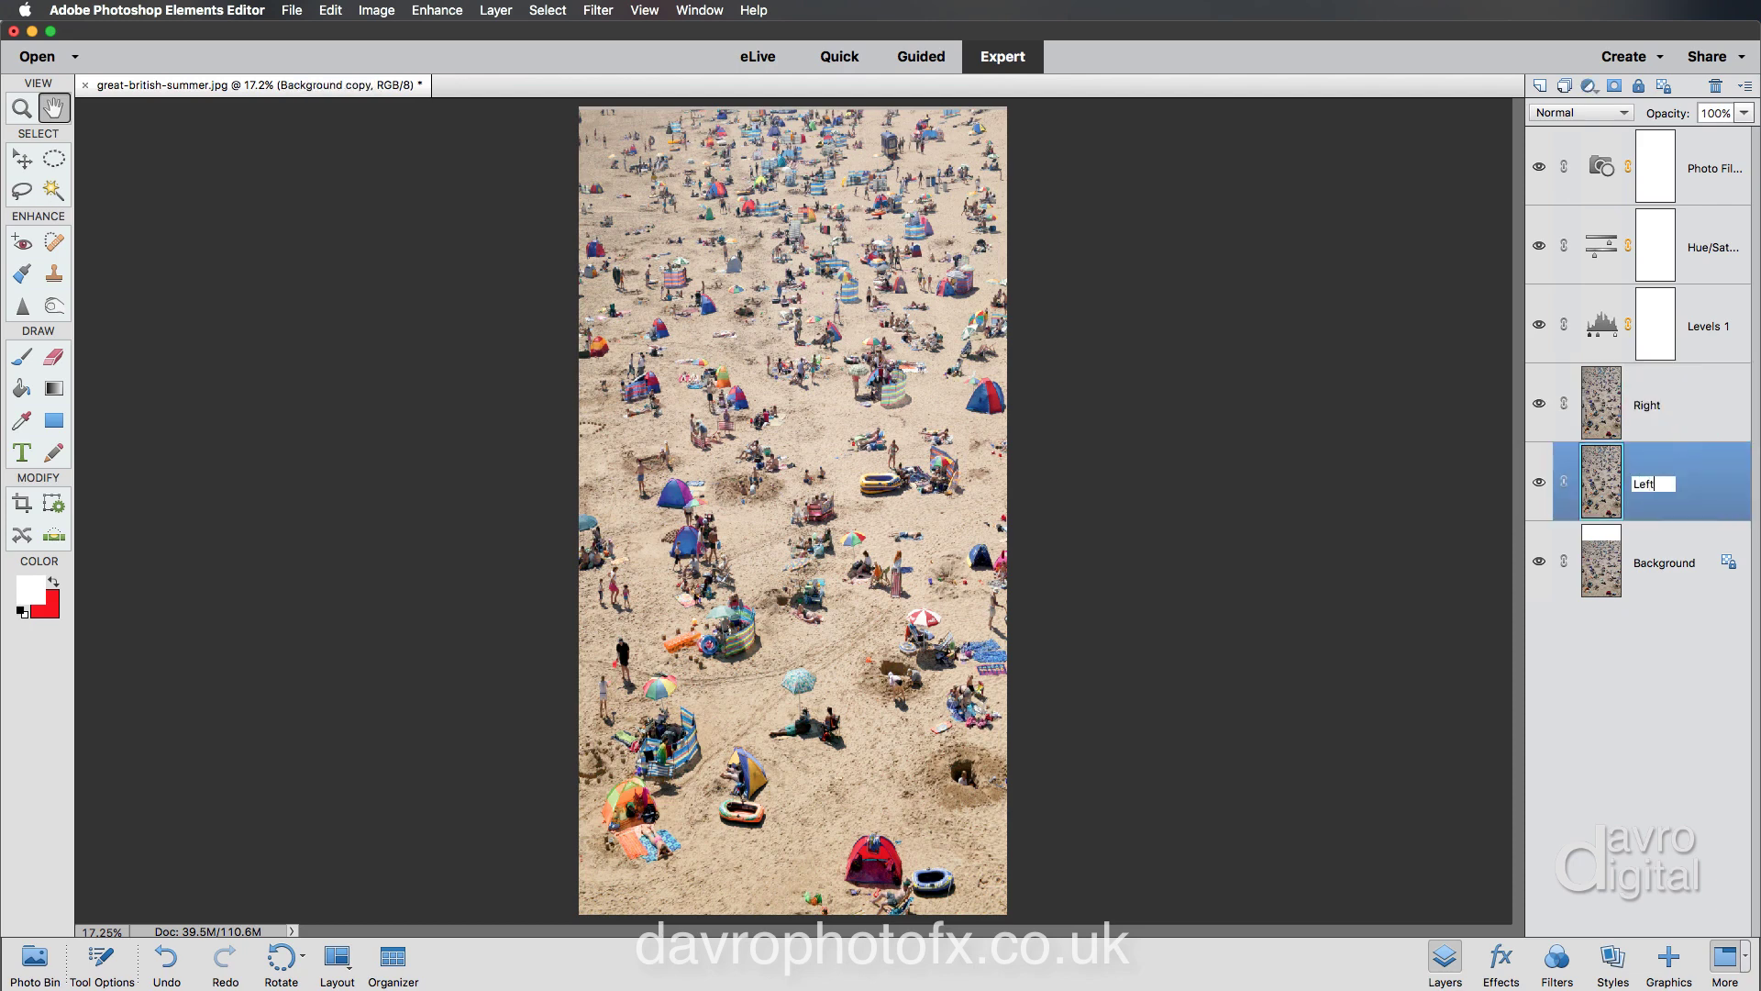
key(Return)
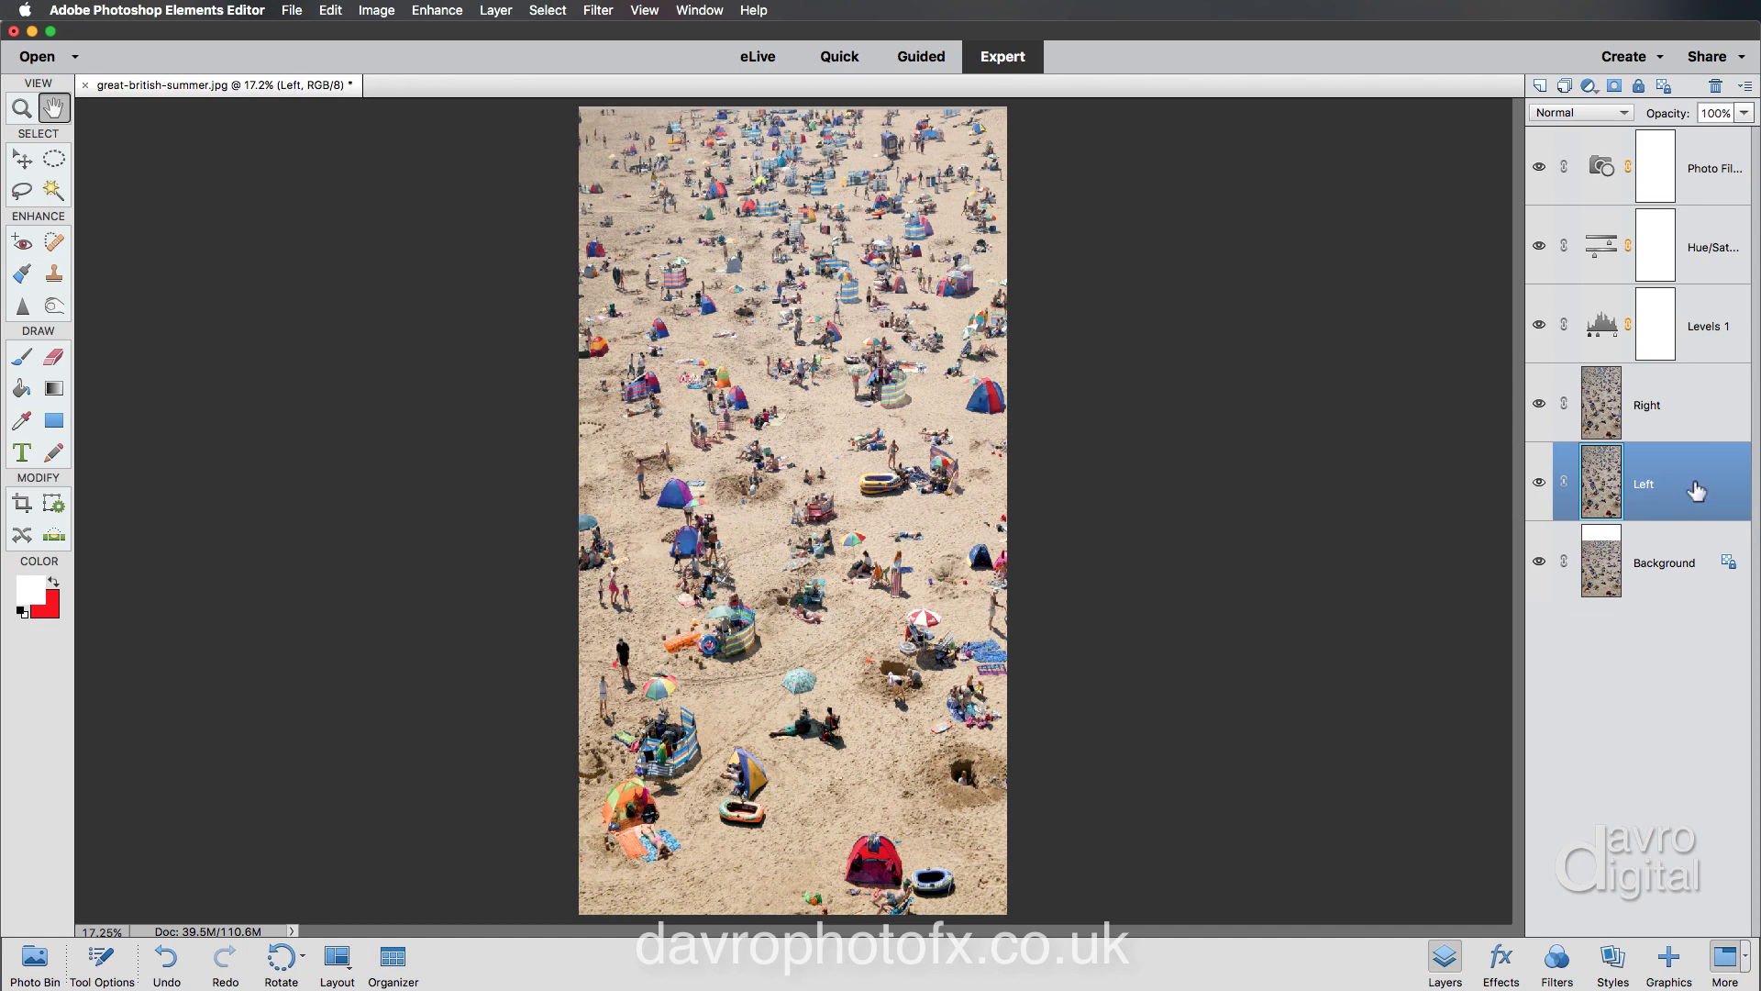
click(1668, 409)
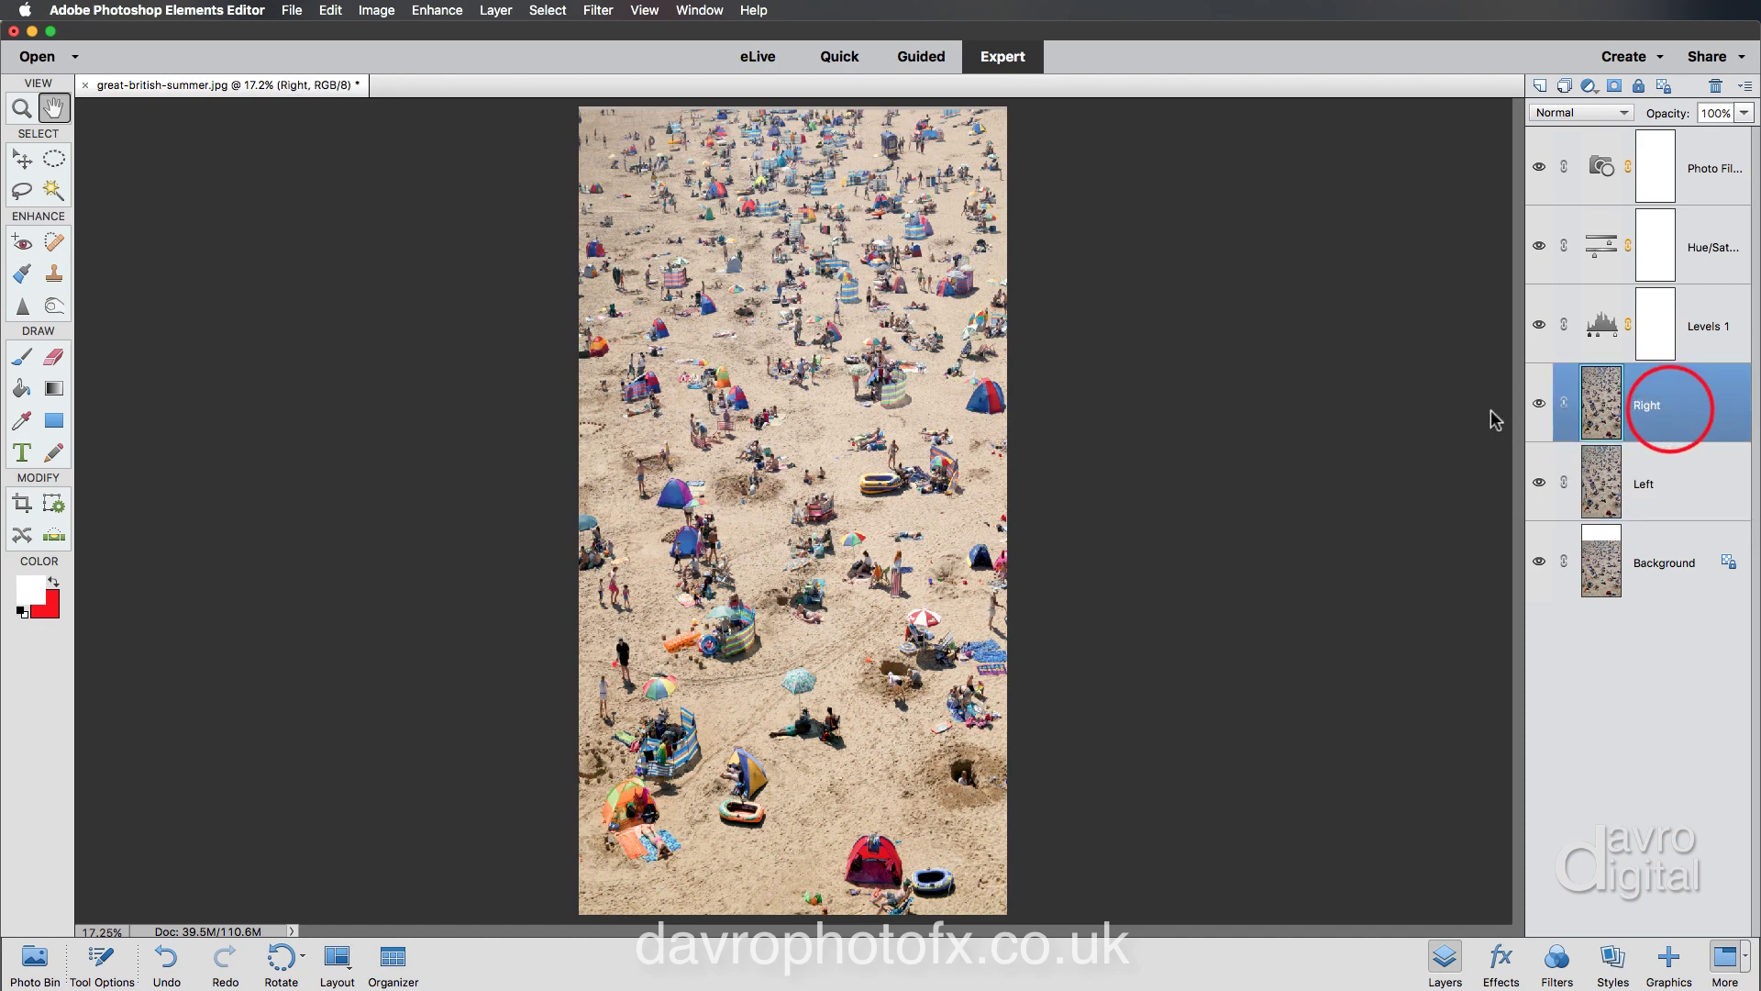
Step: Flip the Right layer horizontally and drag it off to the right beside the original
click(376, 11)
mouse_move(387, 32)
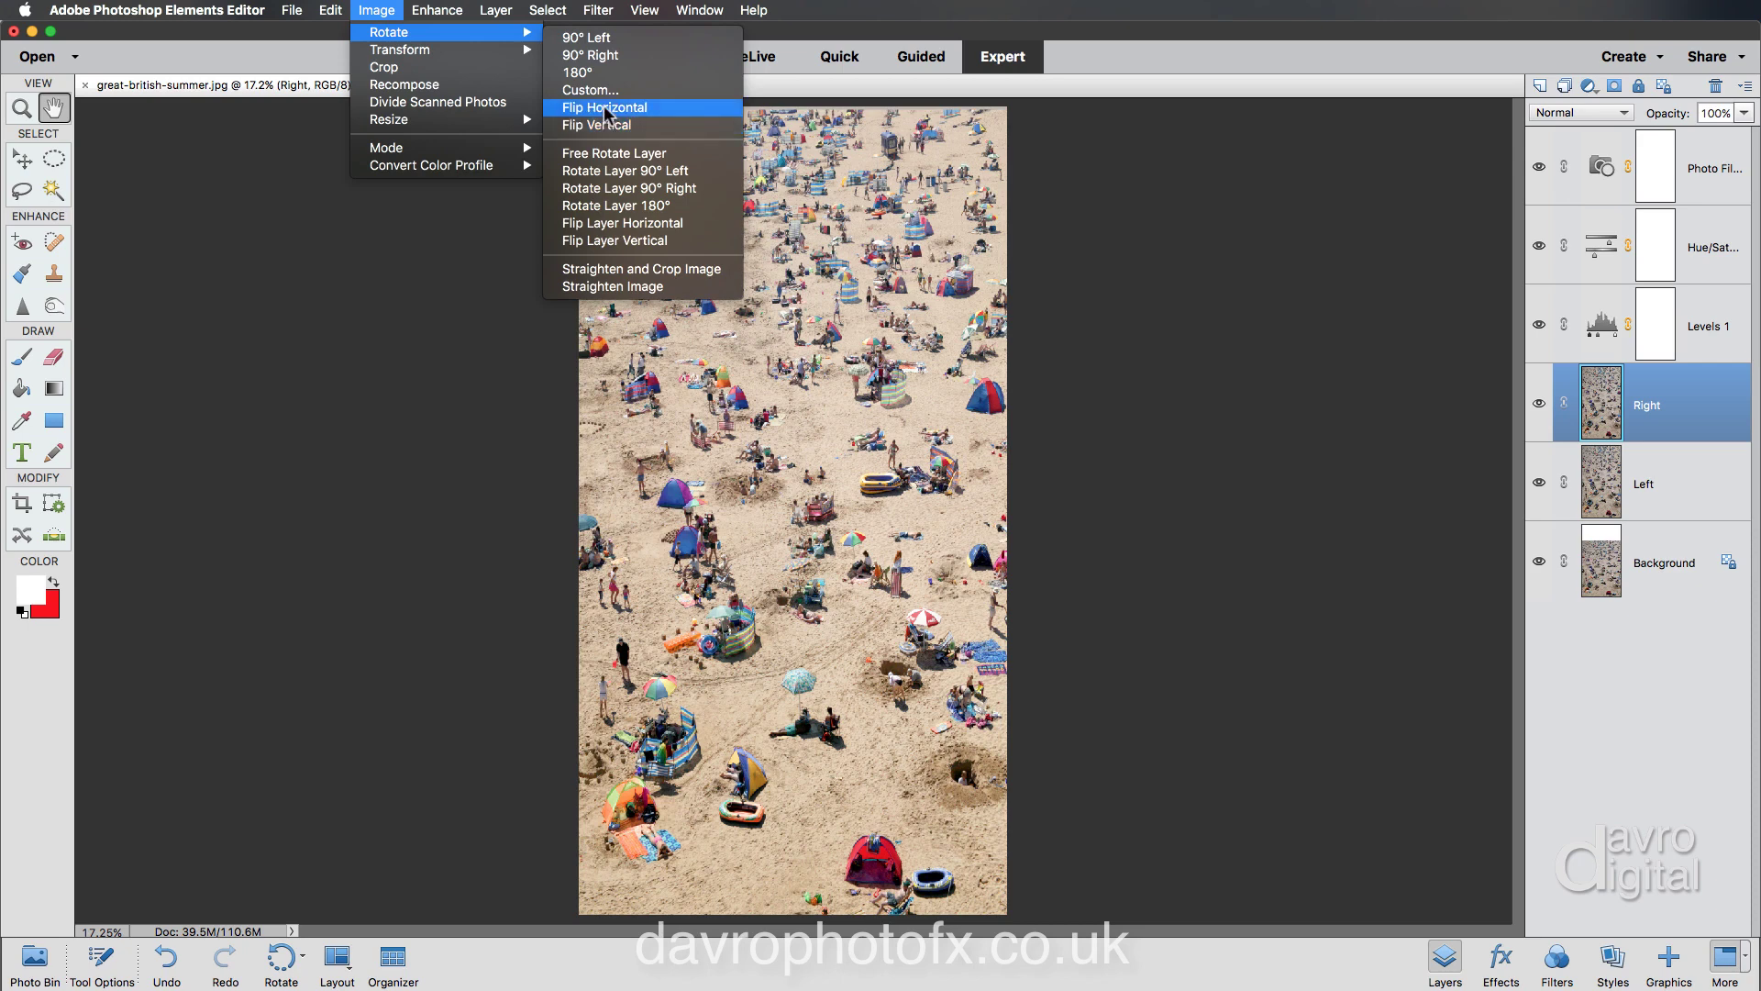
click(599, 227)
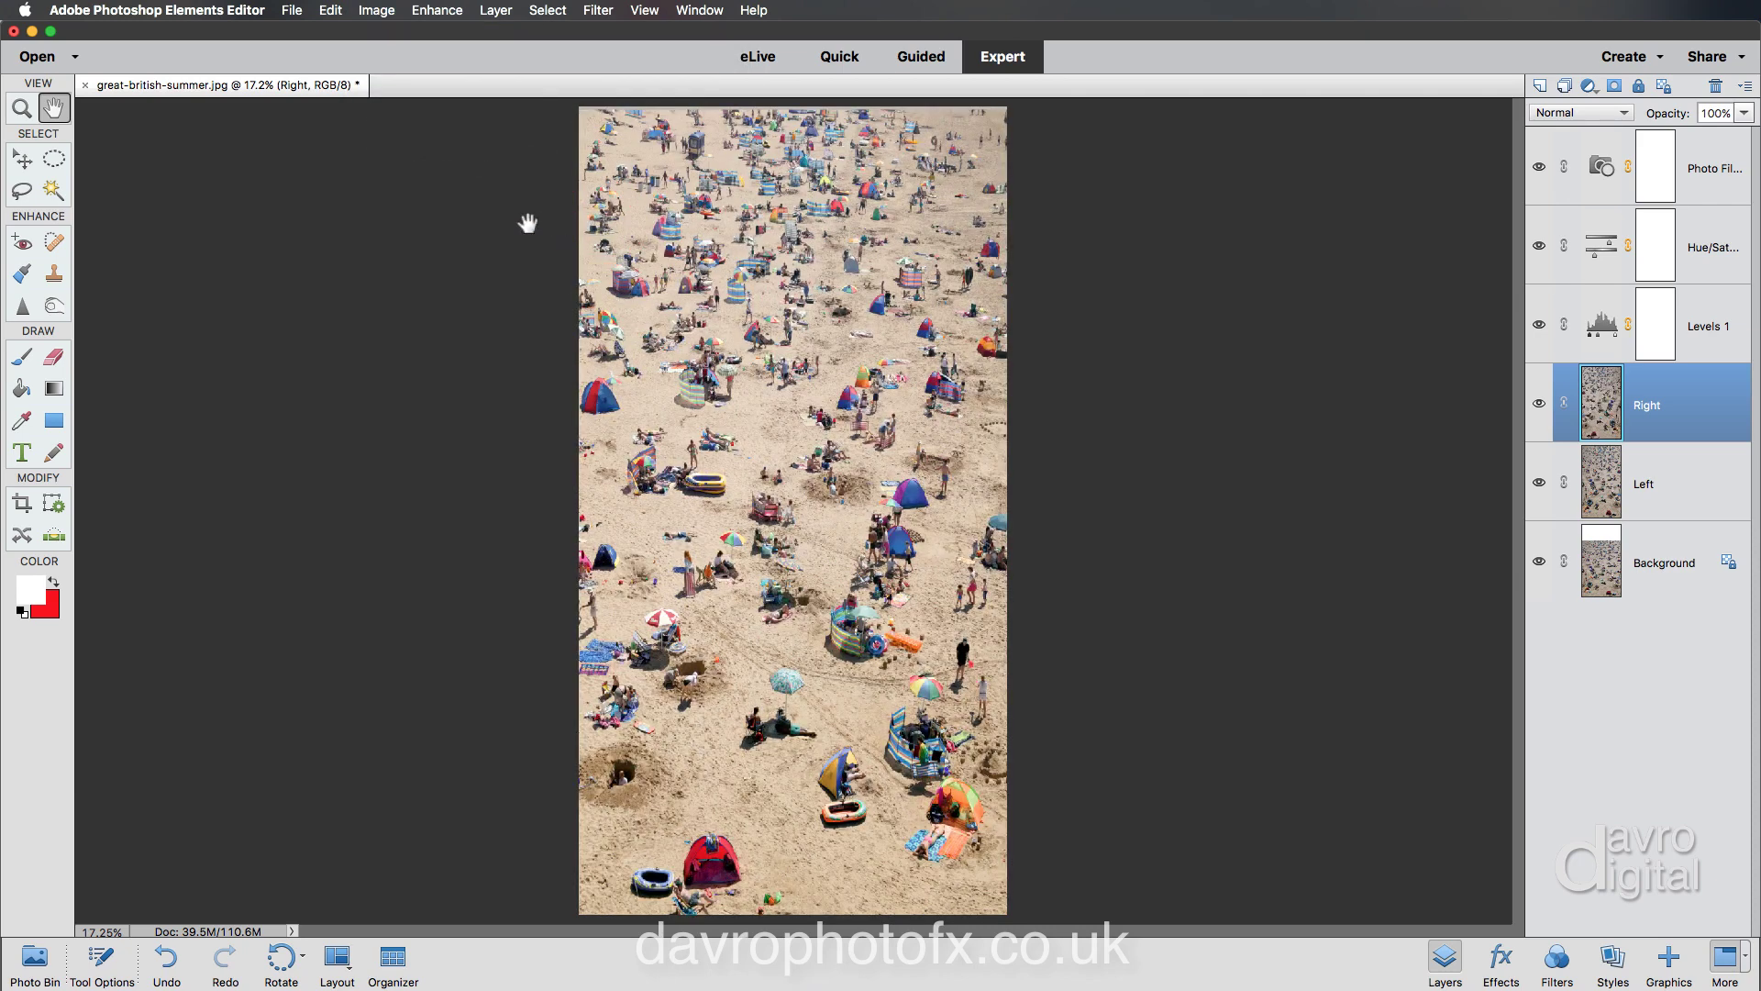
click(22, 162)
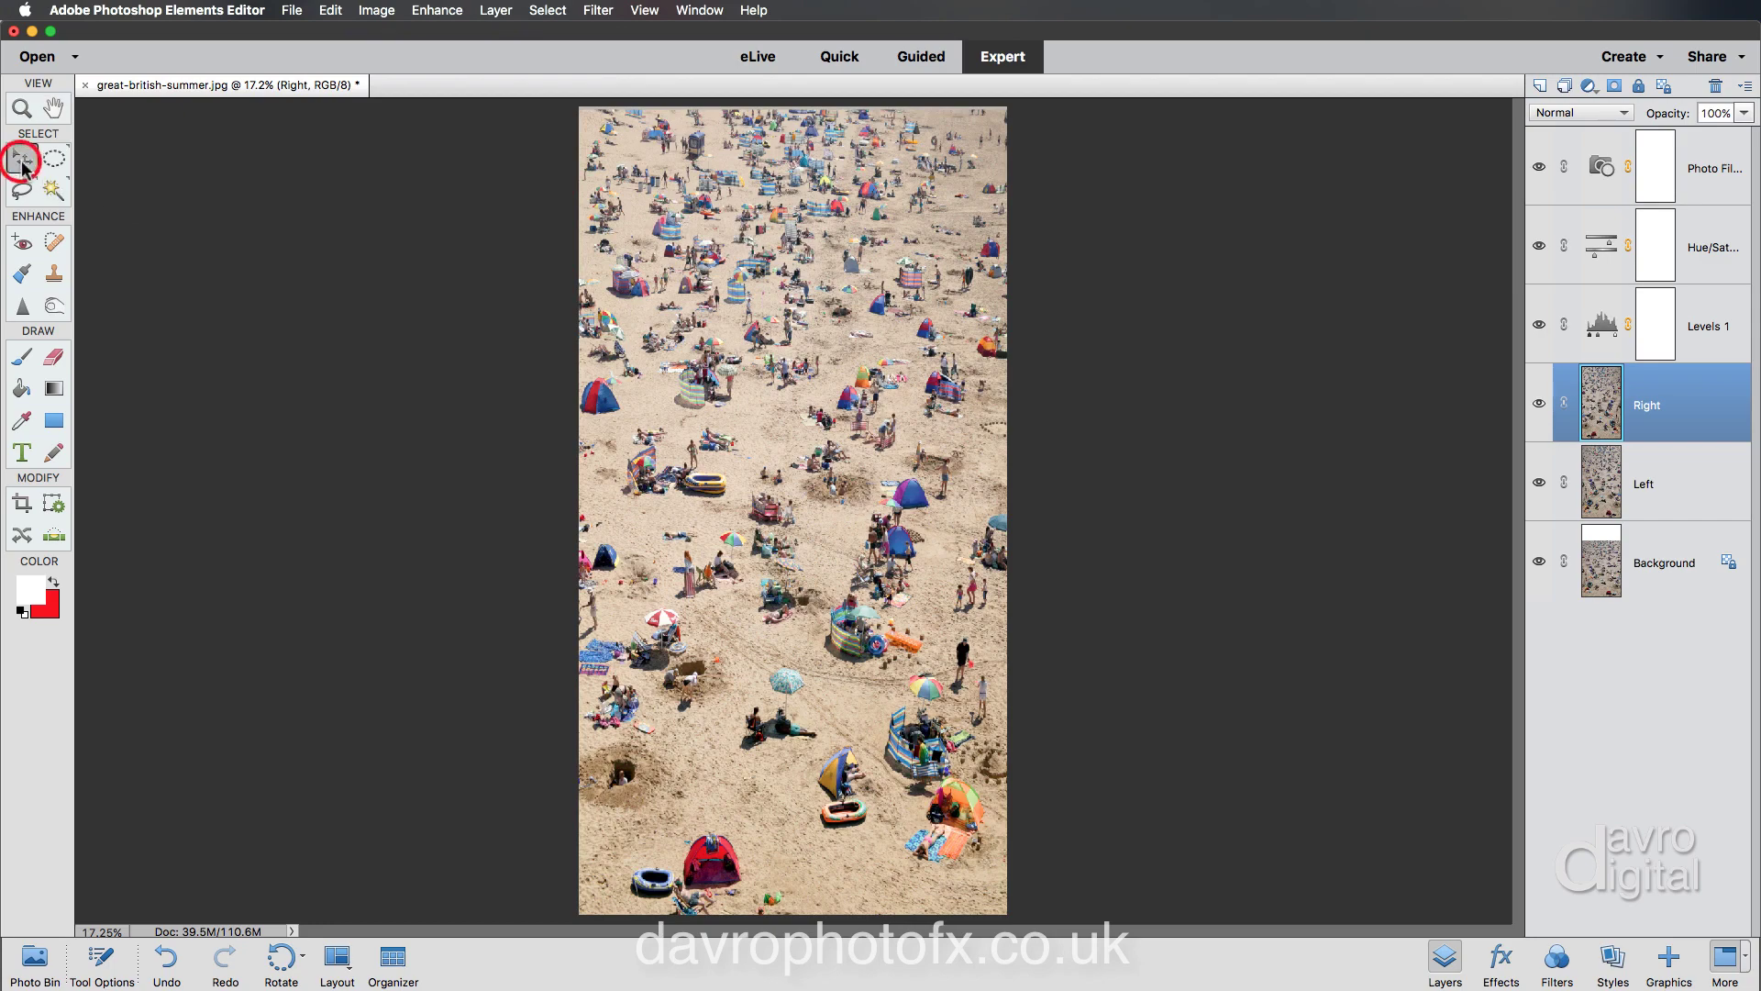
drag(713, 369, 1138, 394)
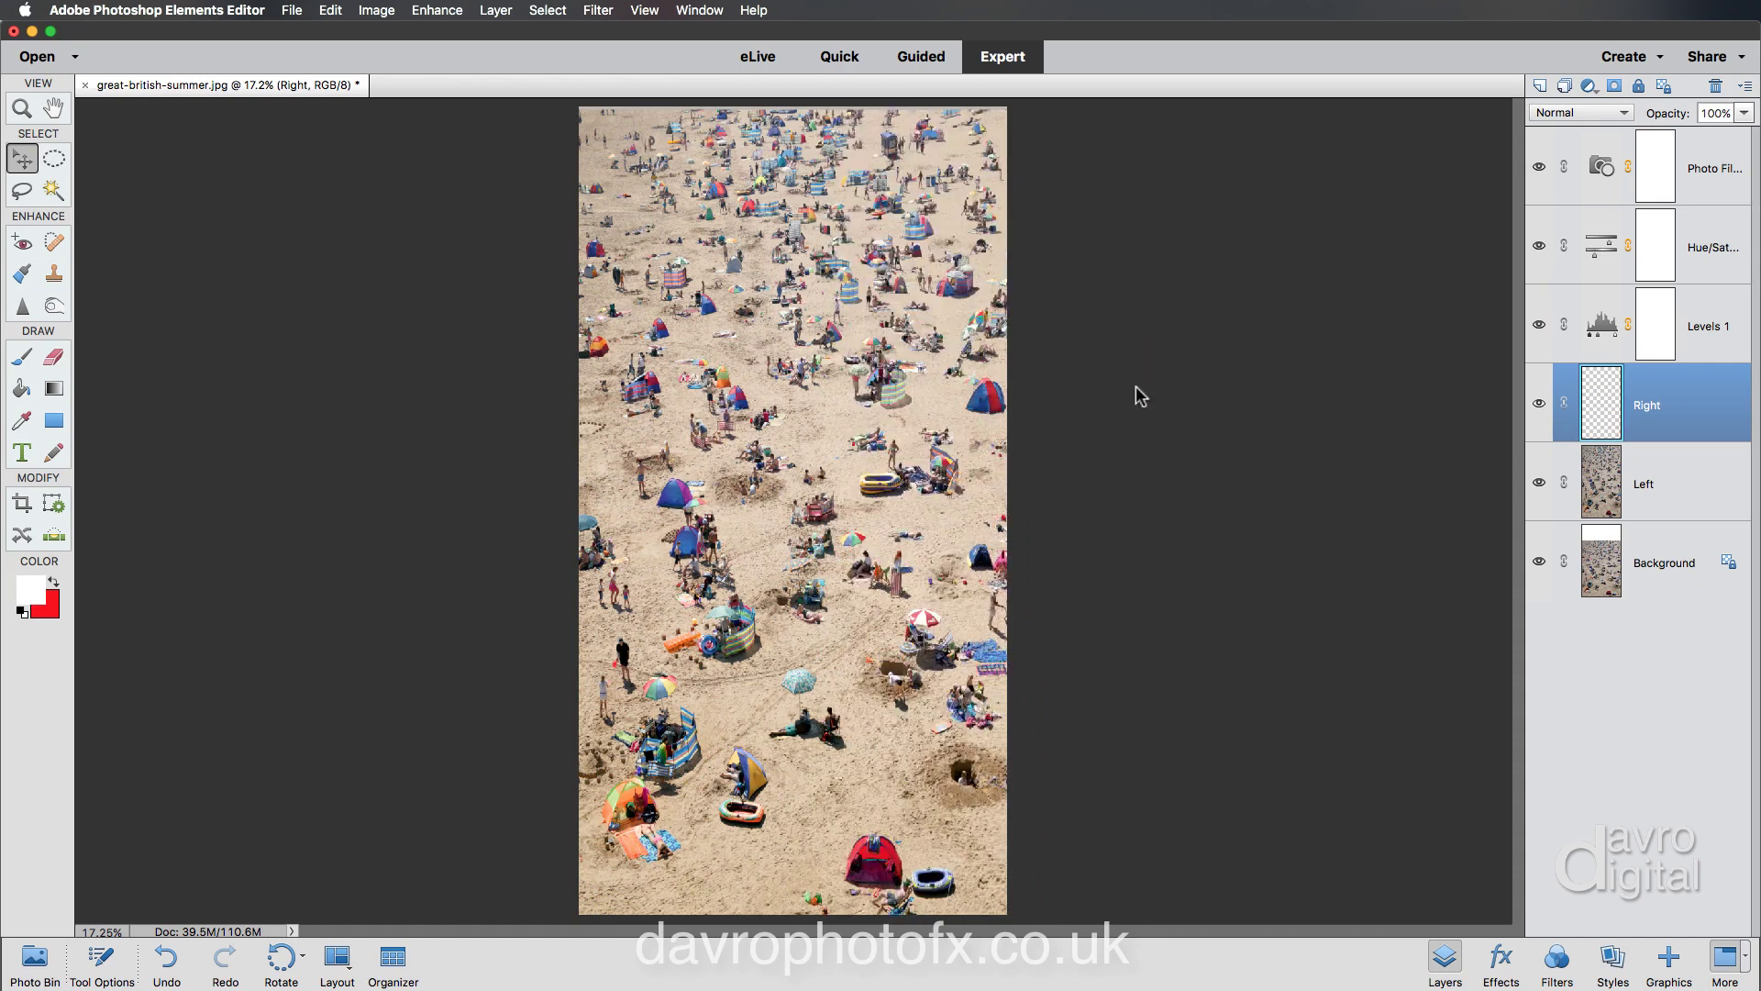
Step: Apply Image > Resize > Reveal All so the canvas includes the shifted Right layer
click(376, 11)
mouse_move(471, 120)
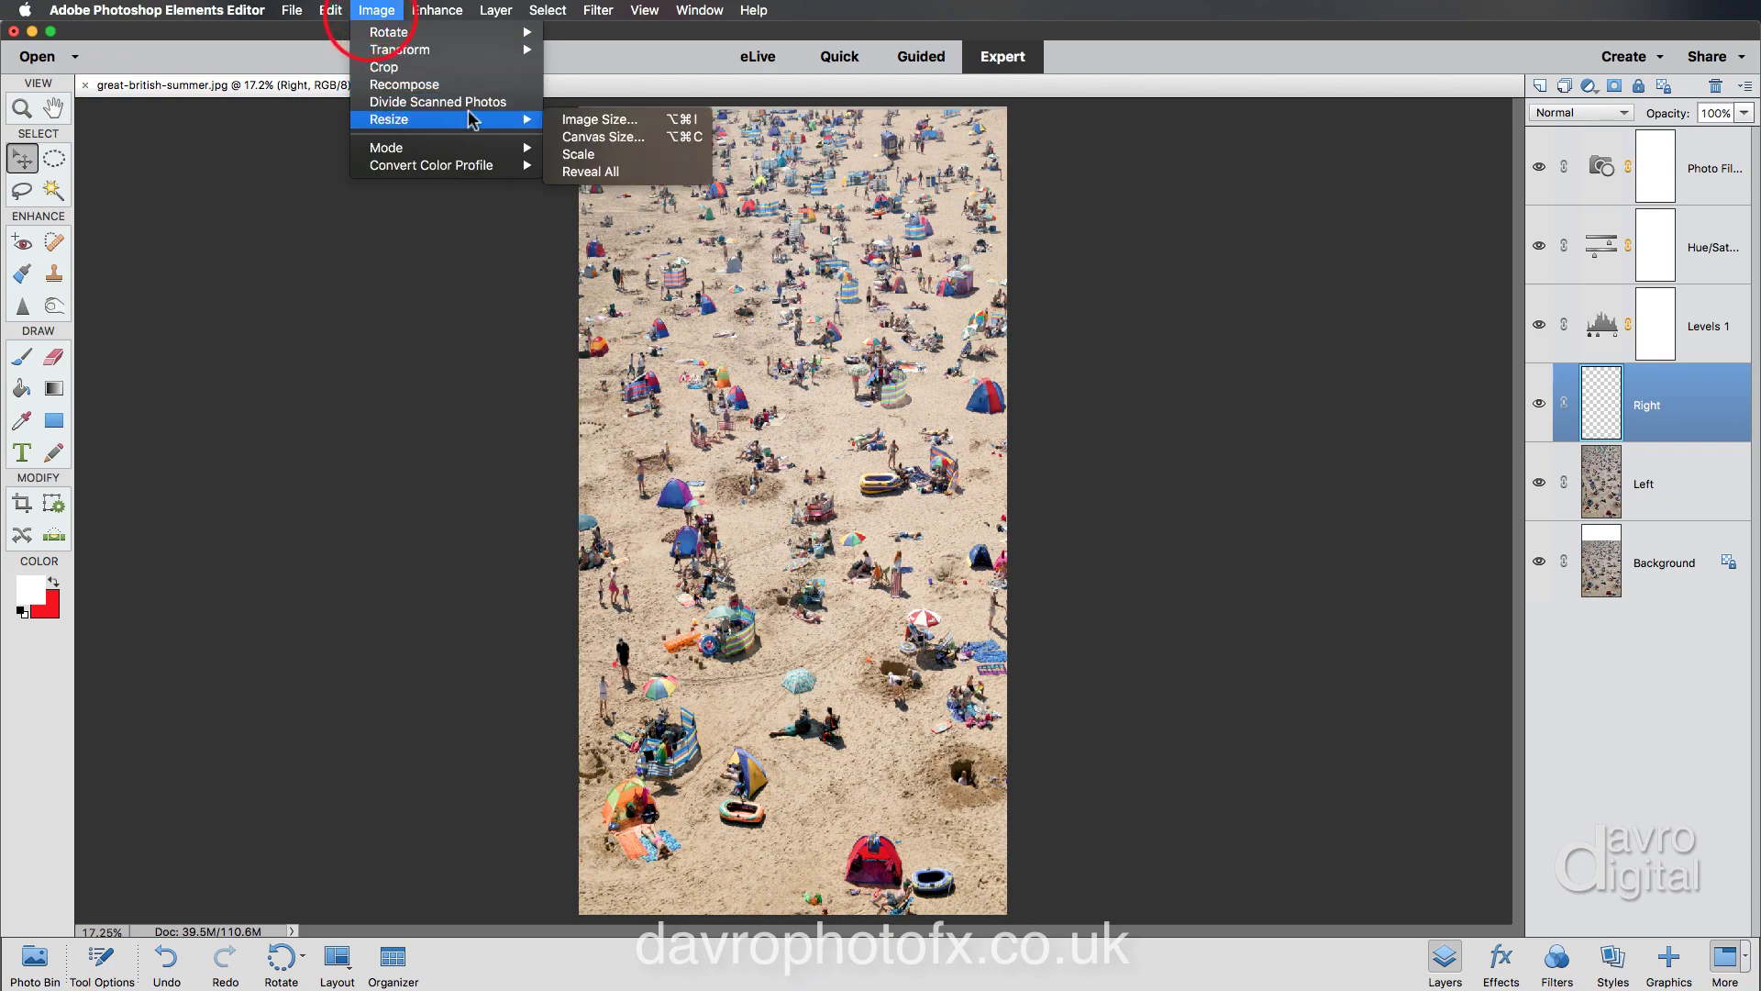
click(608, 172)
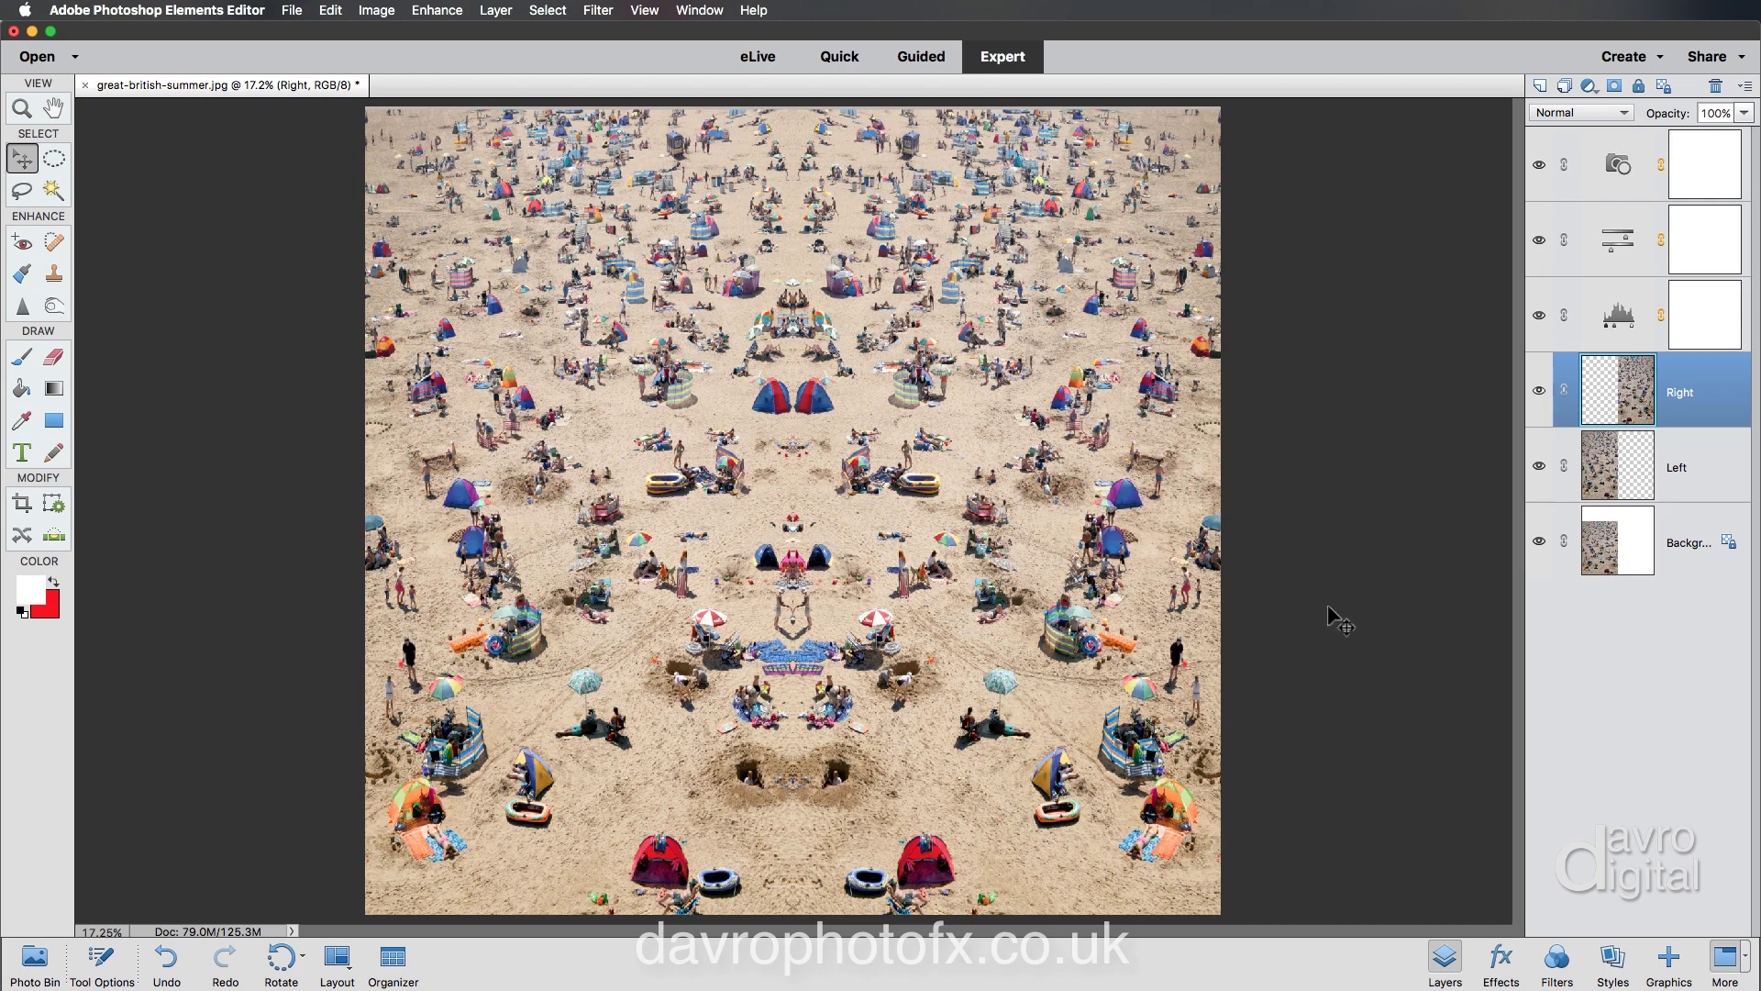
Step: Add a Hue/Saturation layer clipped to the Right layer and toggle the top adjustment layers' visibility
click(1588, 85)
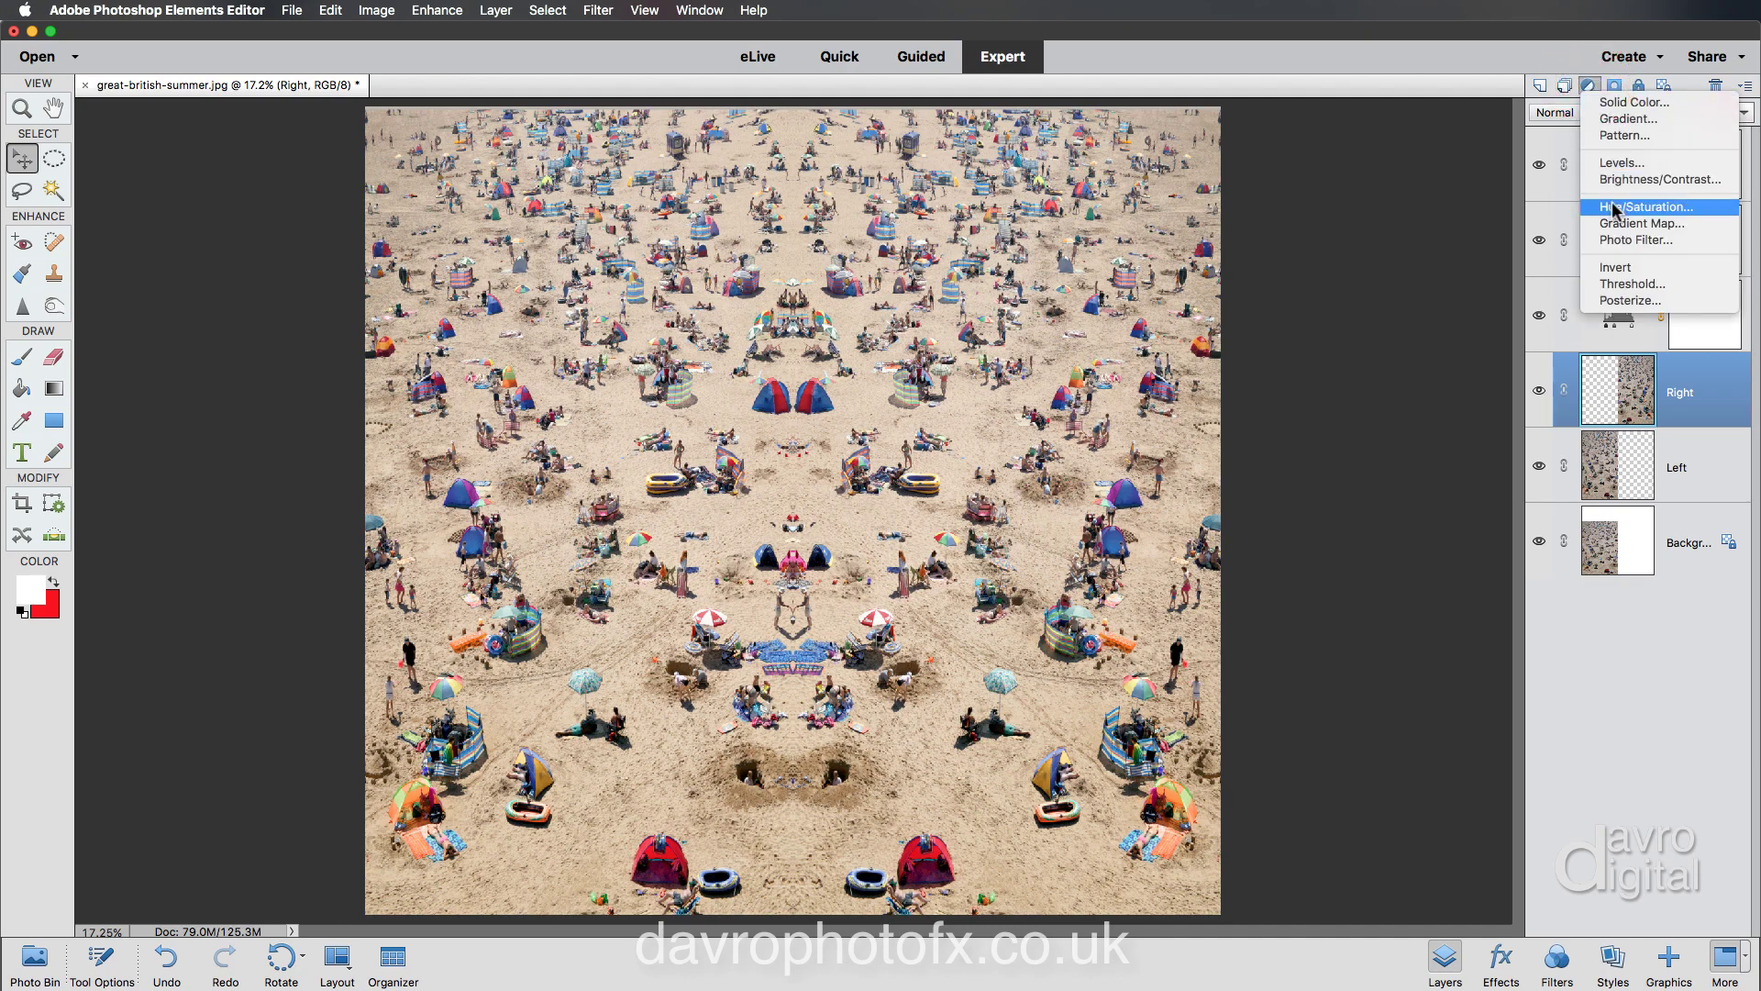
click(1617, 208)
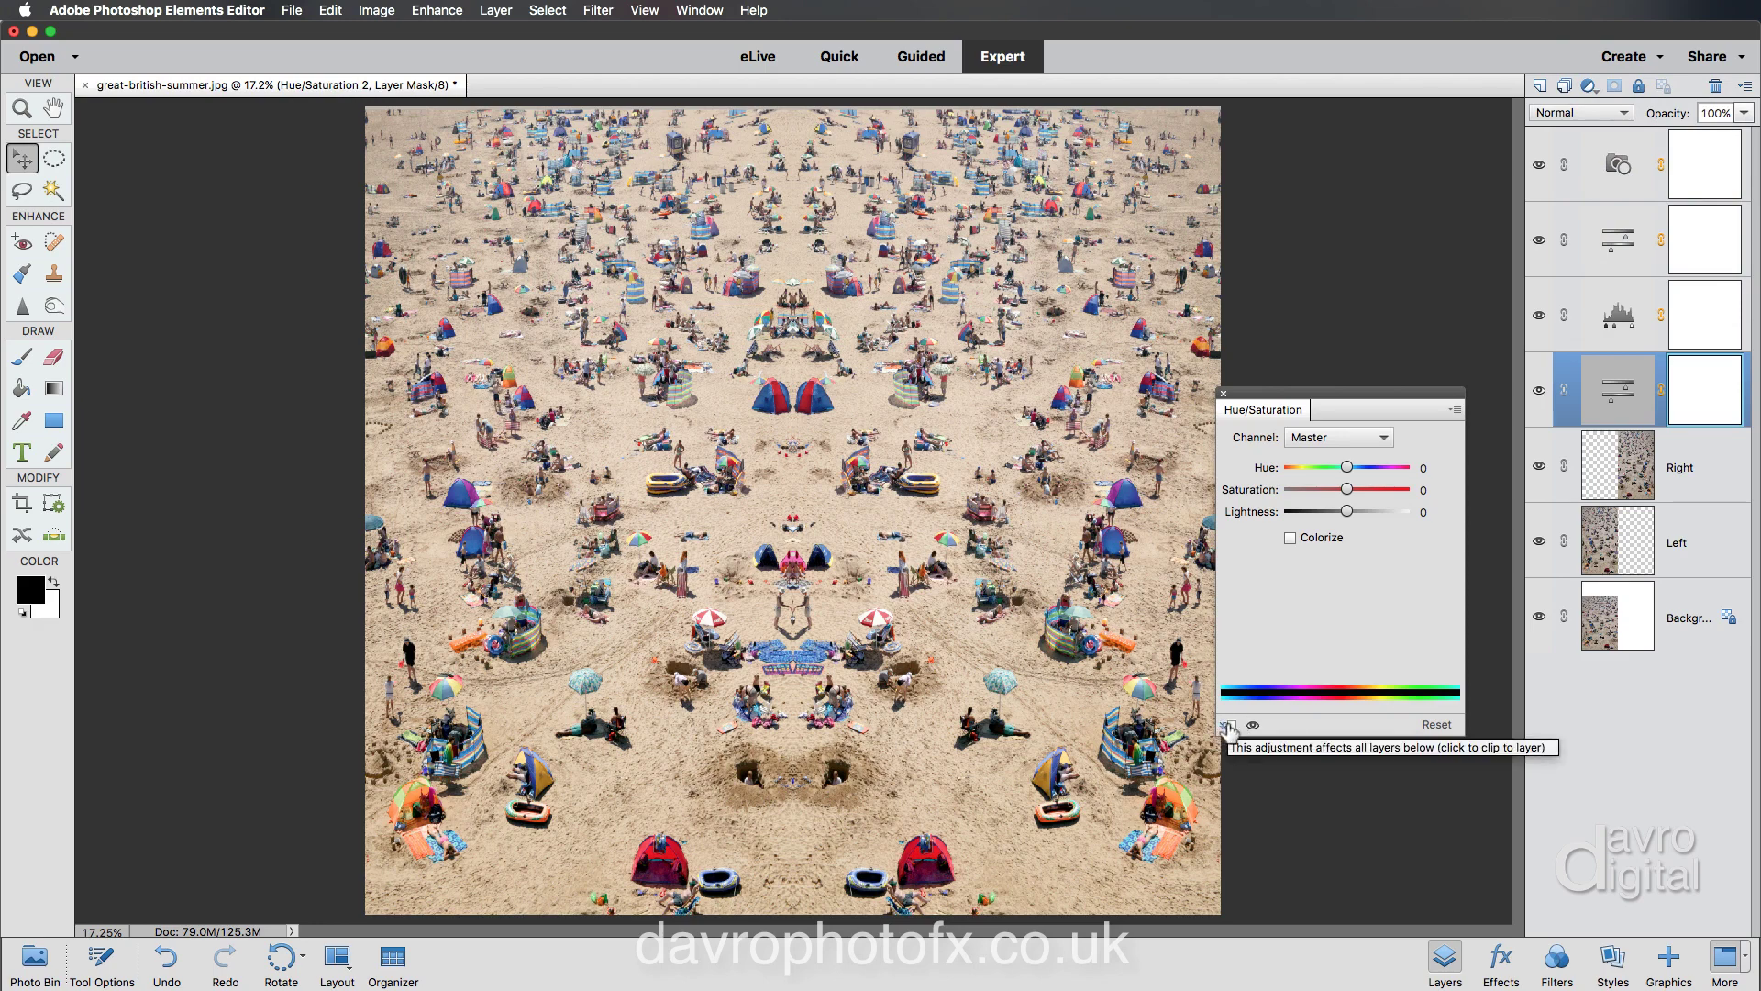
click(1230, 726)
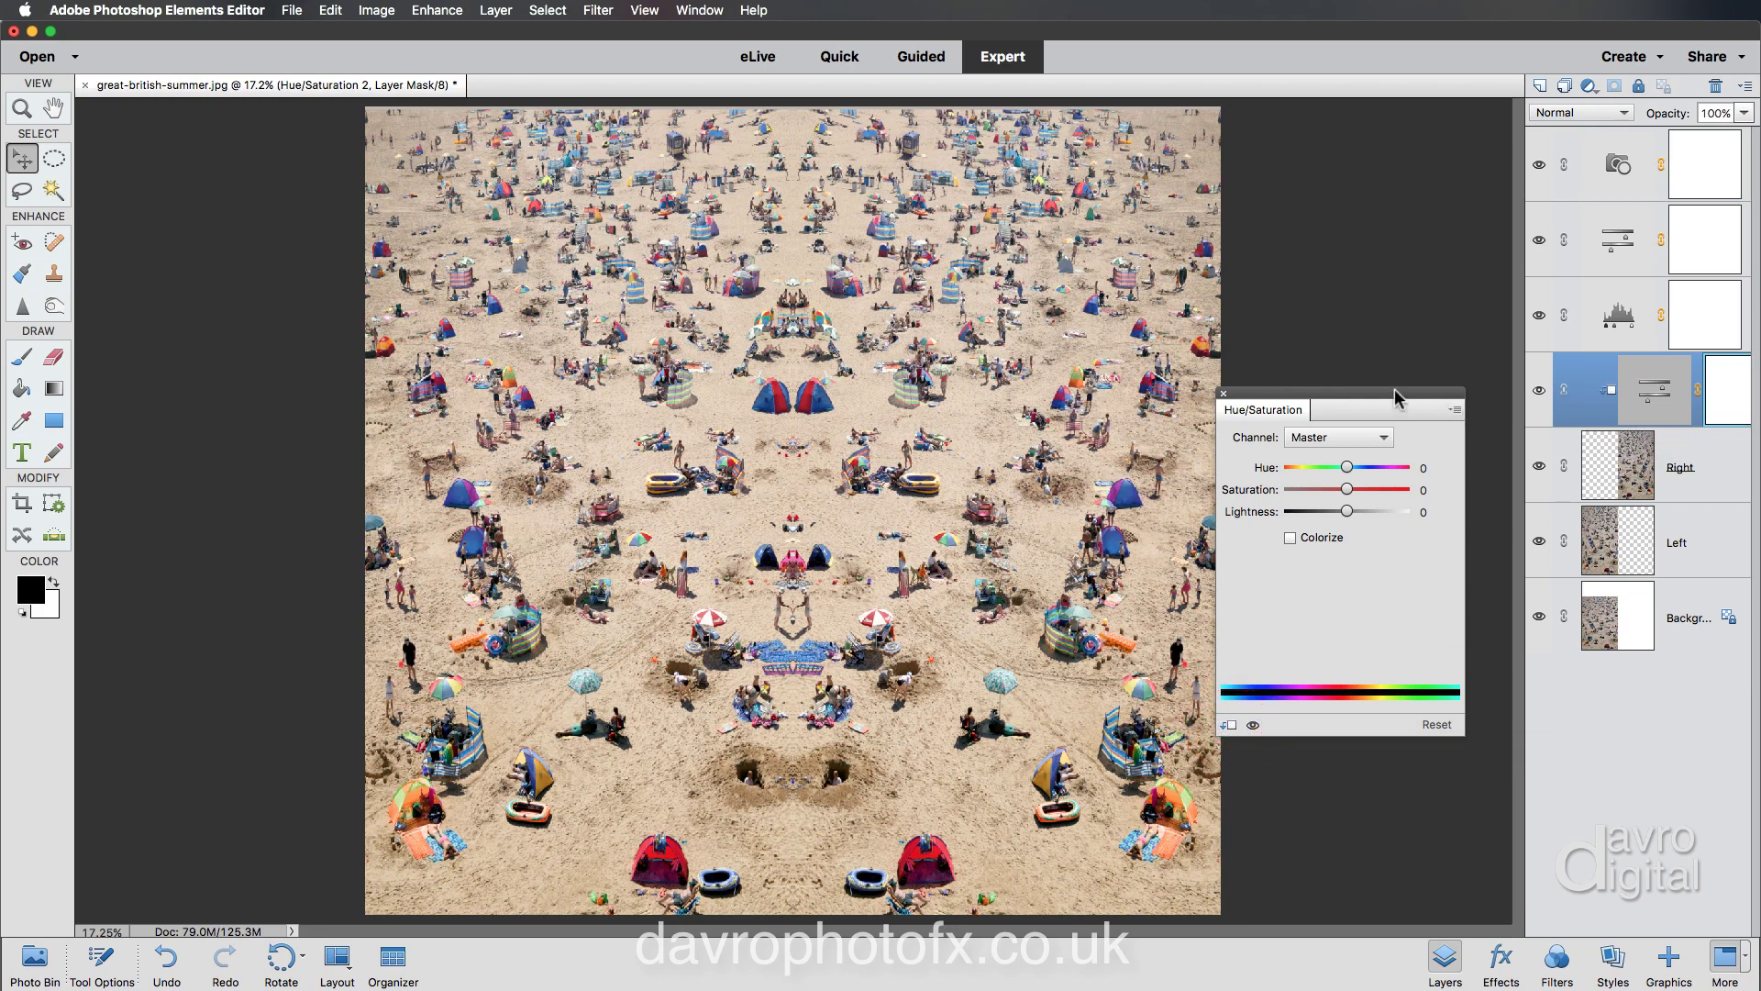
drag(1394, 389, 1438, 339)
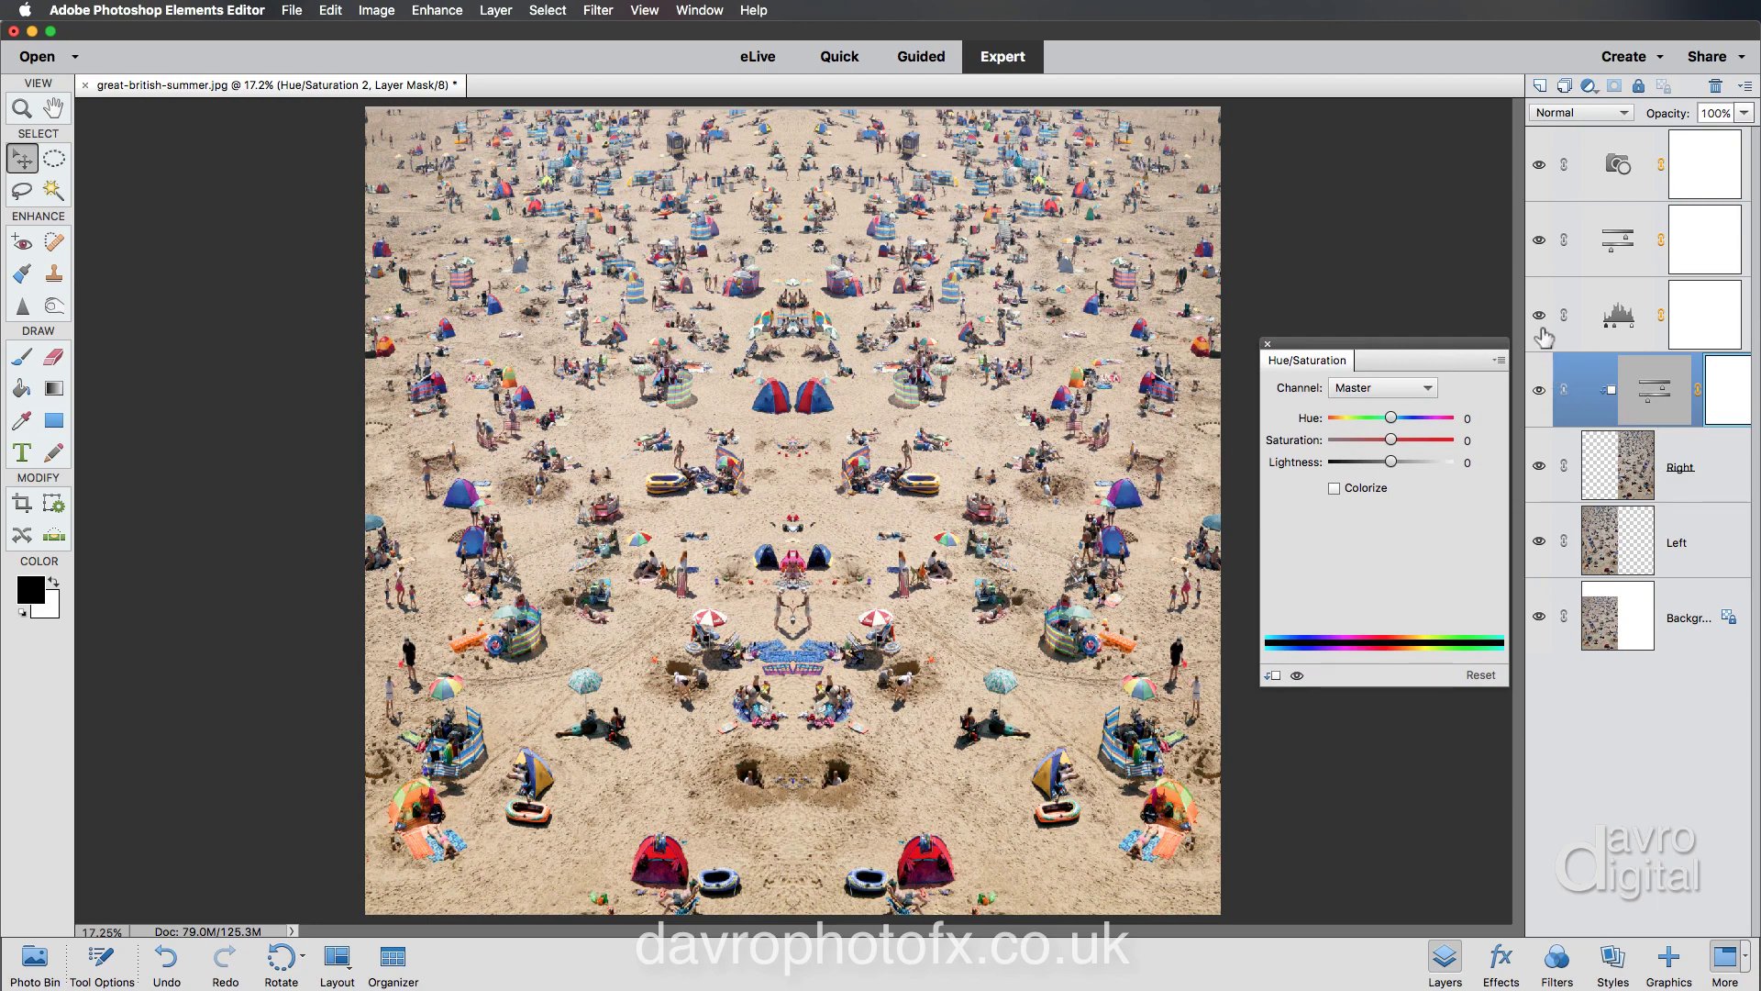
drag(1539, 316, 1544, 168)
Step: Sample the red tent in the Reds channel, shift hue to +44, and narrow the range
click(1387, 389)
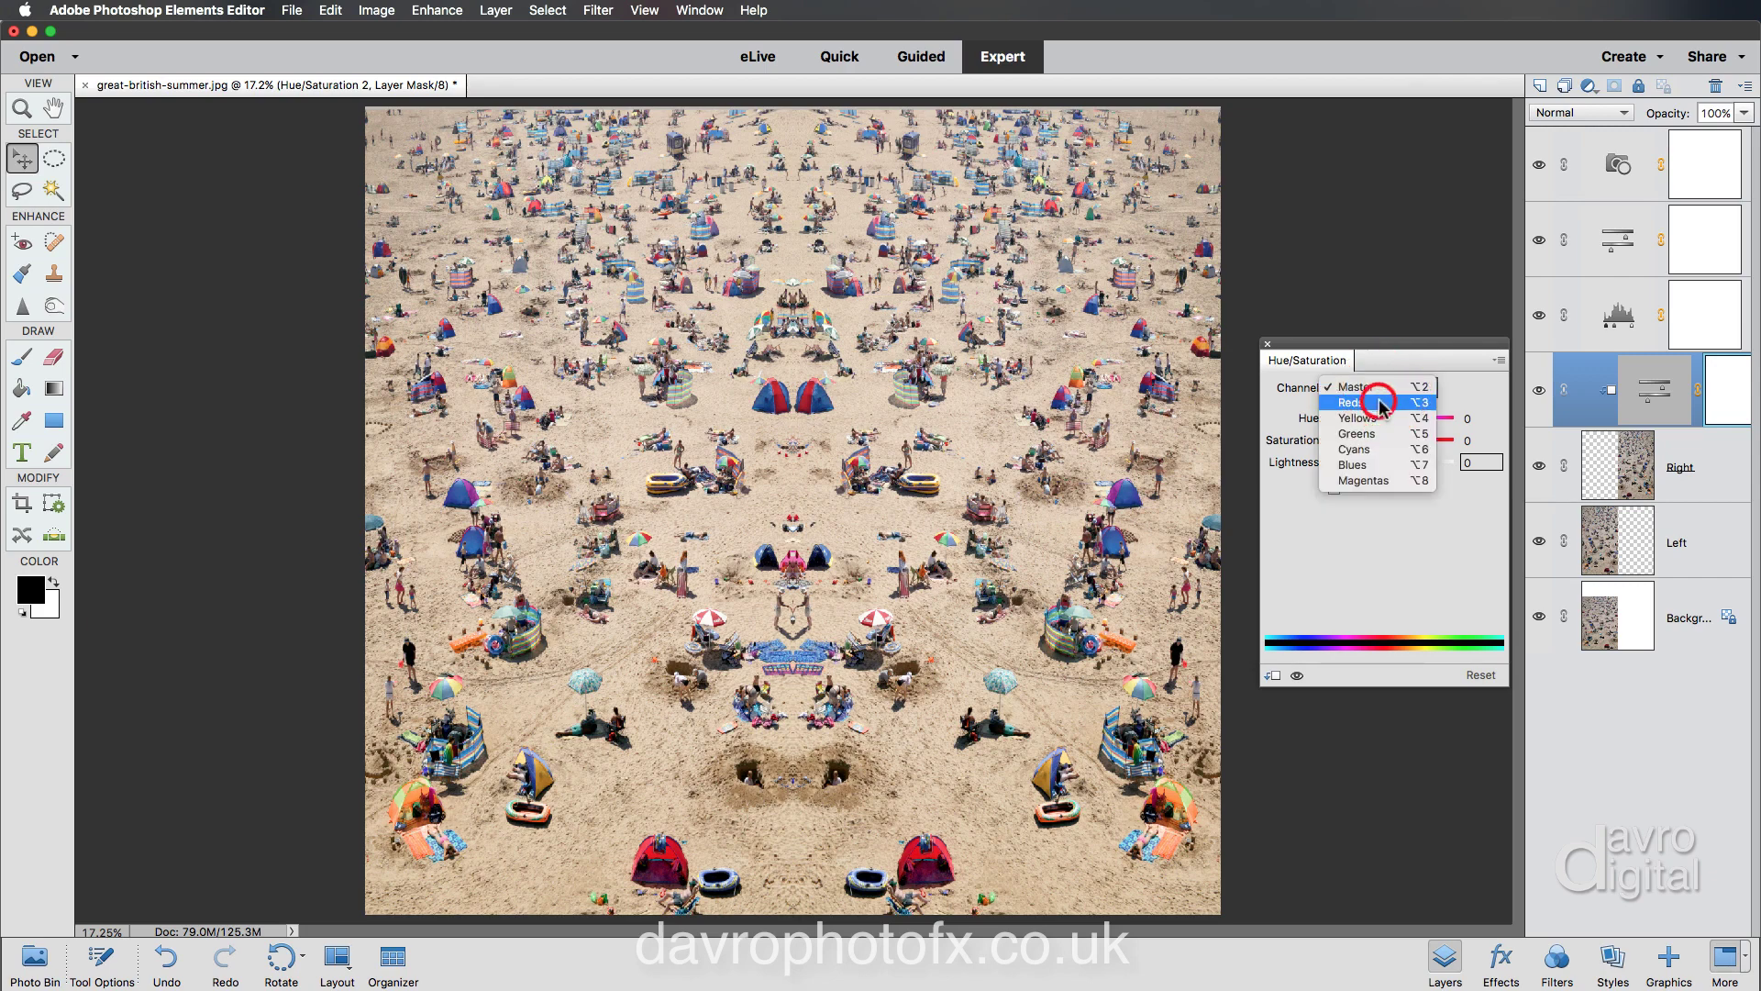
click(1381, 402)
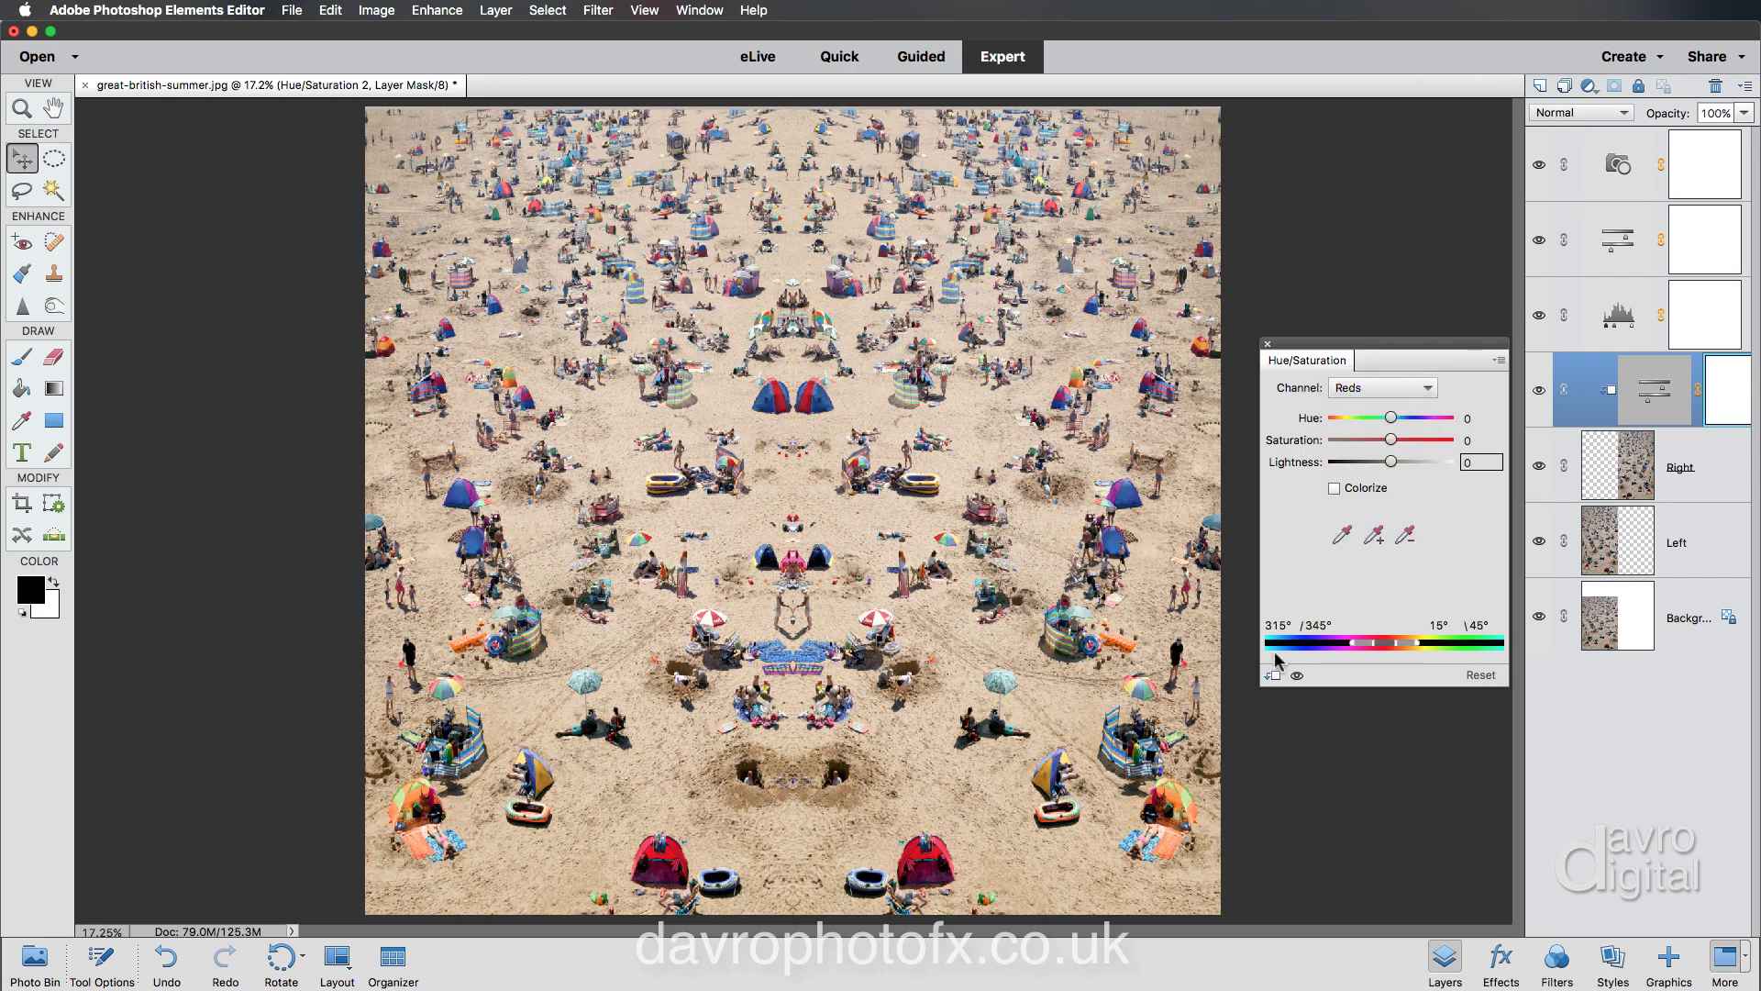
click(1339, 532)
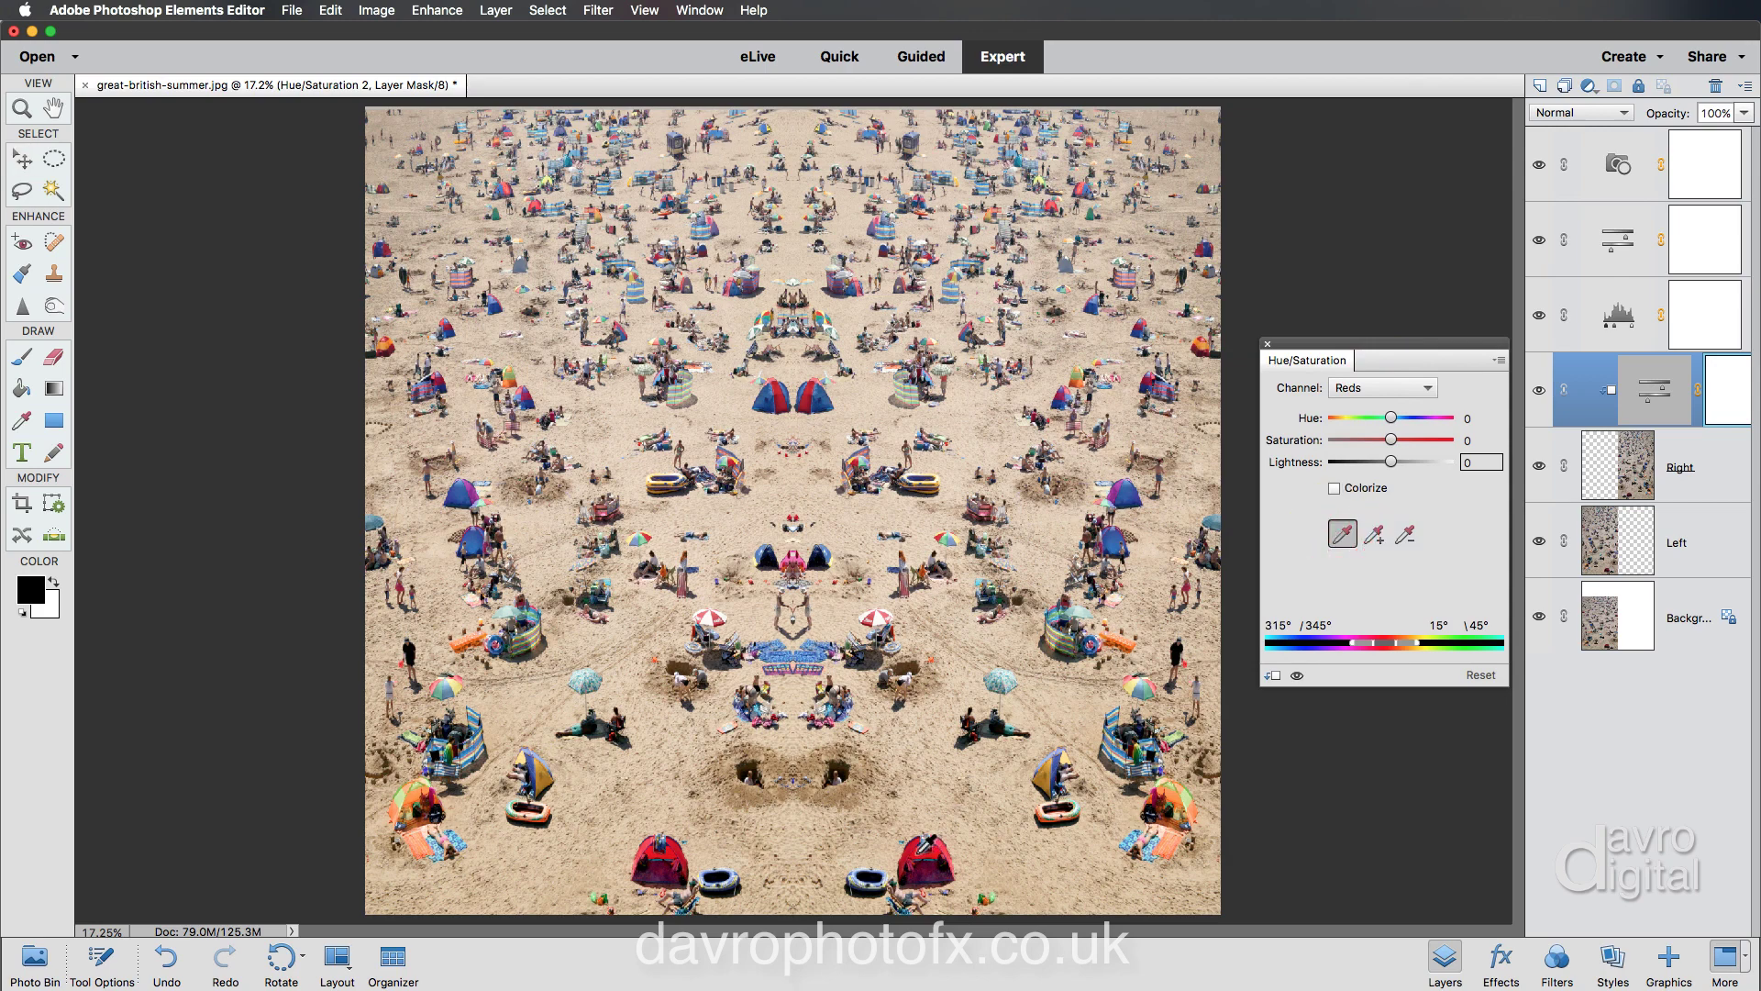
click(917, 853)
drag(1391, 421, 1419, 426)
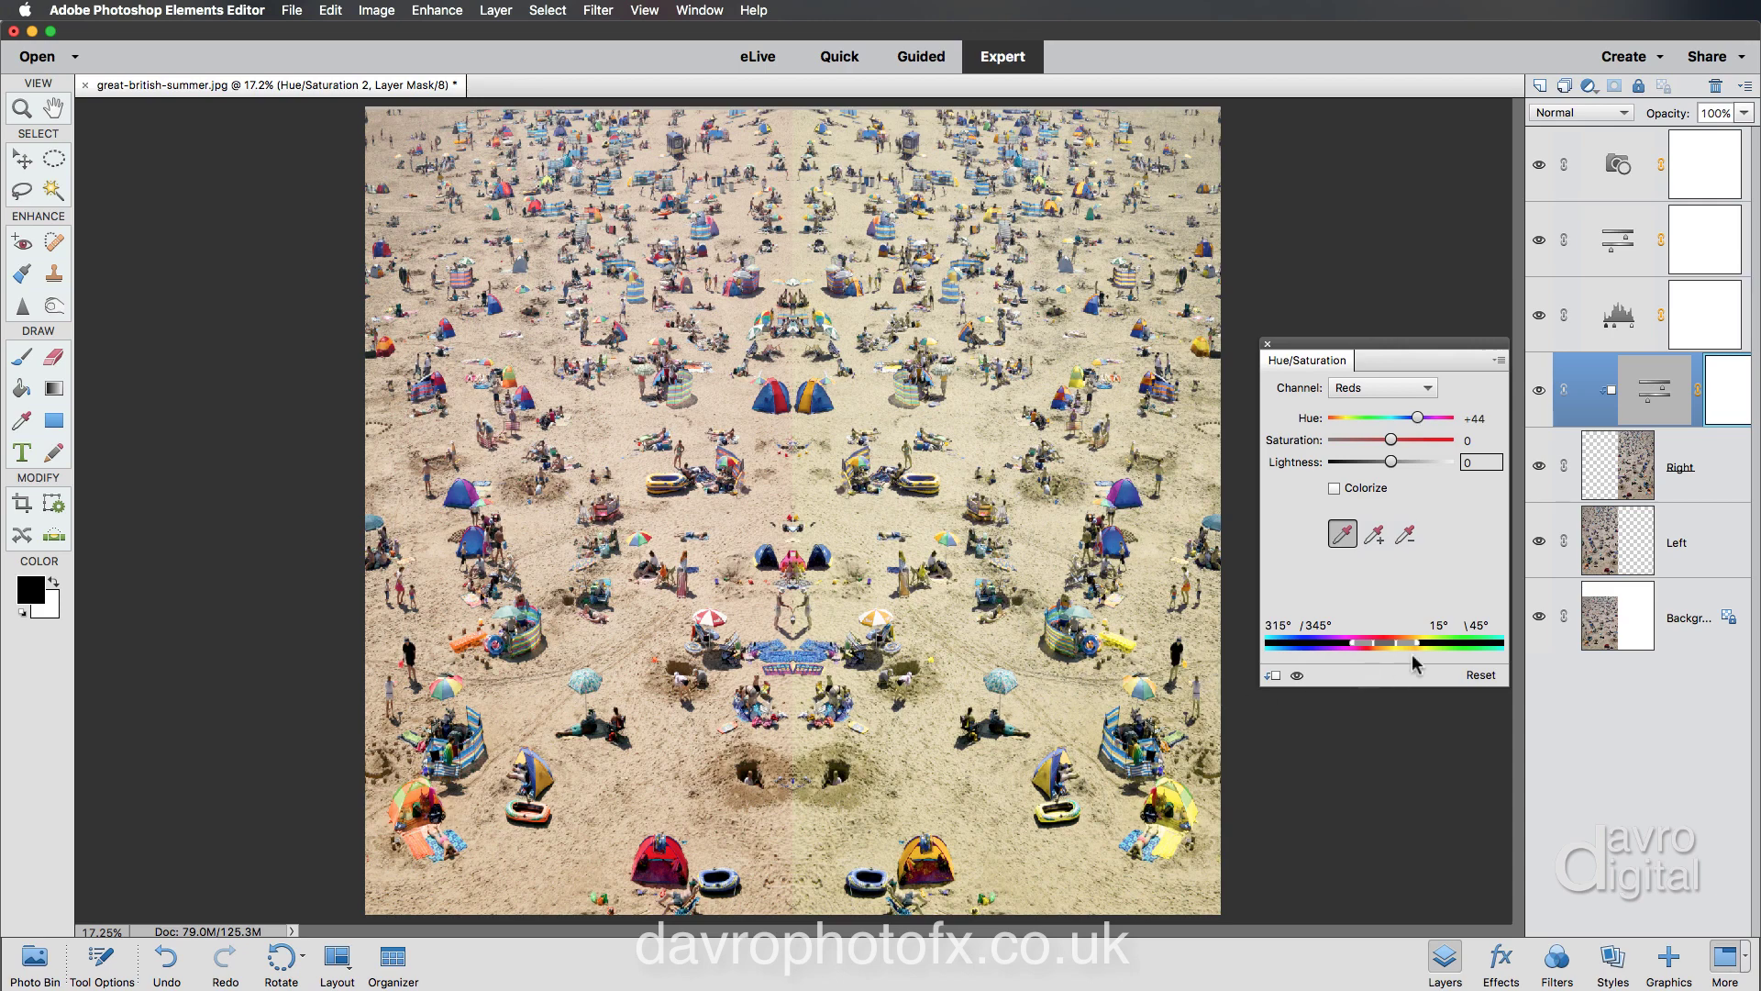
drag(1421, 649, 1400, 652)
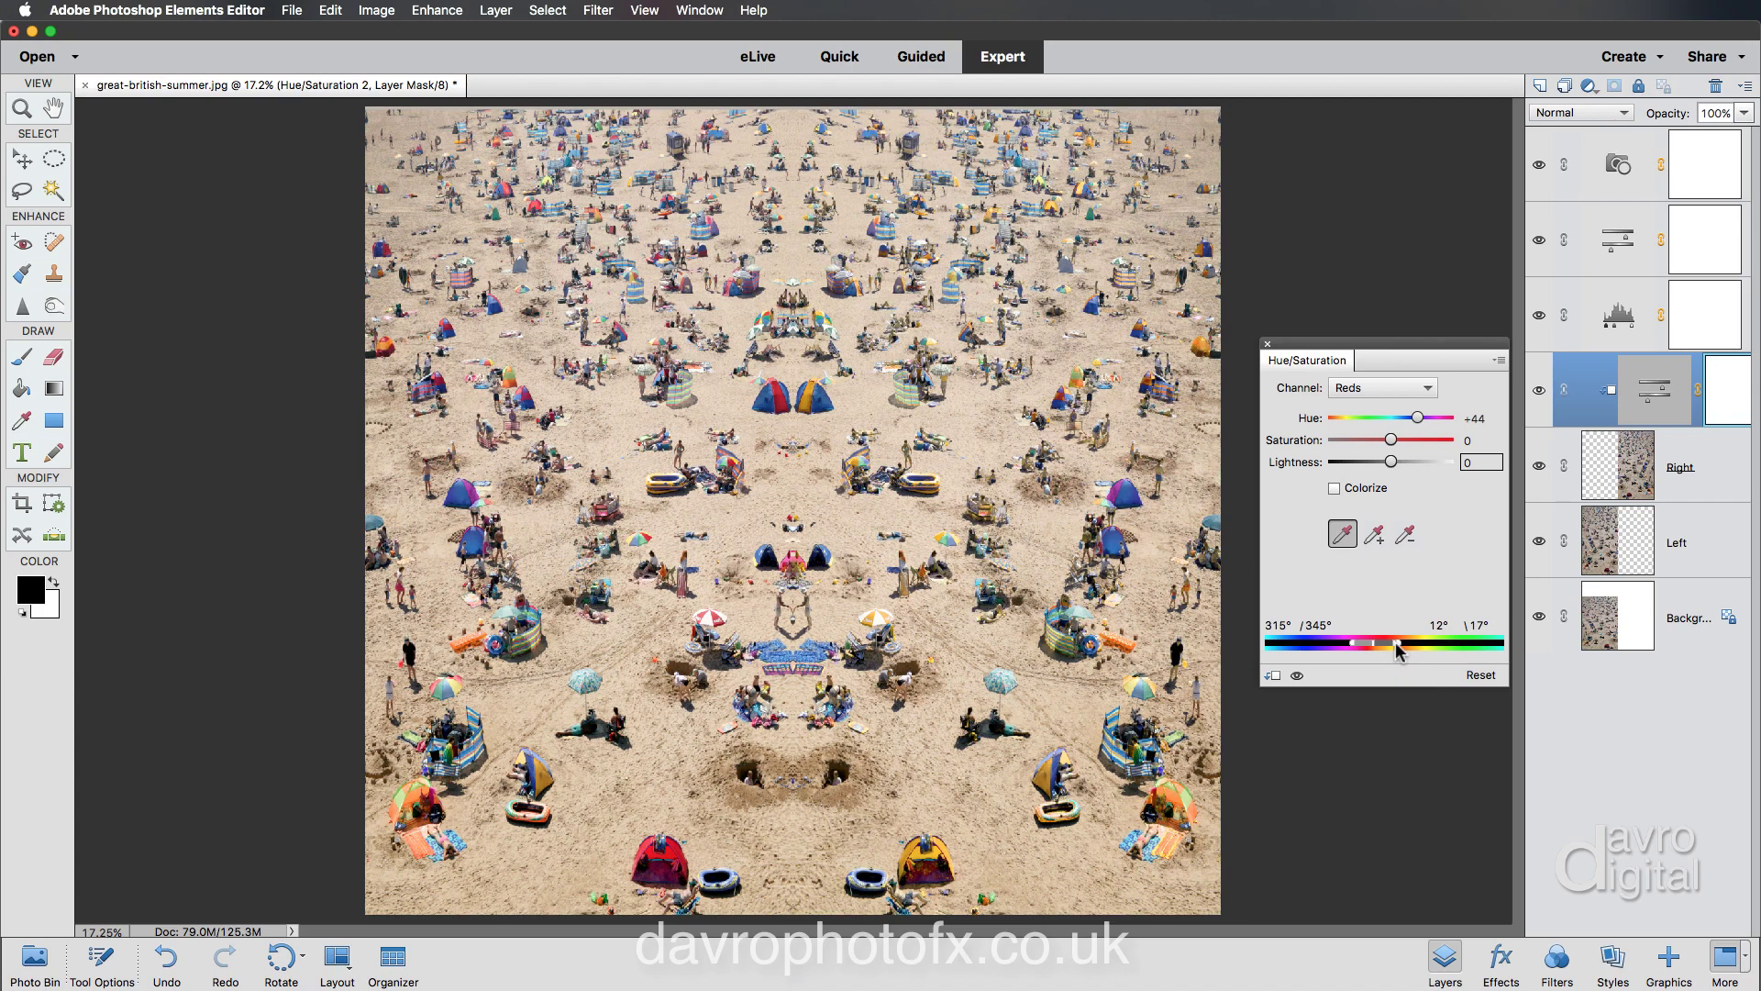
Step: Sample the blue tent in the Blues channel and shift its hue to -14
click(1378, 389)
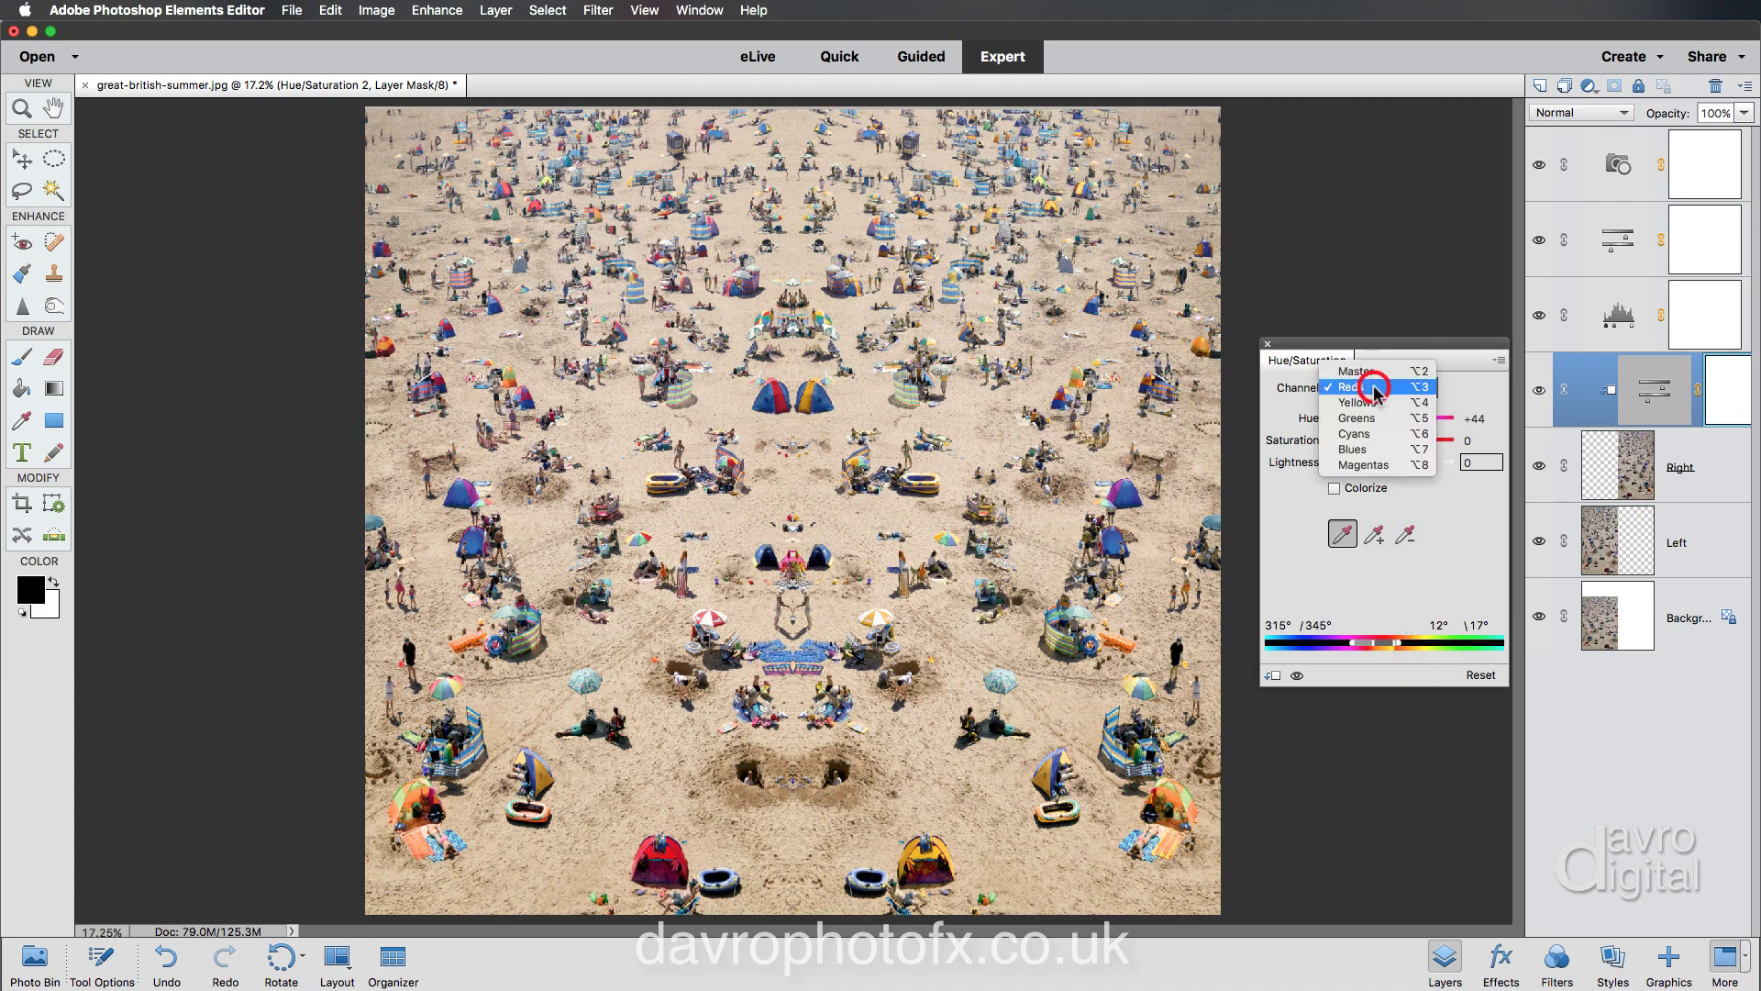
click(1365, 450)
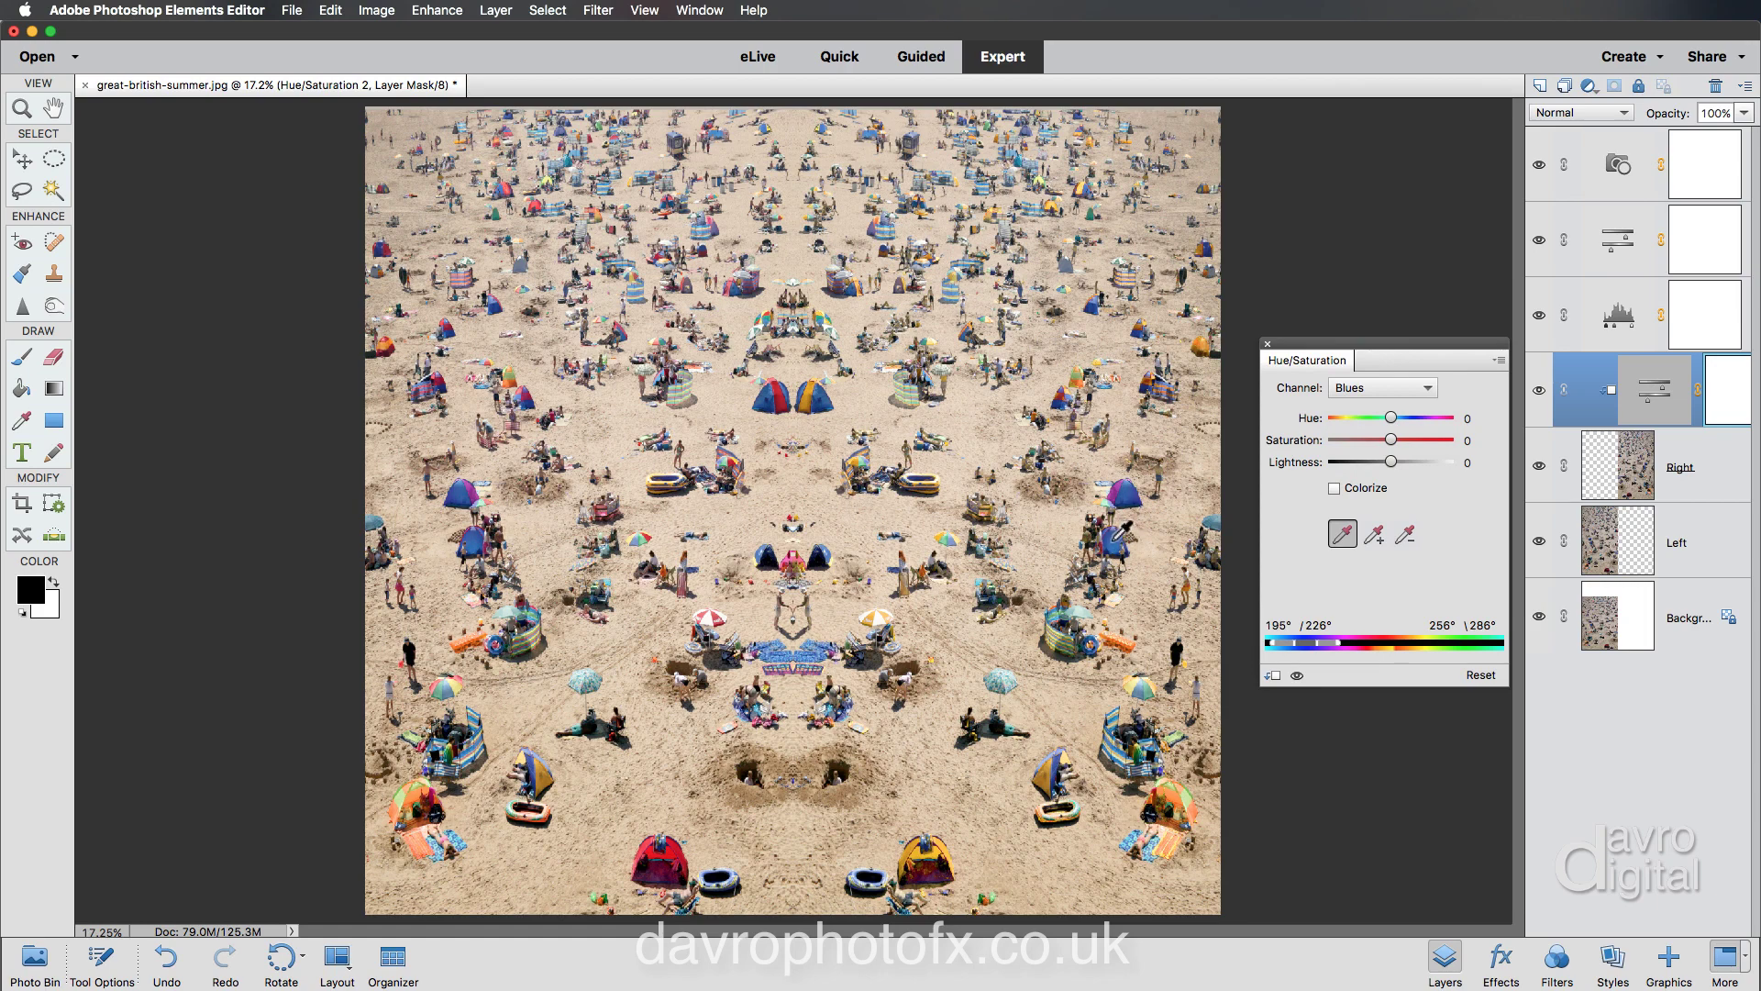
click(1116, 540)
drag(1391, 422, 1387, 423)
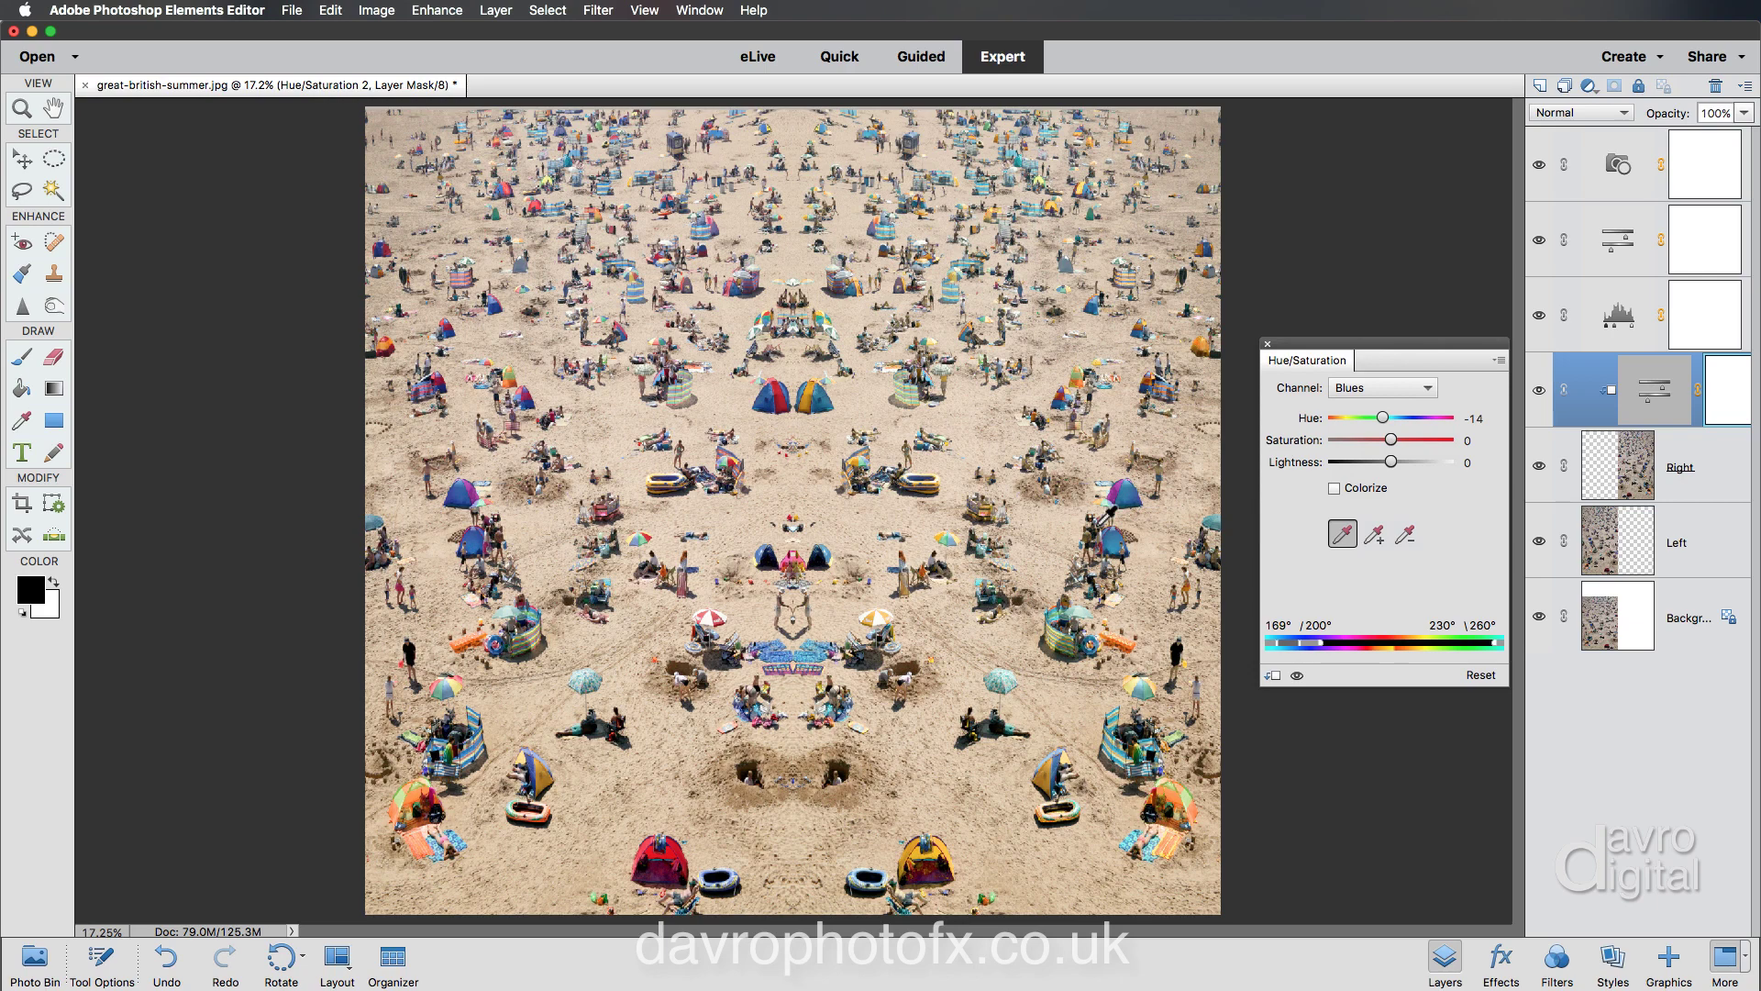
Step: Close the Hue/Saturation settings and zoom in to inspect the recoloured mirrored image
click(1263, 343)
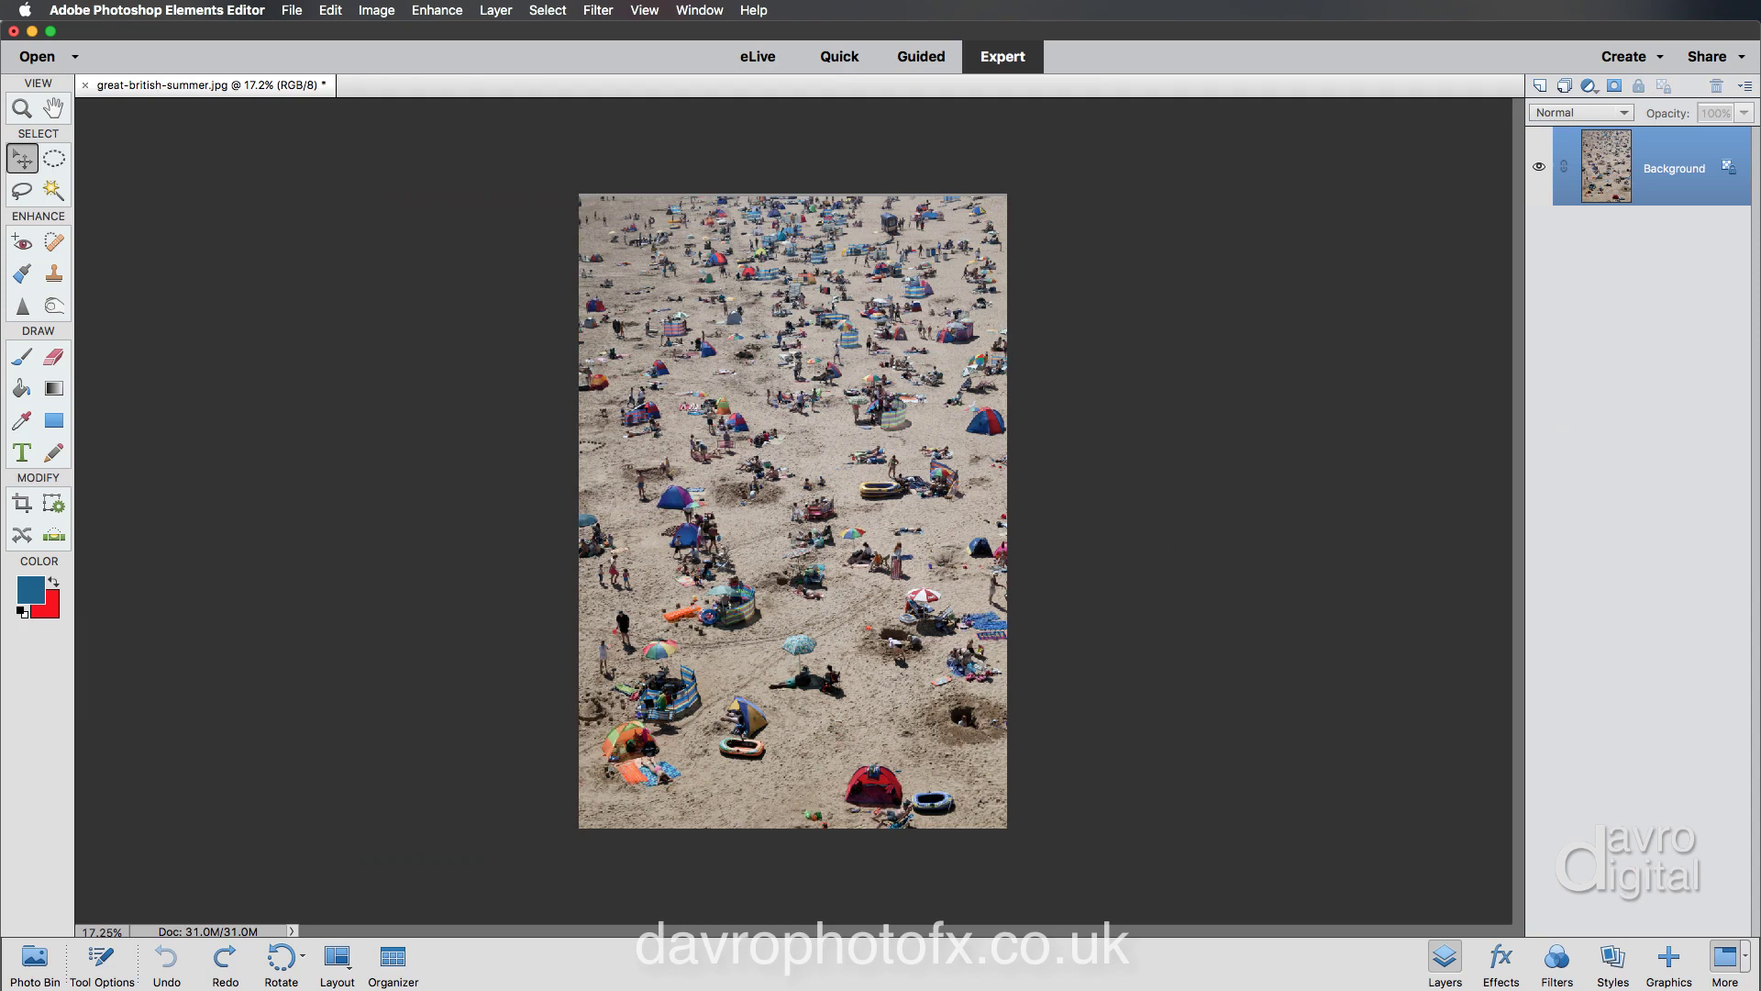
key(super+equal)
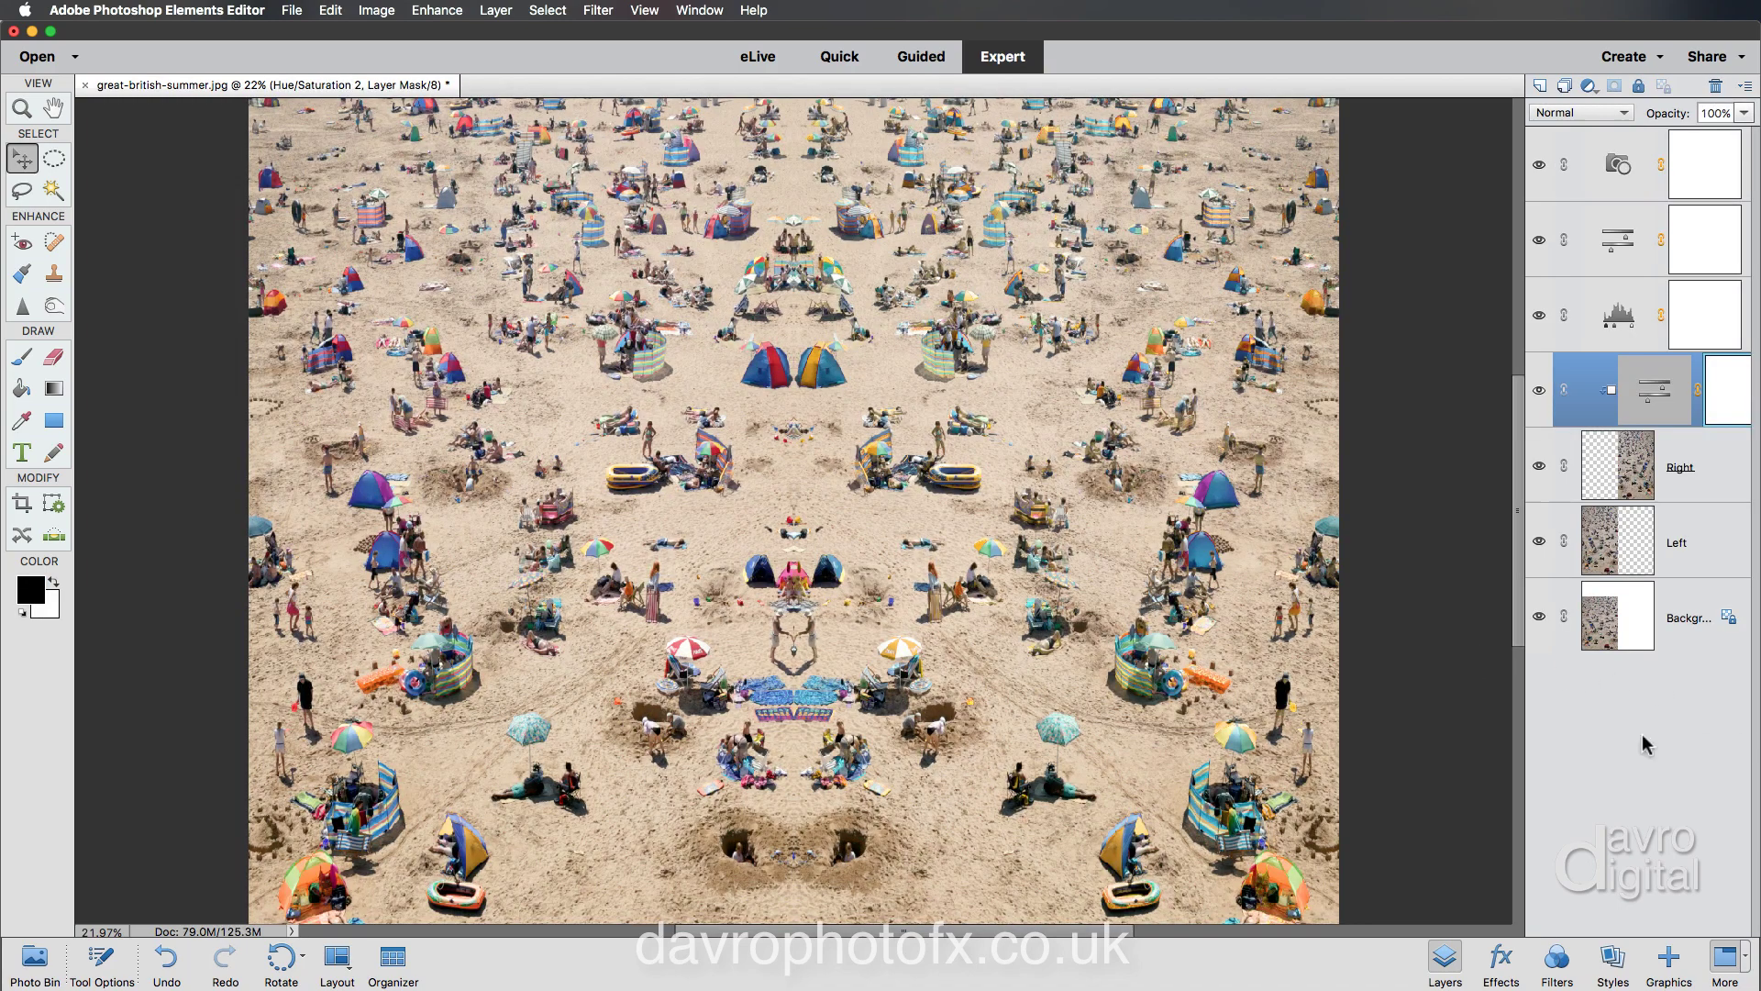
scroll(1171, 636, down, 4)
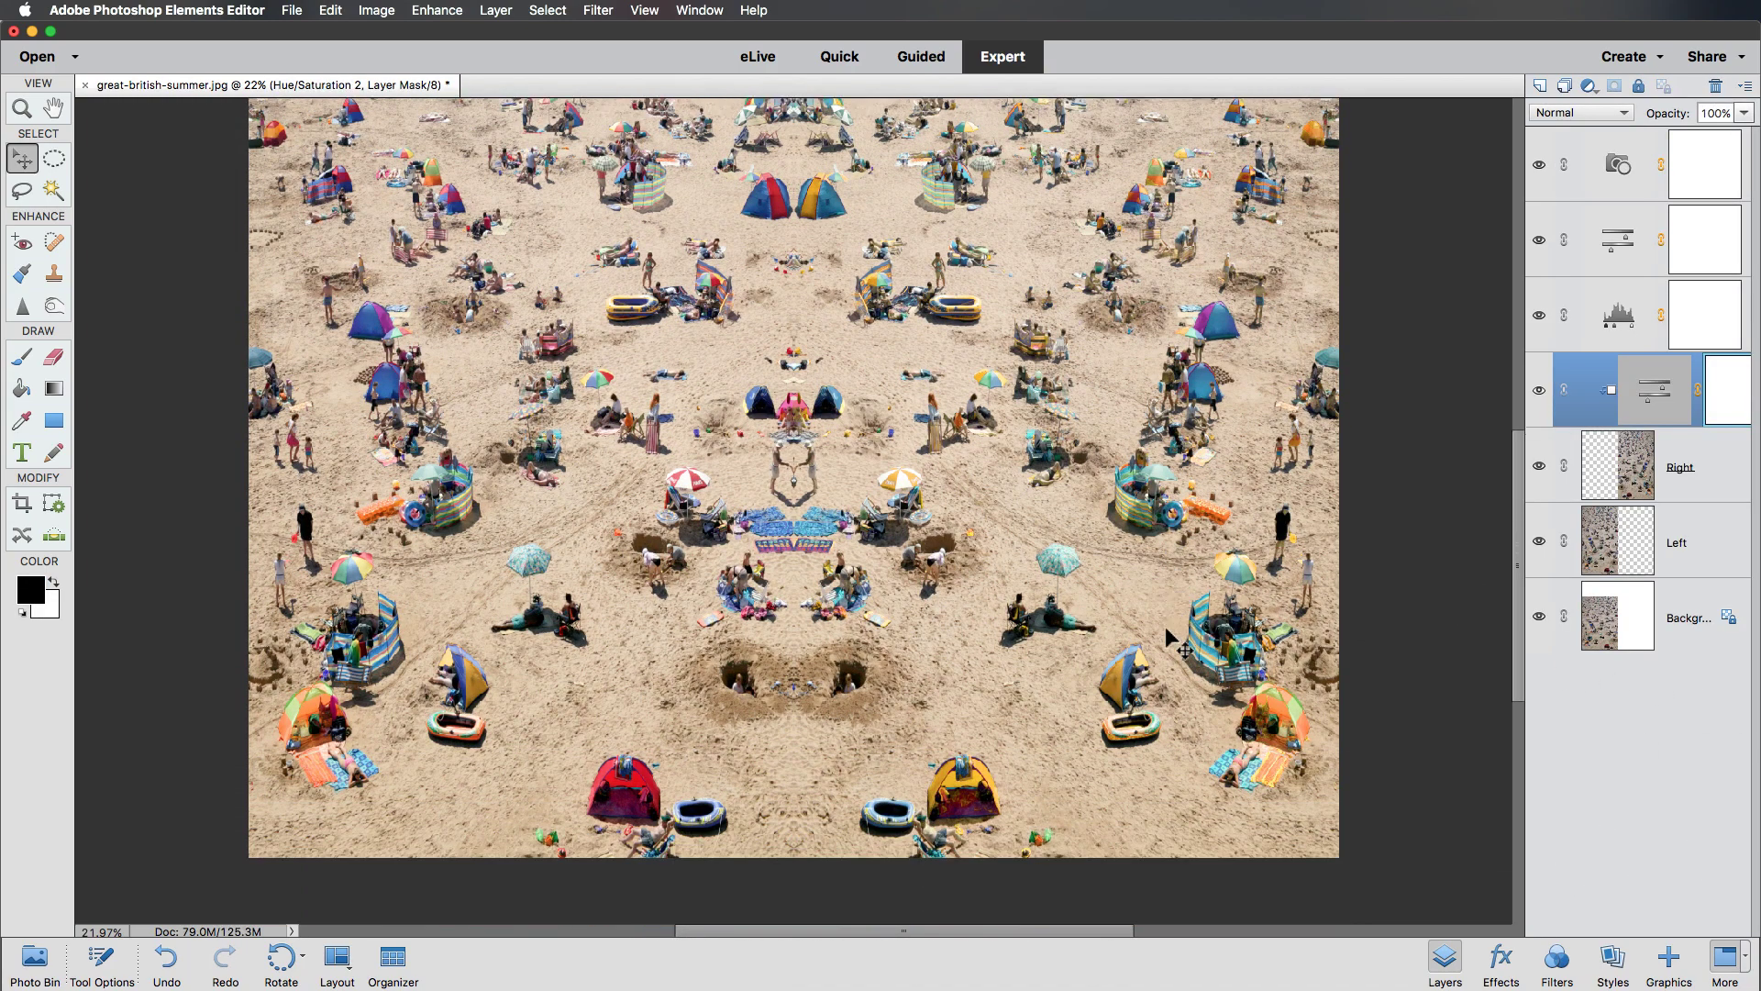
scroll(1171, 636, up, 6)
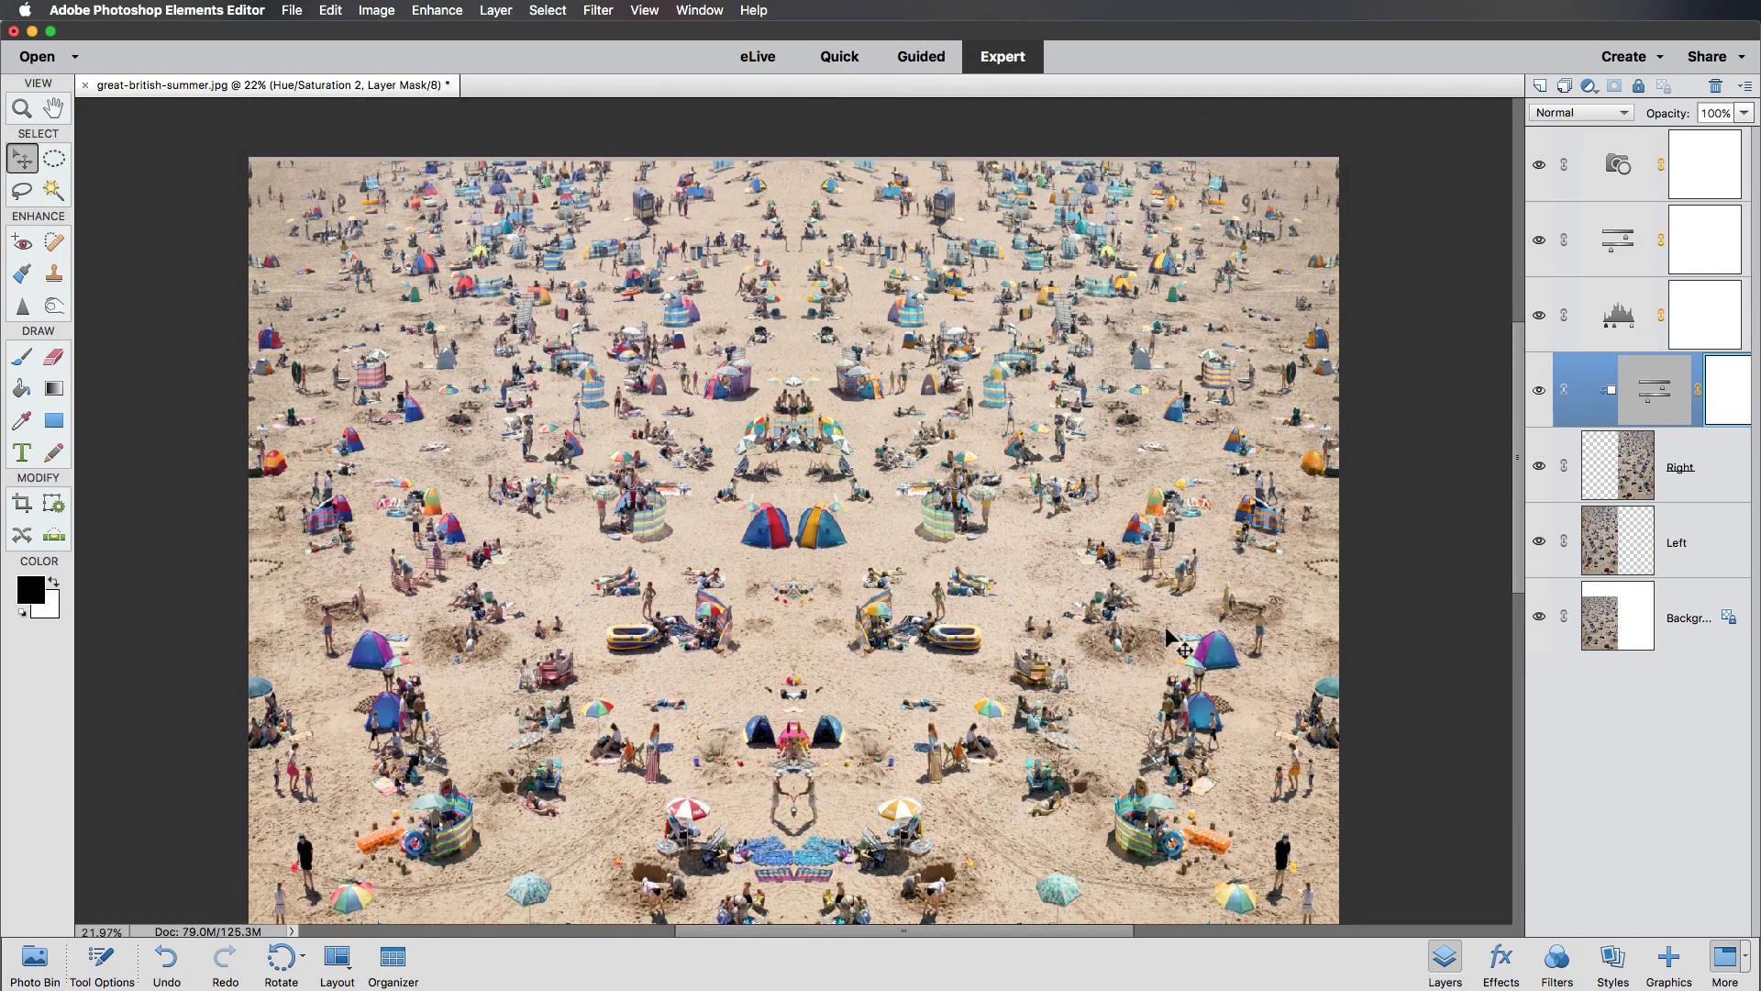
Step: Set the pasteboard surround to Black, hide all panels, and fit the image to screen
key(super+0)
right_click(1282, 594)
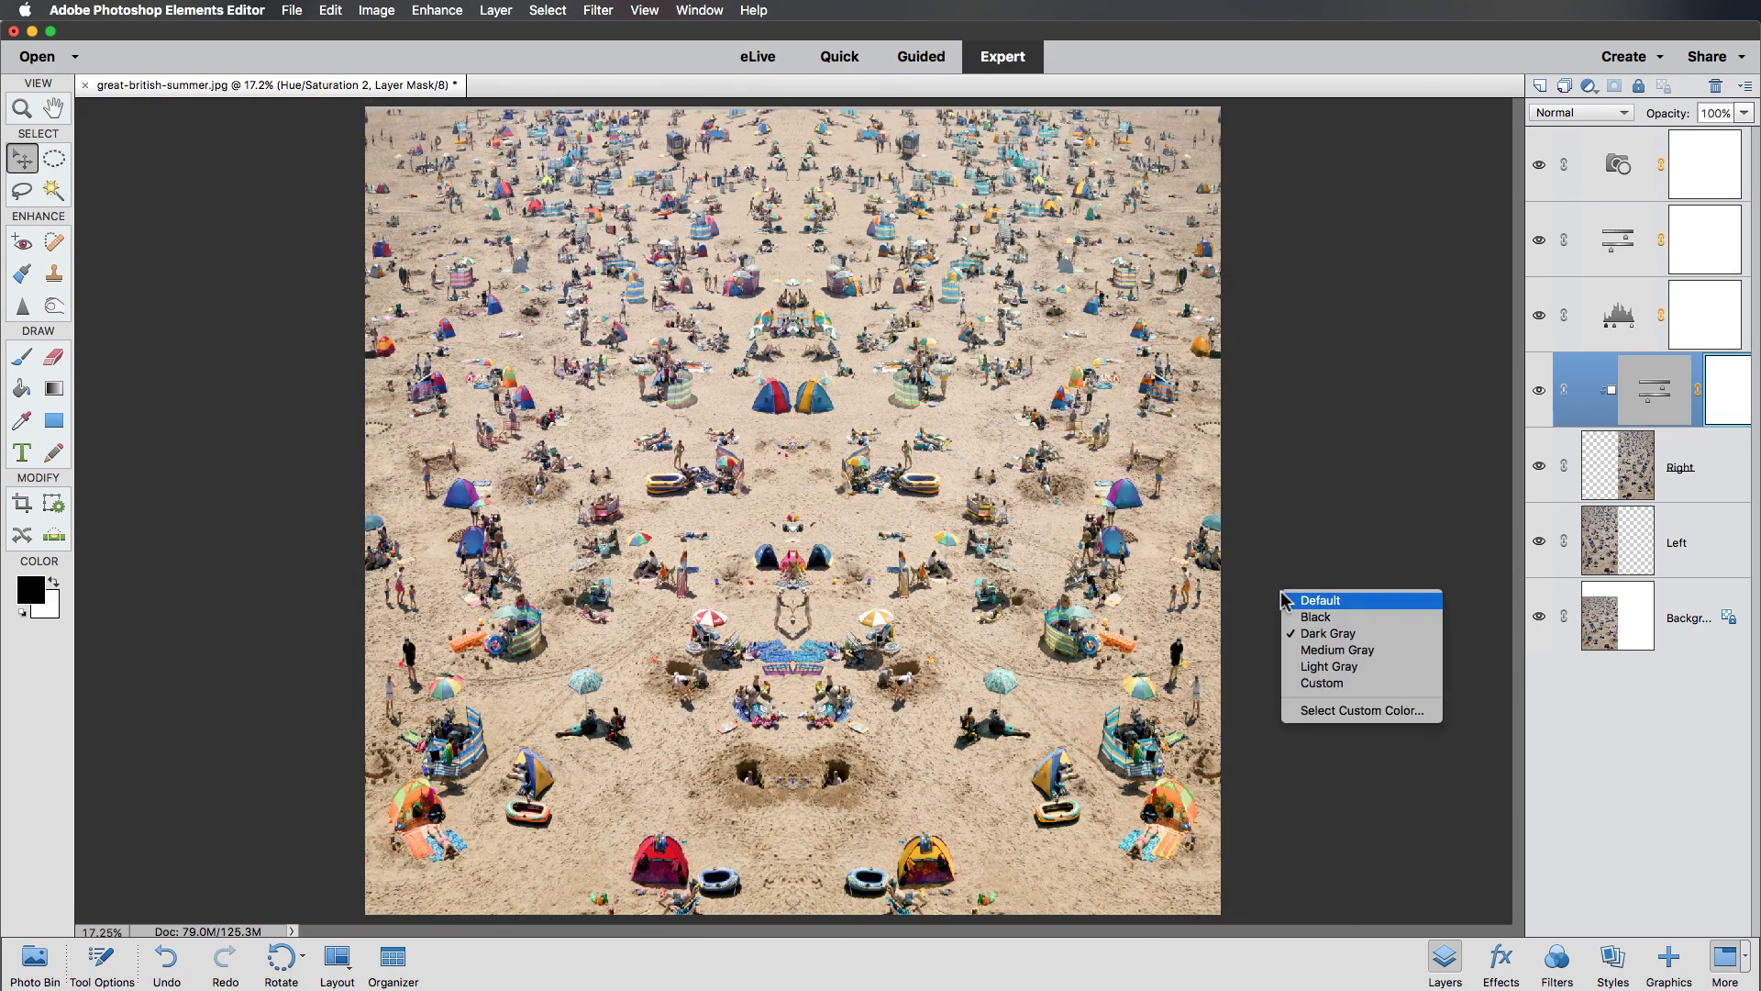
click(1299, 617)
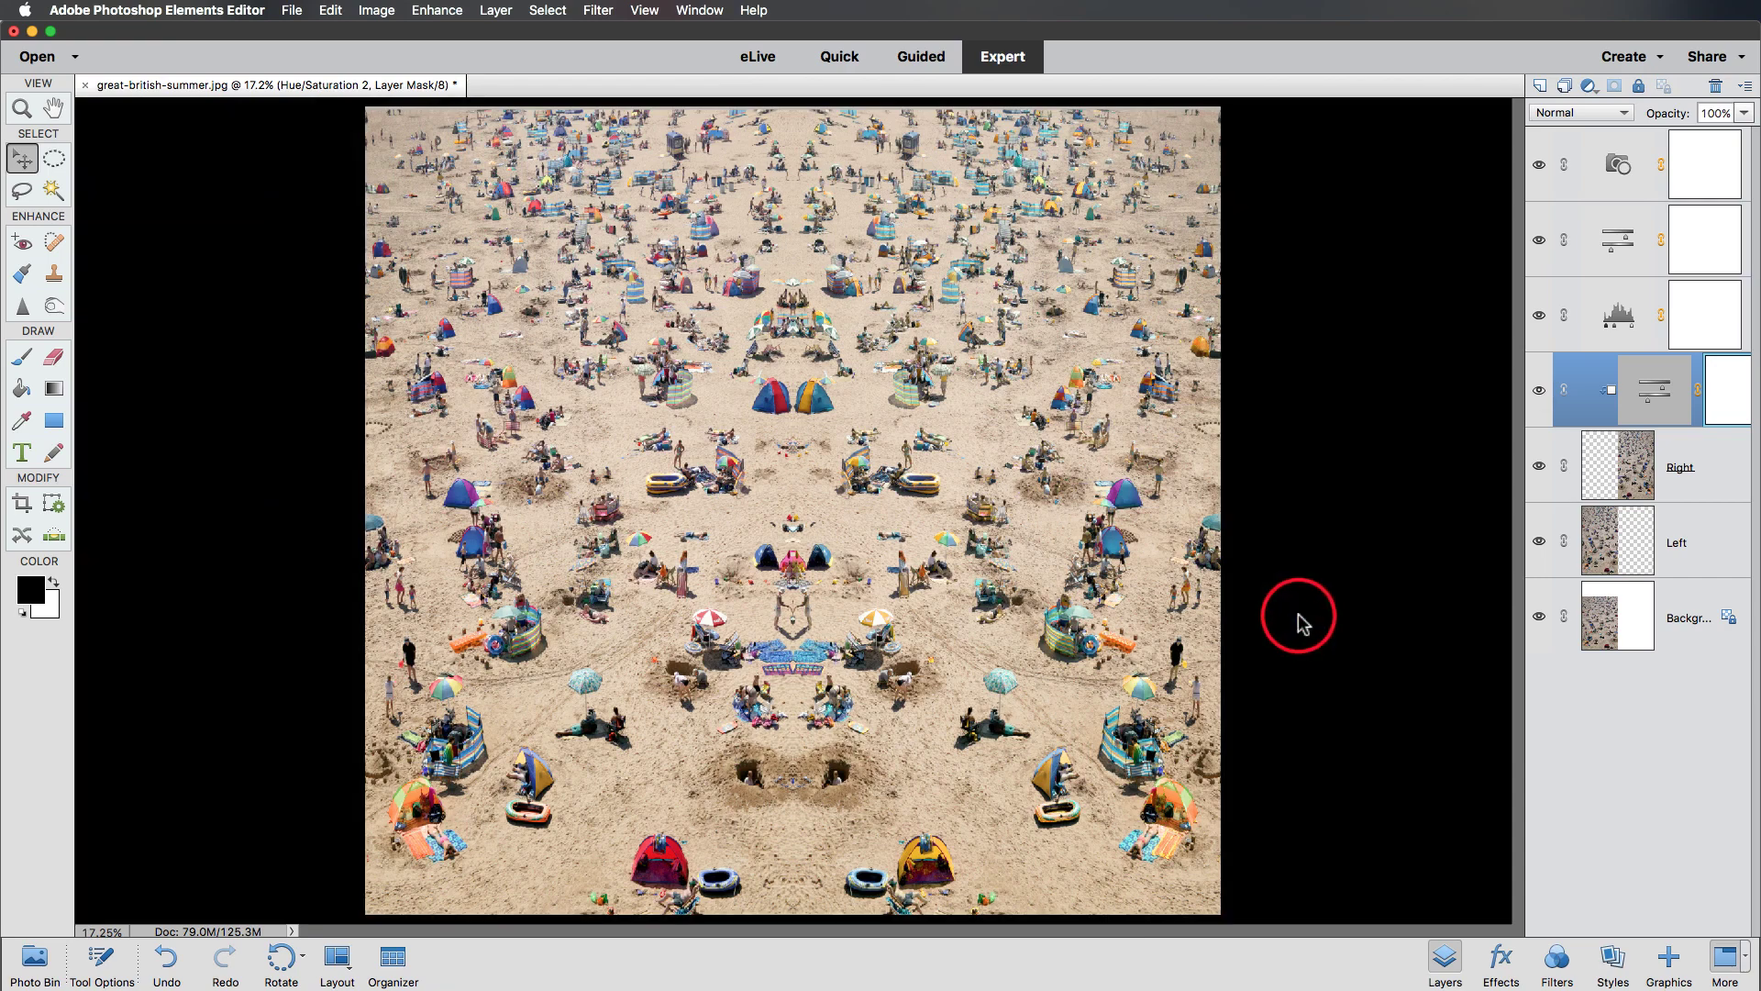
key(Tab)
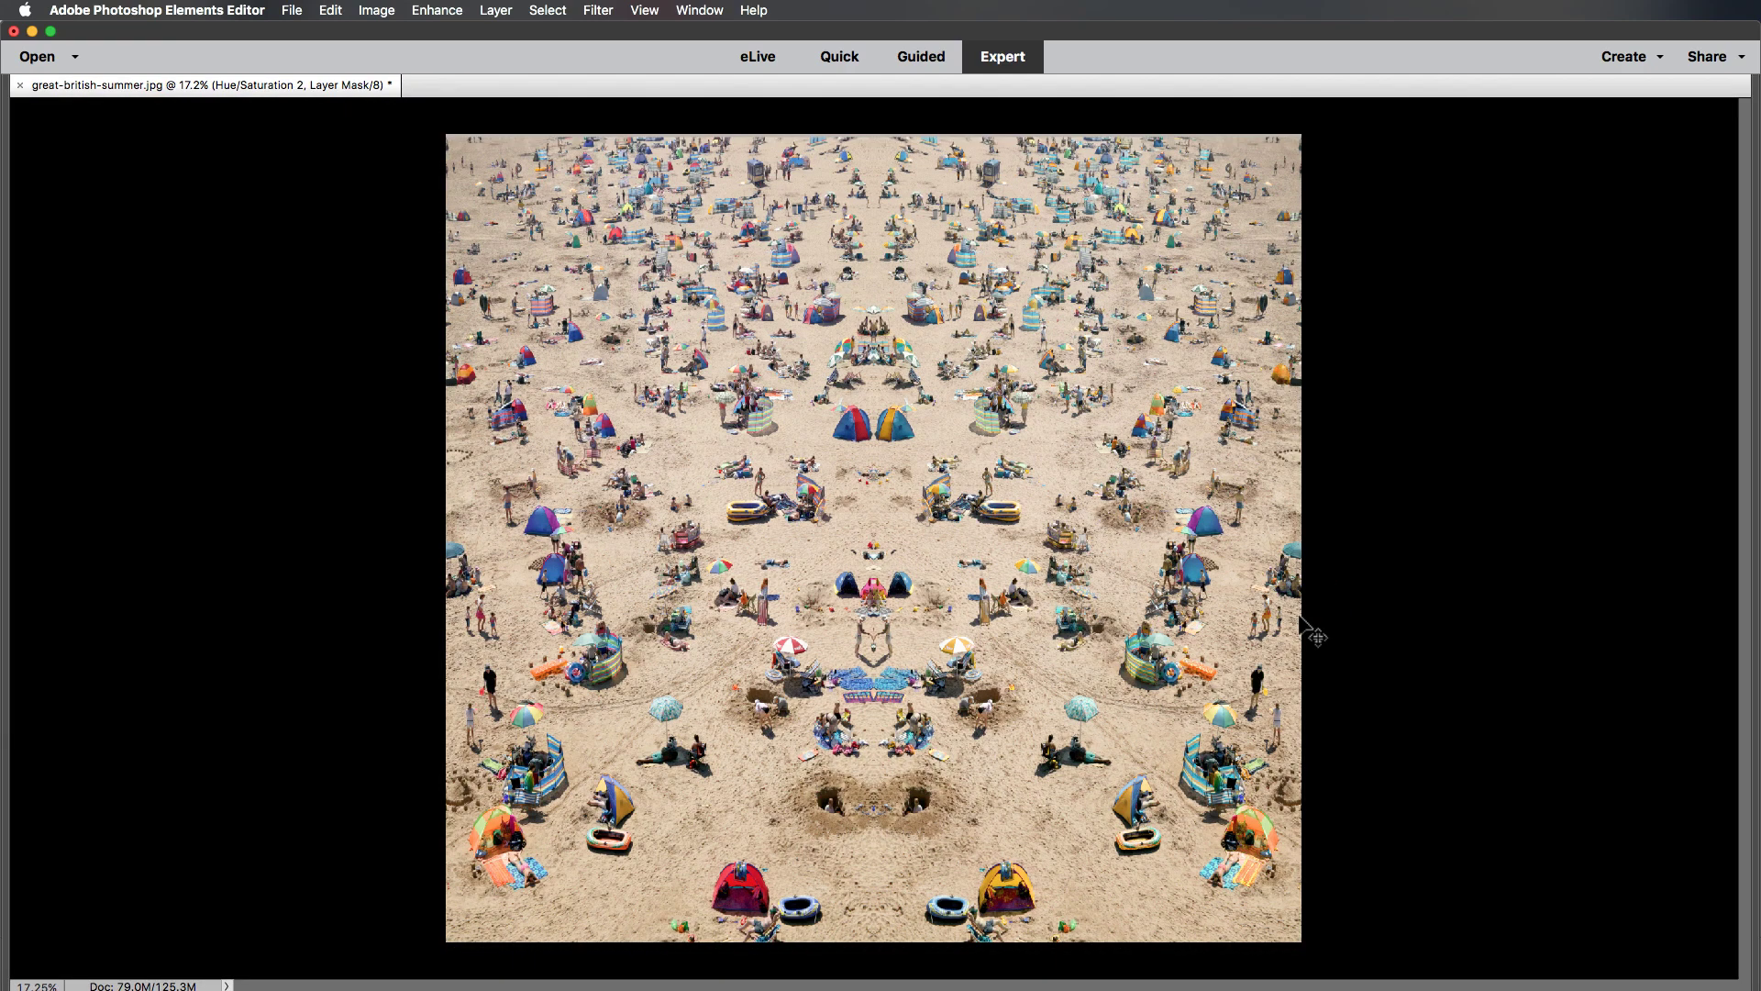
key(super+0)
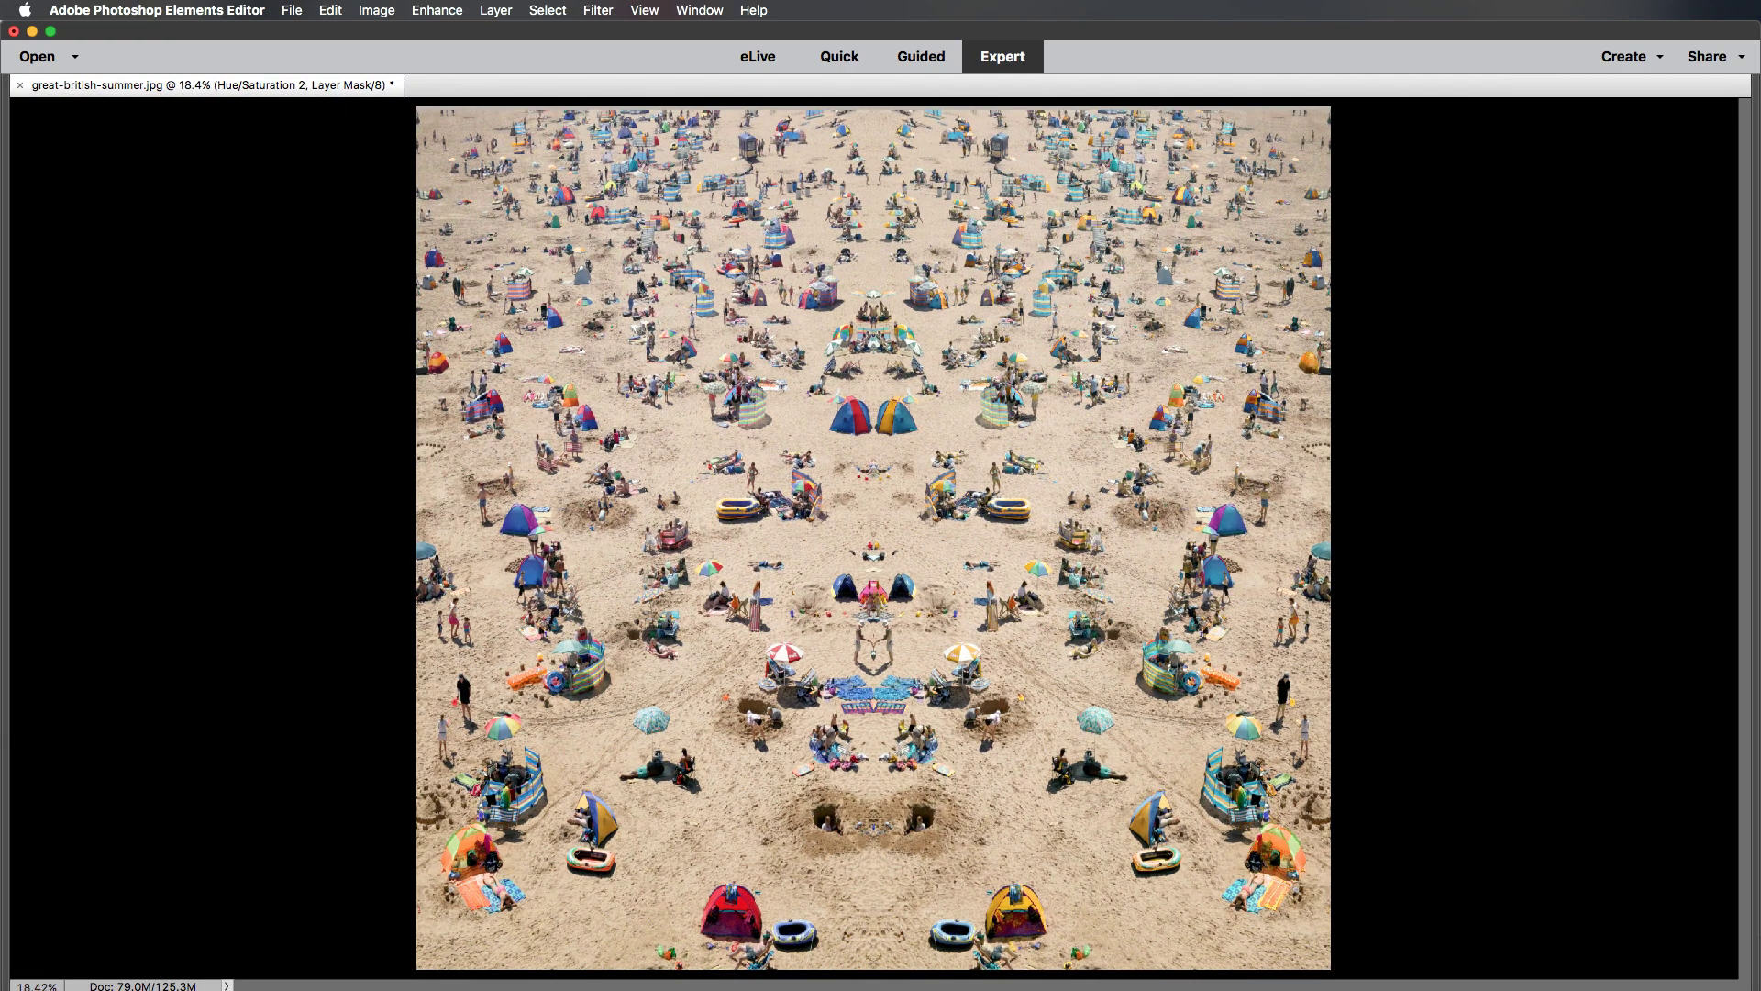